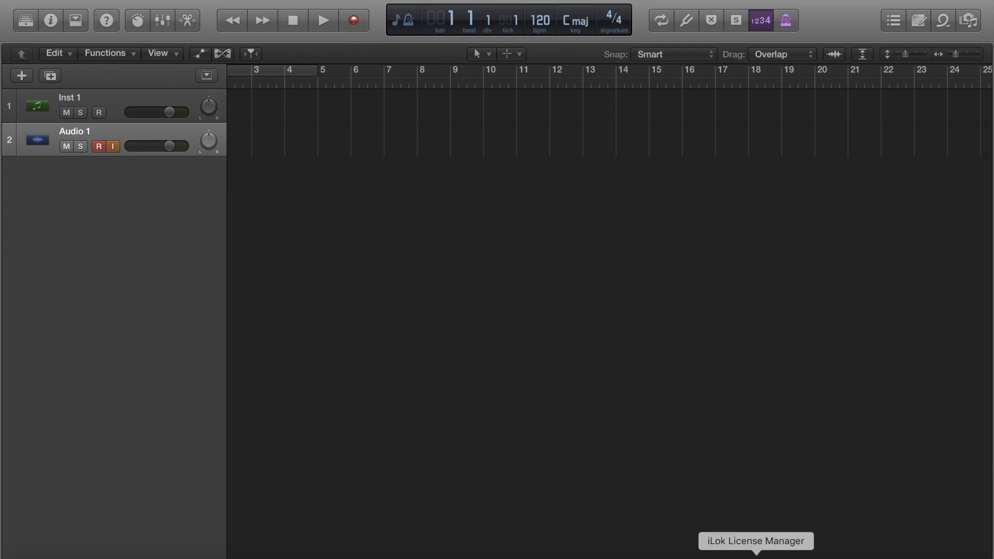
# Step: Switch to Splice, preview YNG_100_melodic_loop_alchemist_Fm.wav and add it to the Logic project on a new track at bar 2
pyautogui.click(733, 552)
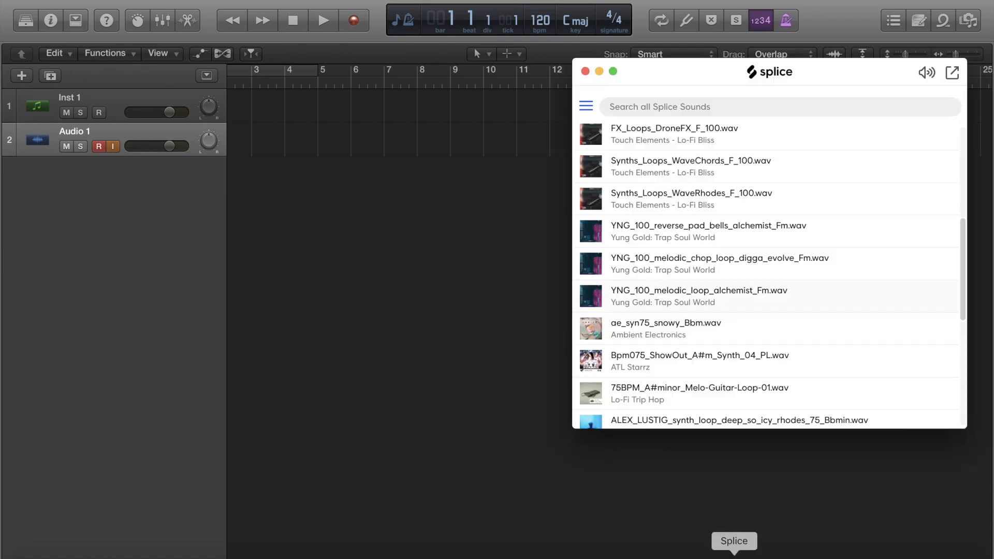
pyautogui.click(590, 298)
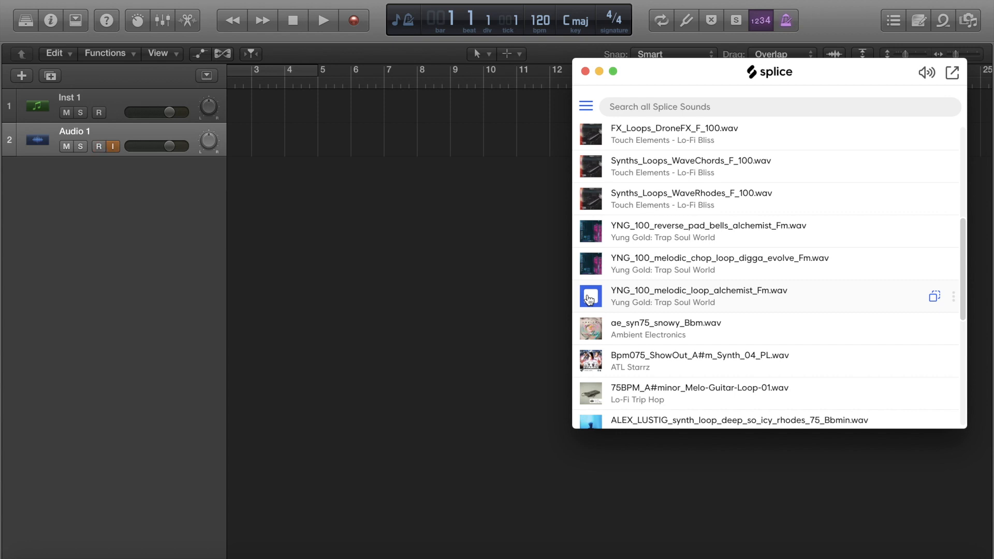
pyautogui.moveTo(658, 293); pyautogui.dragTo(230, 253)
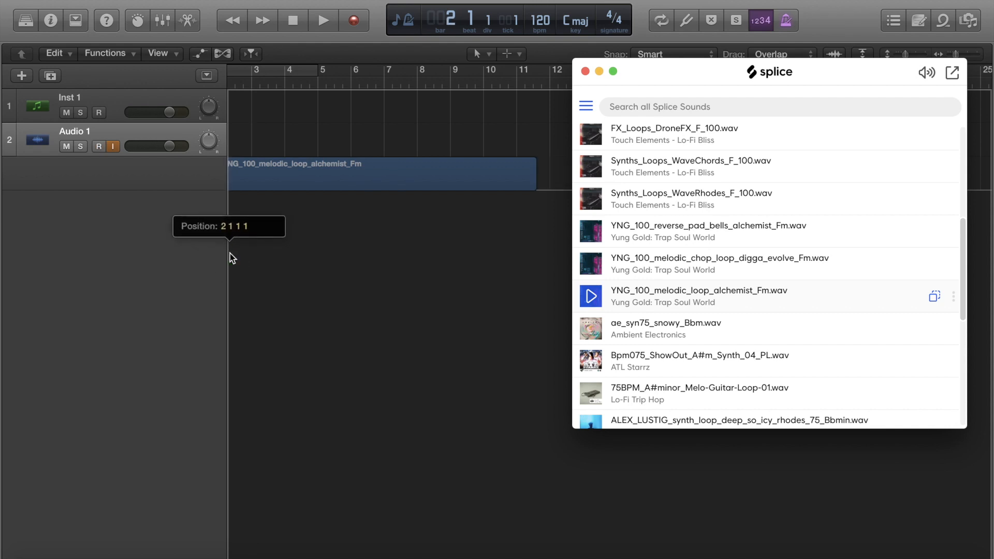
# Step: Move the YNG_100_melodic_loop_alchemist_Fm region so that it starts at bar 1
pyautogui.click(340, 242)
pyautogui.press('z')
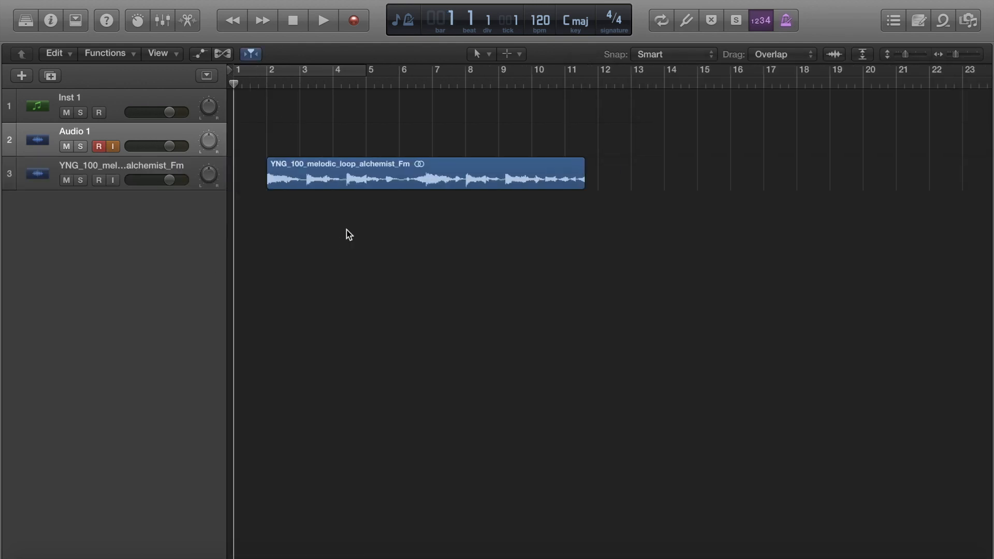
pyautogui.click(324, 191)
pyautogui.moveTo(324, 190); pyautogui.dragTo(291, 191)
pyautogui.click(528, 344)
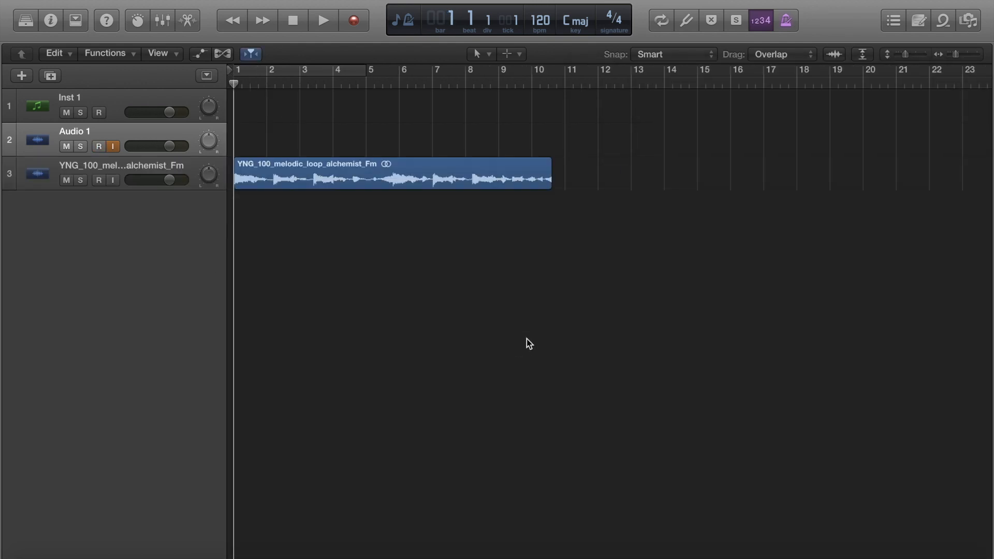
# Step: Set the project tempo to 100 bpm and audition the original melodic loop again in Splice
pyautogui.doubleClick(539, 20)
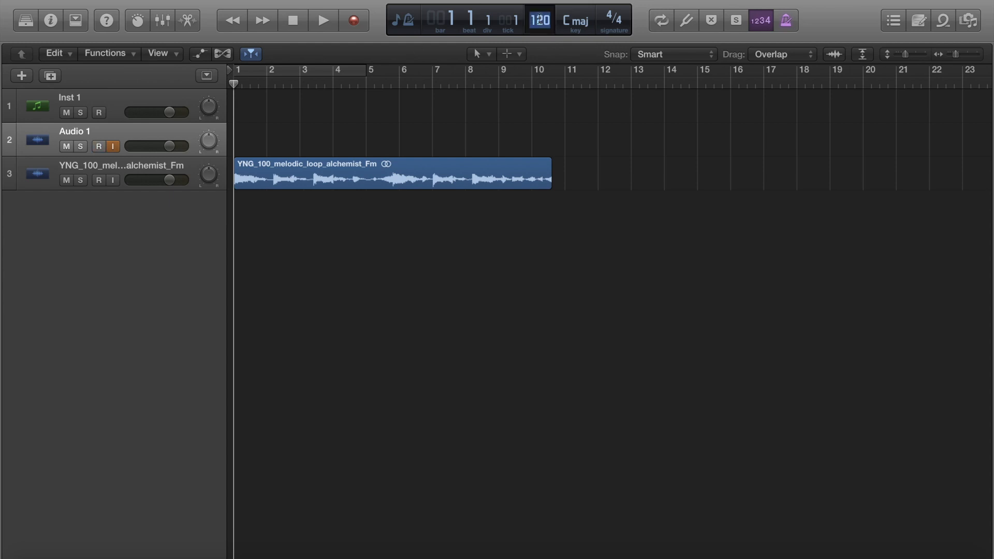
pyautogui.write('10')
pyautogui.press('Return')
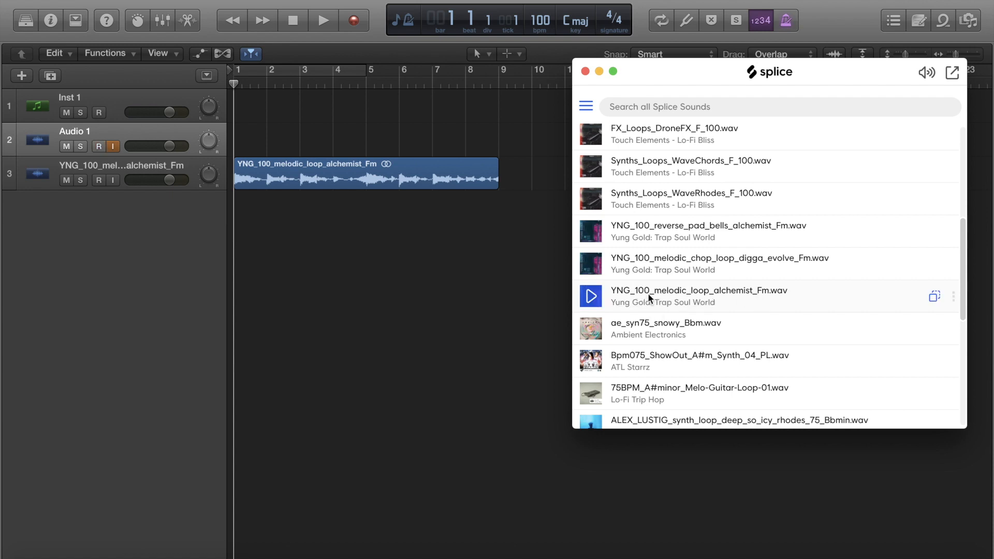
pyautogui.click(596, 302)
pyautogui.click(596, 301)
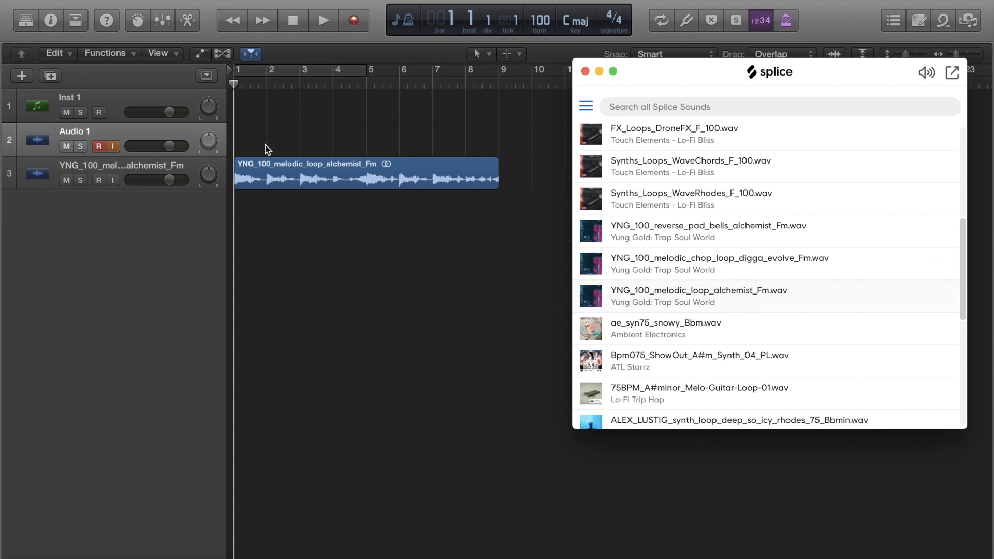
# Step: Delete the empty Inst 1 track and play the melodic loop with a cycle range from bar 1 to bar 9
pyautogui.click(115, 104)
pyautogui.press('super+BackSpace')
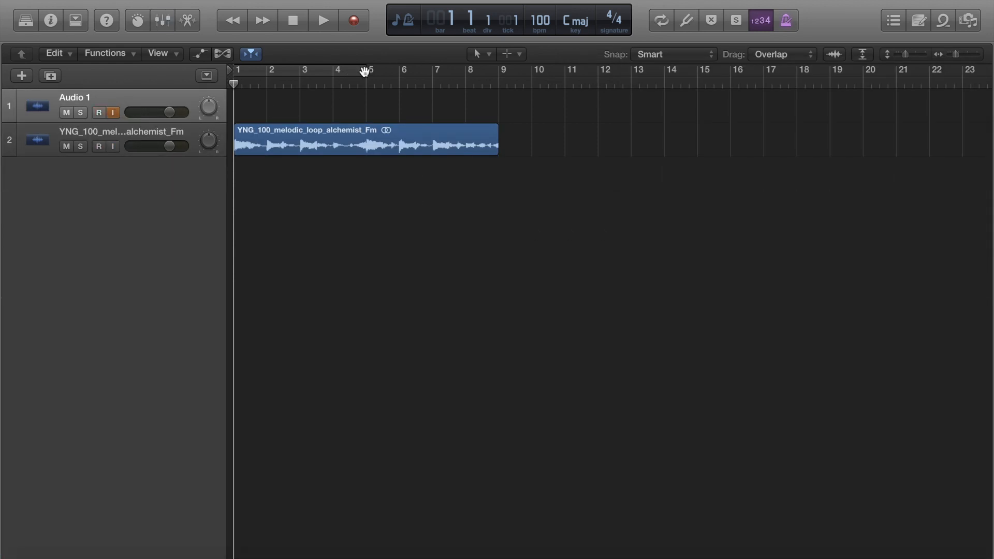
pyautogui.click(365, 71)
pyautogui.moveTo(364, 72); pyautogui.dragTo(501, 99)
pyautogui.press('space')
# Step: Add YNG_100_melodic_chop_loop_digga_evolve_Fm.wav and YNG_100_reverse_pad_bells_alchemist_Fm.wav from Splice on new tracks at bar 1
pyautogui.click(788, 13)
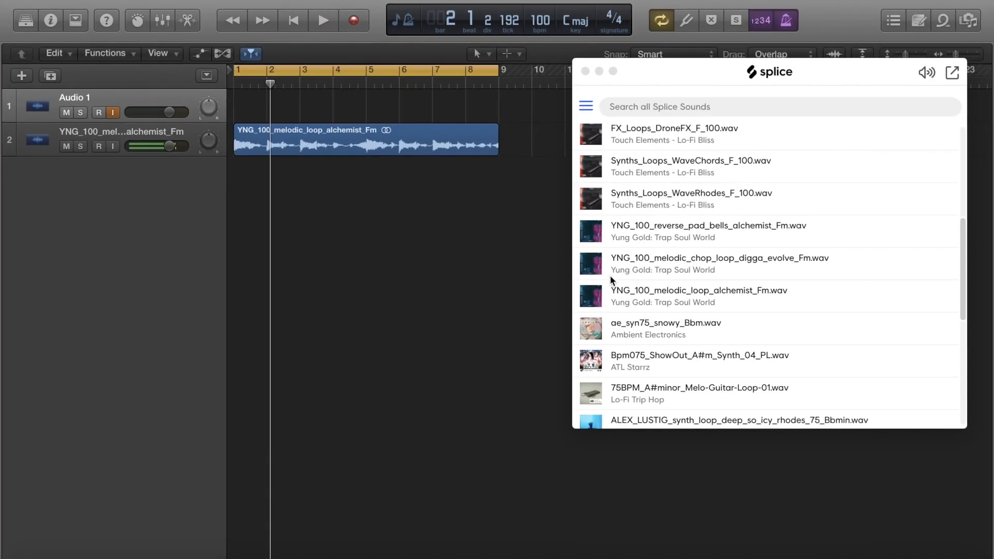
pyautogui.moveTo(596, 302)
pyautogui.click(595, 270)
pyautogui.moveTo(595, 269); pyautogui.dragTo(238, 245)
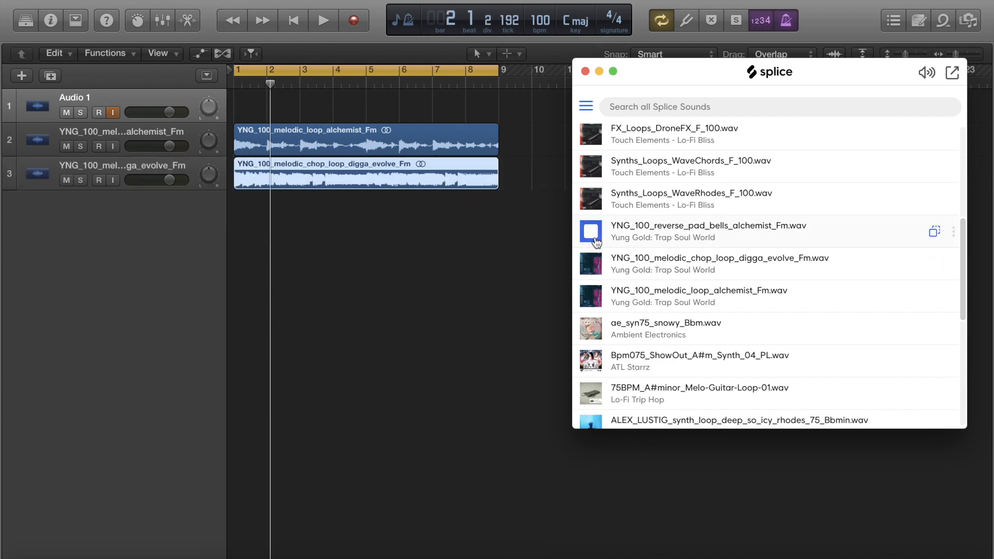
pyautogui.moveTo(593, 232); pyautogui.dragTo(189, 256)
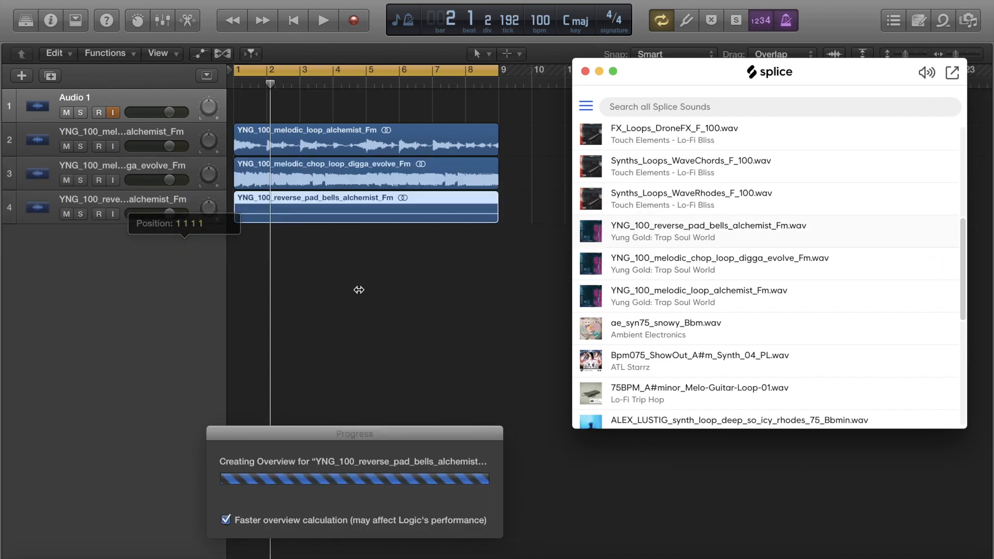
pyautogui.click(361, 294)
# Step: Play the three loops, lower the melodic chop loop's volume, and solo each track in turn to compare them
pyautogui.press('space')
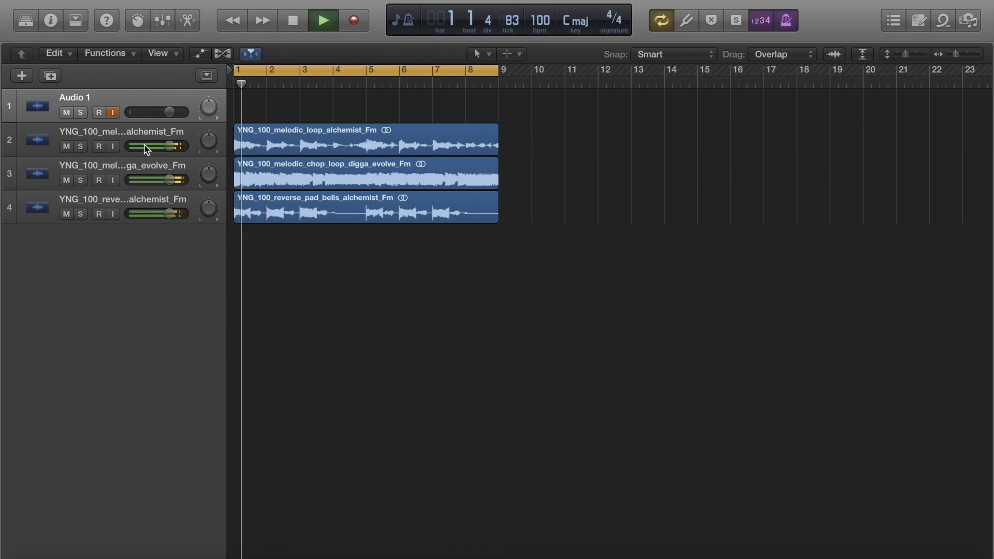
pyautogui.moveTo(171, 180); pyautogui.dragTo(155, 180)
pyautogui.click(81, 214)
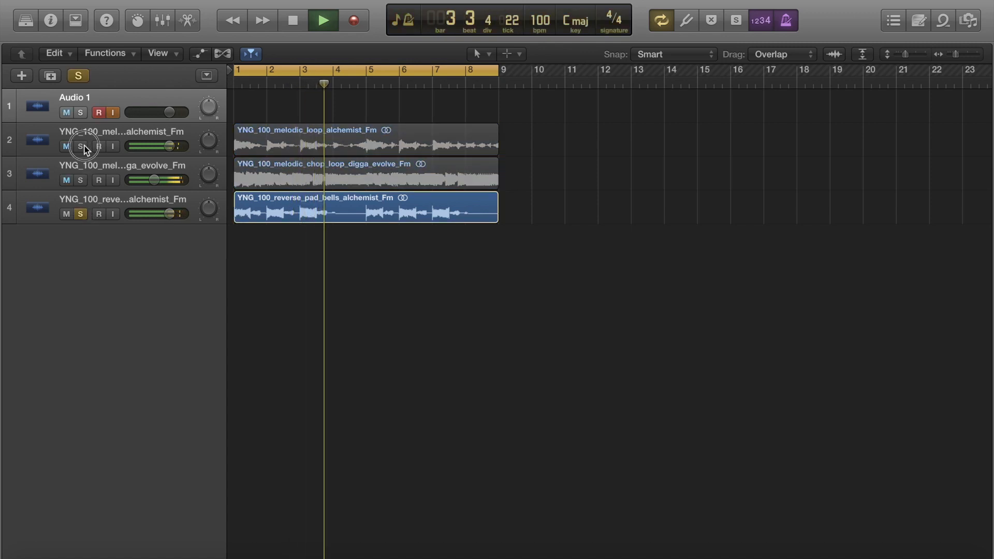
pyautogui.click(80, 146)
pyautogui.click(80, 214)
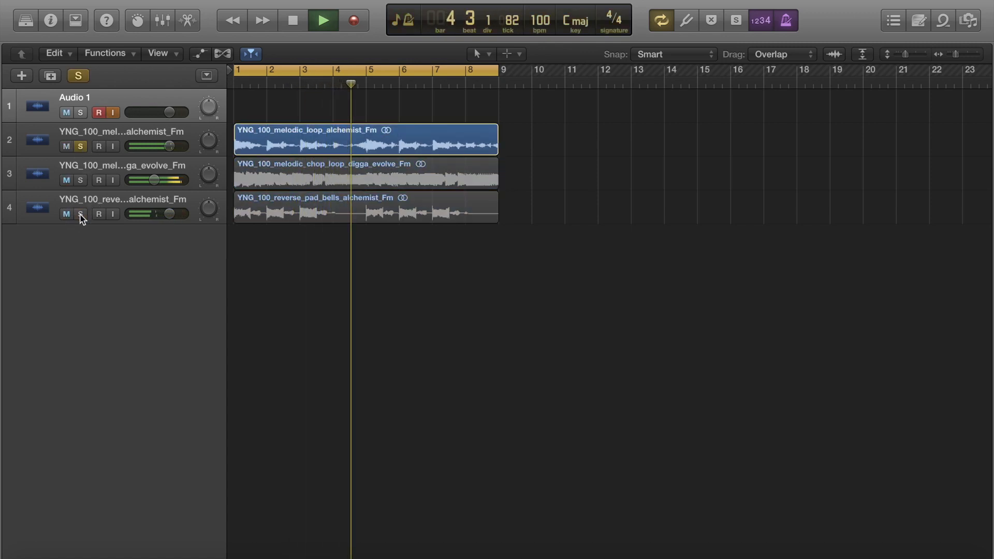
pyautogui.click(80, 147)
pyautogui.click(81, 180)
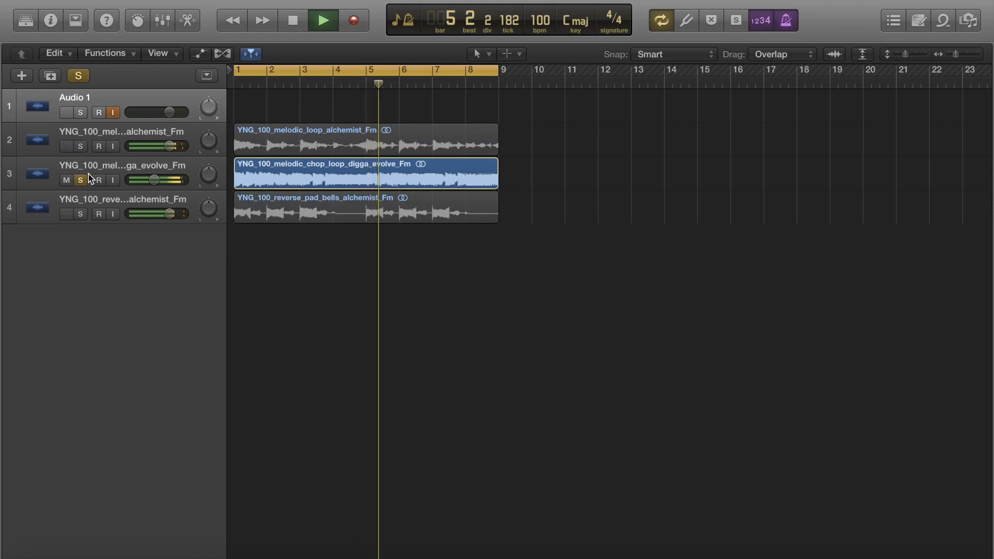
# Step: Lower the melodic chop loop's volume further, then take the track out of solo and mute it
pyautogui.moveTo(154, 180); pyautogui.dragTo(144, 177)
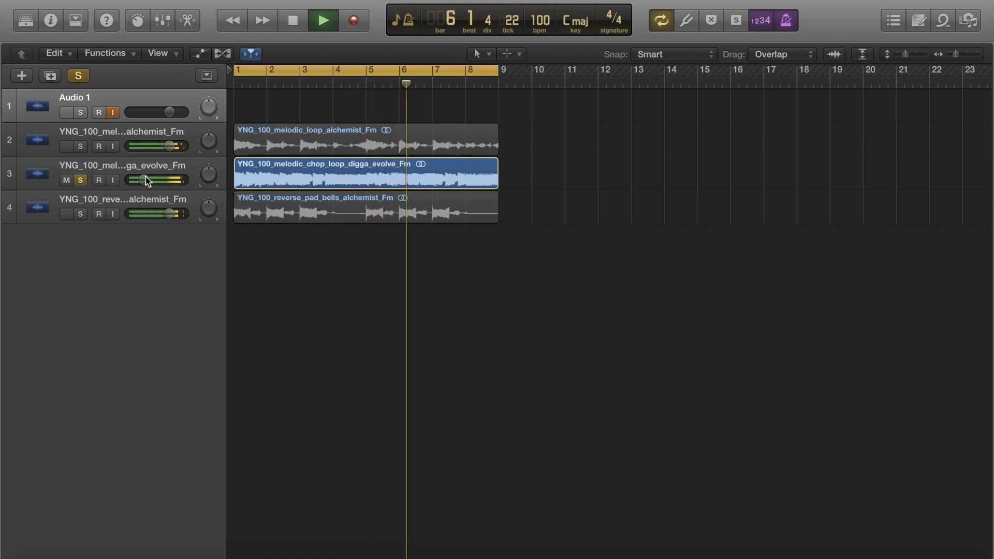
pyautogui.click(80, 180)
pyautogui.click(66, 180)
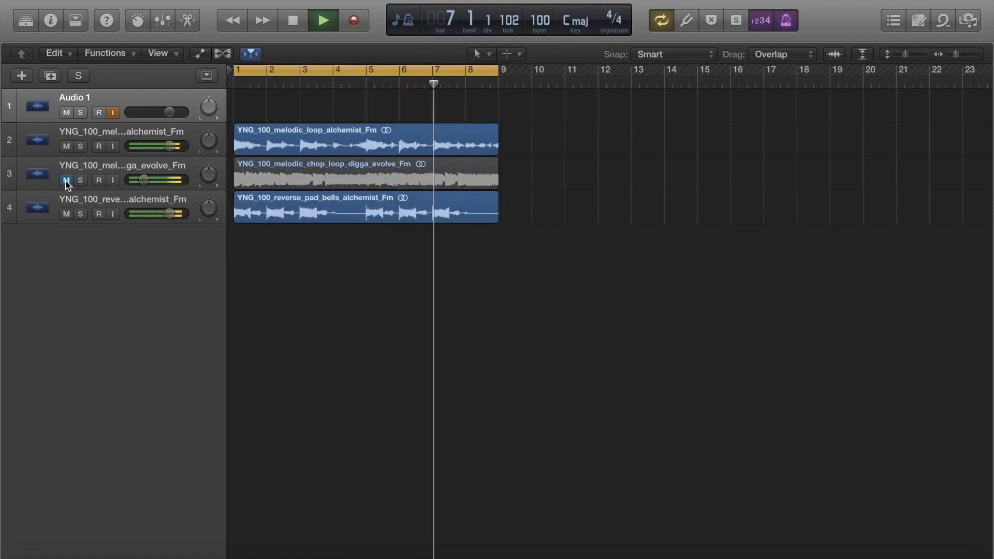
# Step: Move the reverse pad bells track above the melodic chop loop track and lower its volume
pyautogui.moveTo(100, 202); pyautogui.dragTo(115, 165)
pyautogui.moveTo(169, 180); pyautogui.dragTo(154, 180)
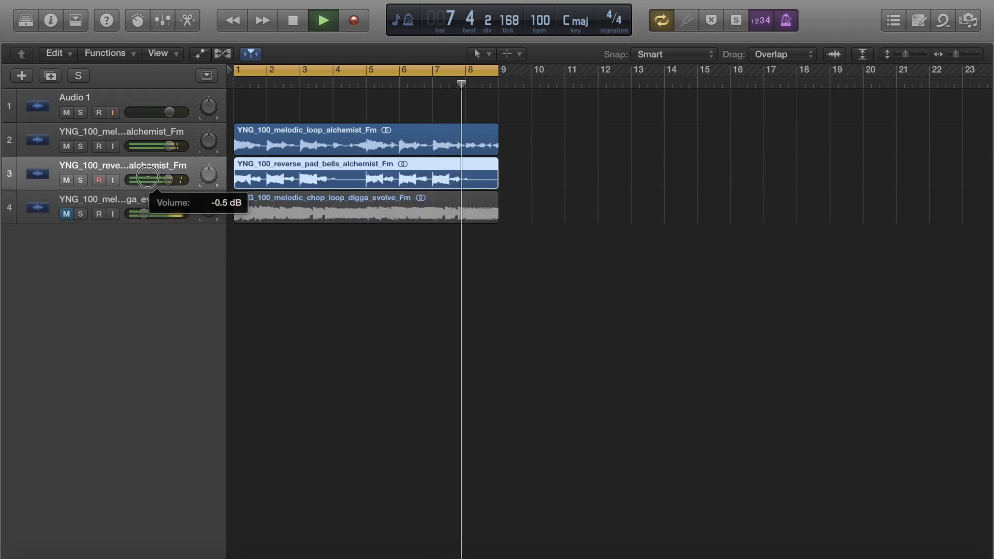
pyautogui.press('space')
# Step: Solo the melodic chop loop track and play it from the start with its volume raised slightly
pyautogui.click(82, 213)
pyautogui.press('space')
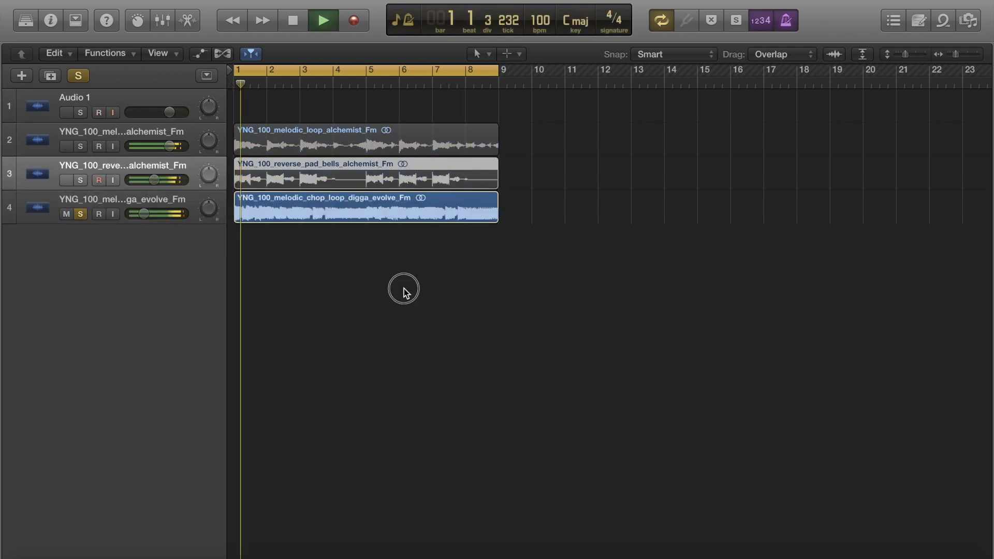
pyautogui.moveTo(144, 214); pyautogui.dragTo(152, 214)
pyautogui.click(788, 25)
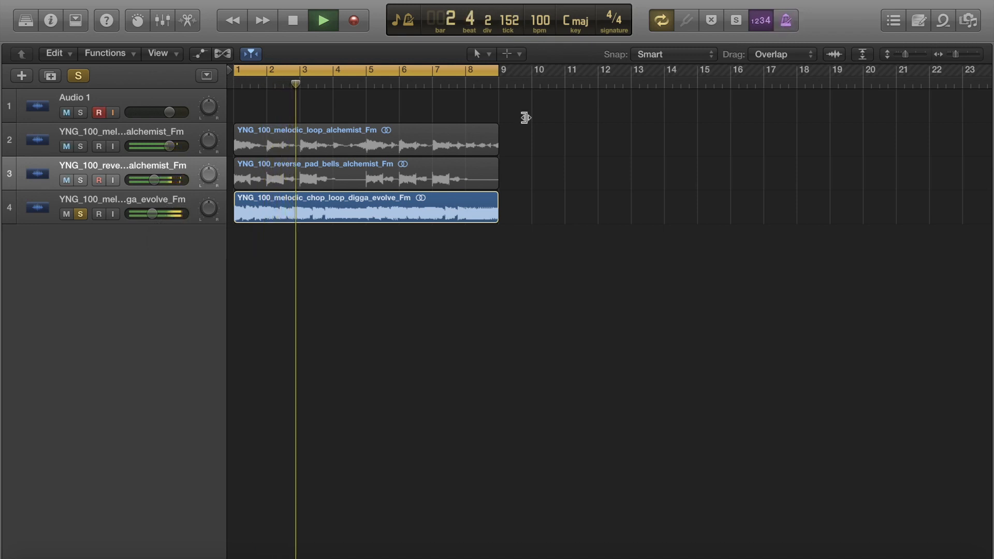
pyautogui.press('space')
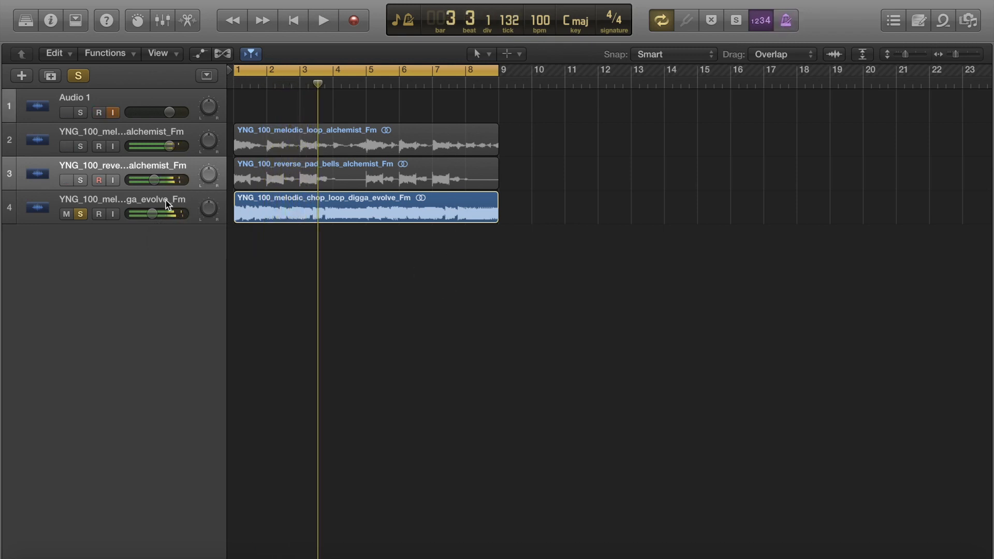
# Step: Delete the melodic chop loop track together with its region
pyautogui.click(166, 200)
pyautogui.press('Delete')
pyautogui.press('Delete')
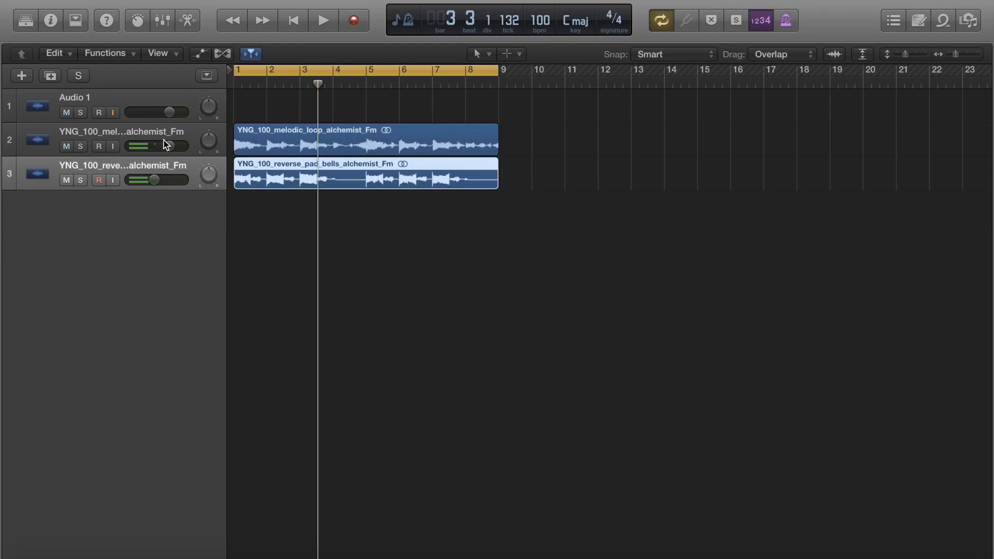
# Step: Play the two remaining loops and lower both track volumes, keeping the reverse pad bells quieter than the melodic loop
pyautogui.press('space')
pyautogui.moveTo(155, 180); pyautogui.dragTo(150, 180)
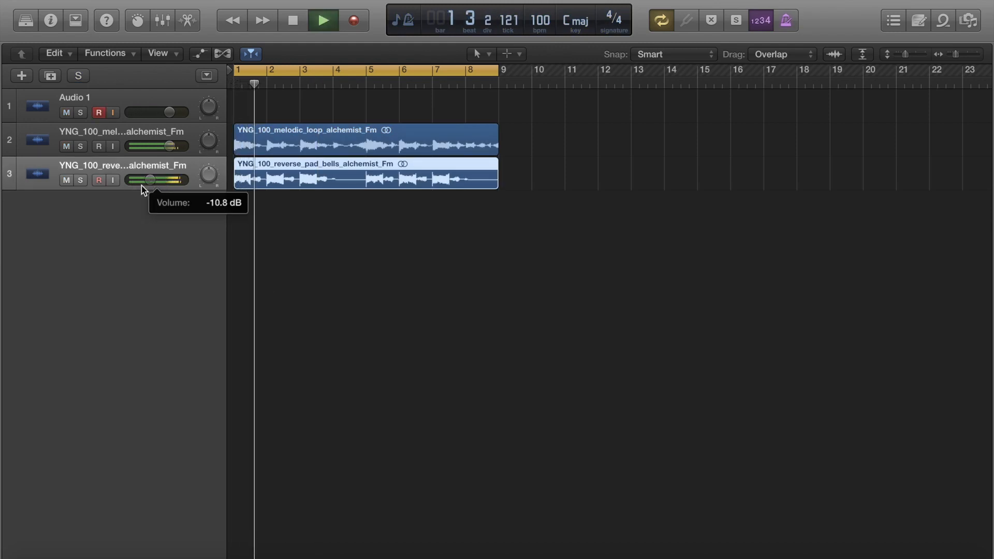
pyautogui.click(81, 180)
pyautogui.click(81, 181)
pyautogui.moveTo(166, 145); pyautogui.dragTo(161, 145)
pyautogui.moveTo(153, 180); pyautogui.dragTo(150, 179)
pyautogui.moveTo(170, 147); pyautogui.dragTo(209, 167)
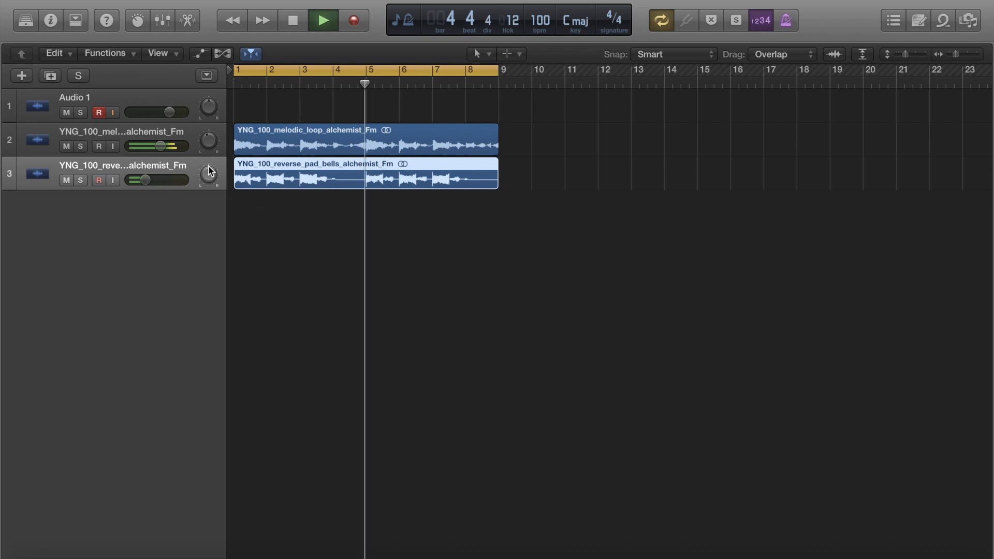
# Step: Delete the empty Audio 1 track, stop playback and select the melodic loop track
pyautogui.click(122, 107)
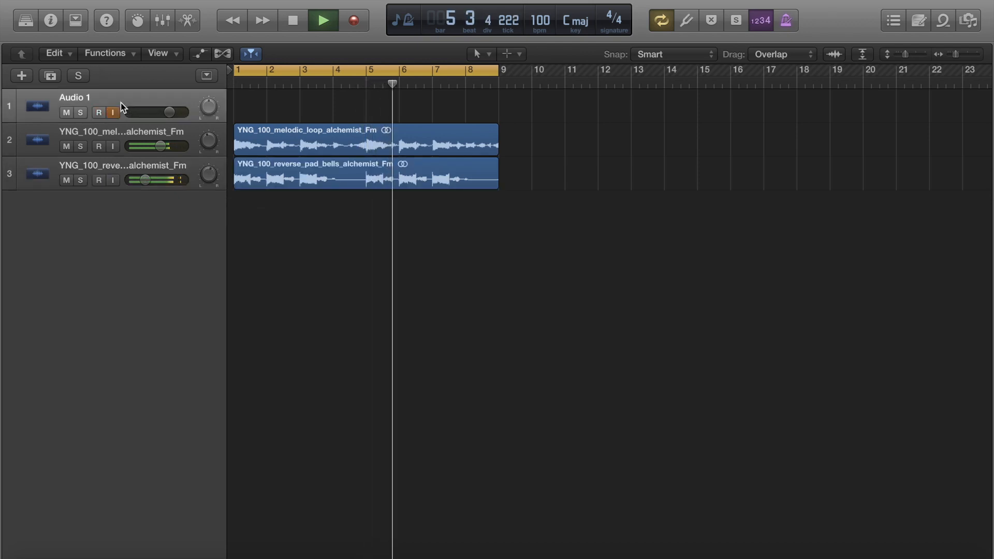
pyautogui.press('super+BackSpace')
pyautogui.press('space')
pyautogui.click(115, 98)
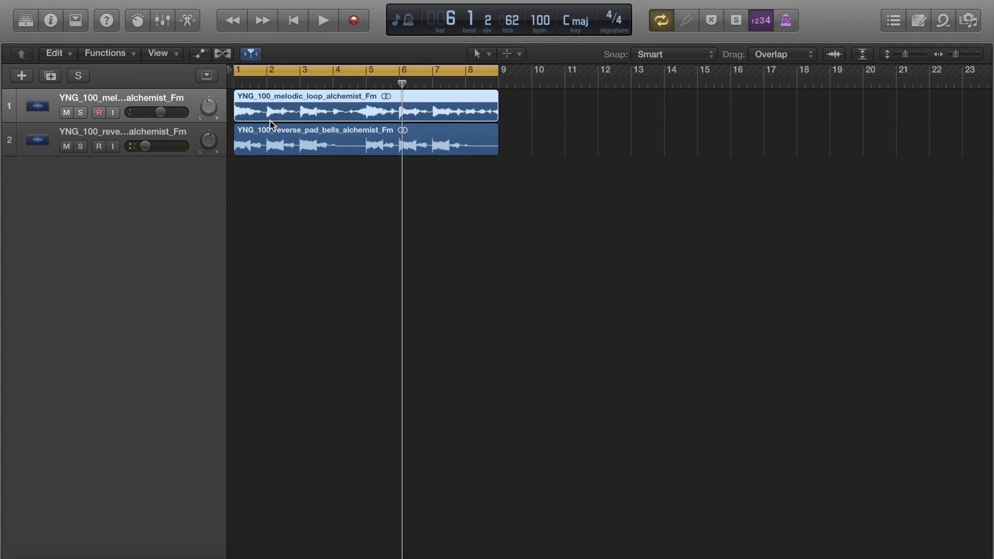
# Step: Create one software instrument track that uses Ultrabeat (Drum Synth) as its instrument
pyautogui.click(19, 77)
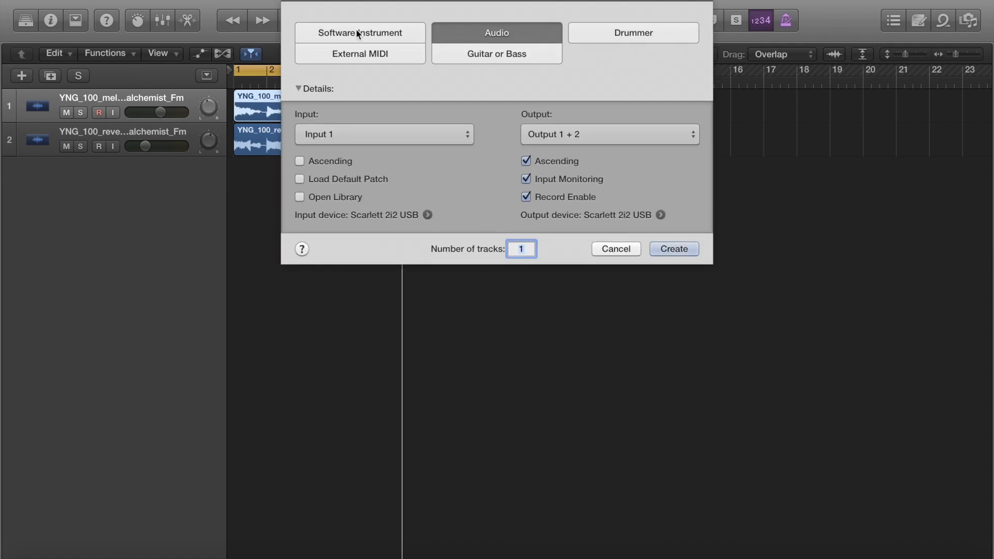
pyautogui.click(357, 32)
pyautogui.click(372, 135)
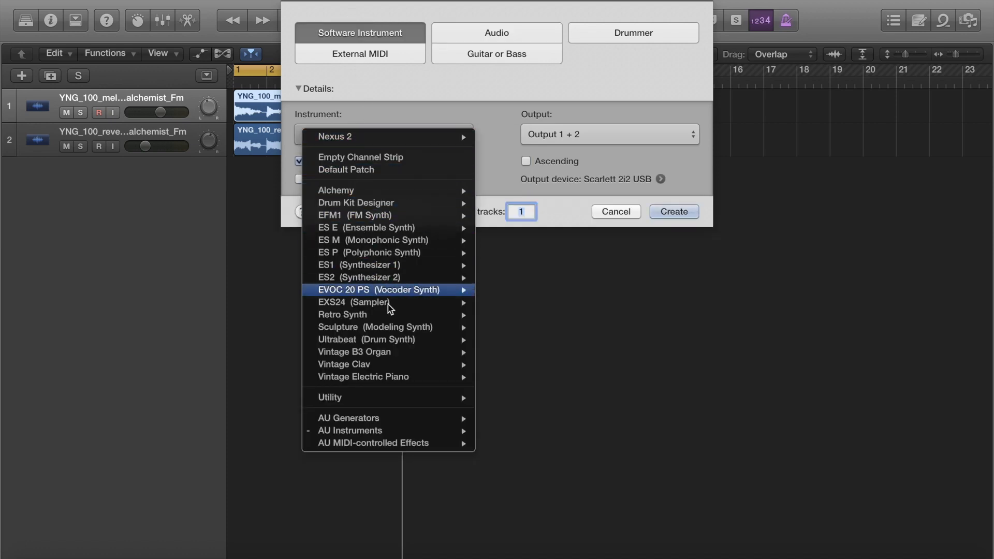
pyautogui.moveTo(444, 340)
pyautogui.click(514, 340)
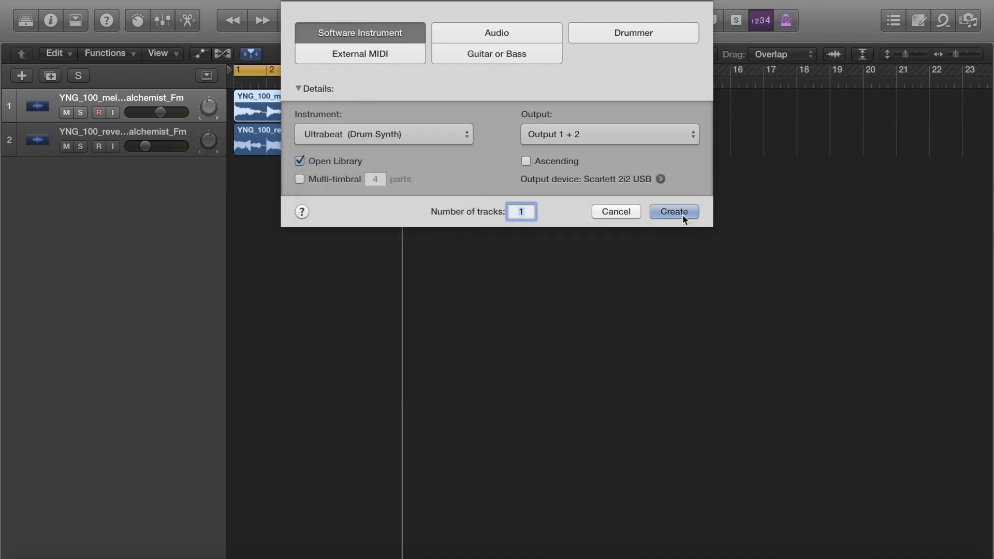
pyautogui.click(674, 212)
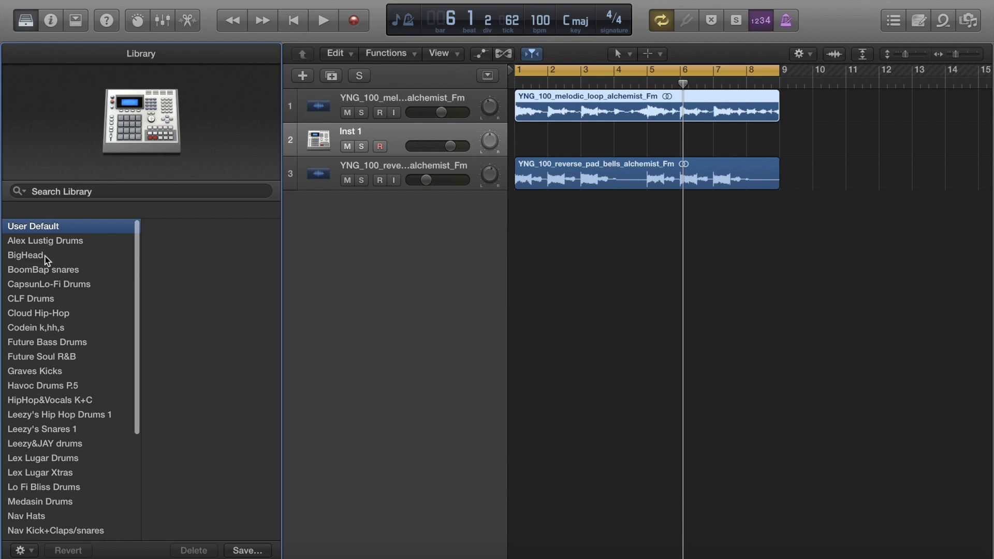
# Step: Load the Nav Kick+Claps/snares kit on the new track and move it below the reverse pad bells track
pyautogui.scroll(-10, 44, 350)
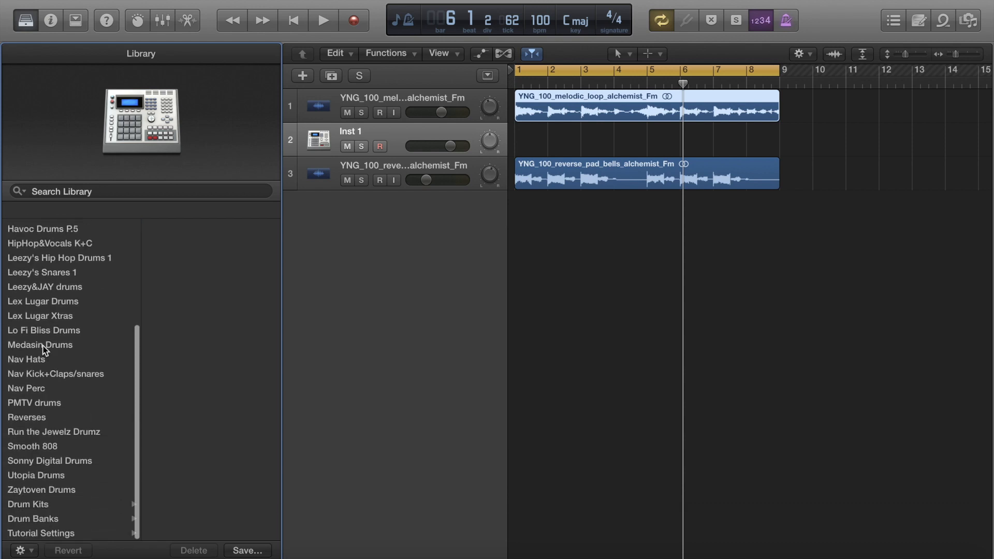
pyautogui.click(41, 374)
pyautogui.moveTo(393, 138); pyautogui.dragTo(399, 222)
# Step: Lower the volume of the Nav Kick+Claps/snares track
pyautogui.moveTo(460, 176)
pyautogui.moveTo(460, 176); pyautogui.dragTo(427, 179)
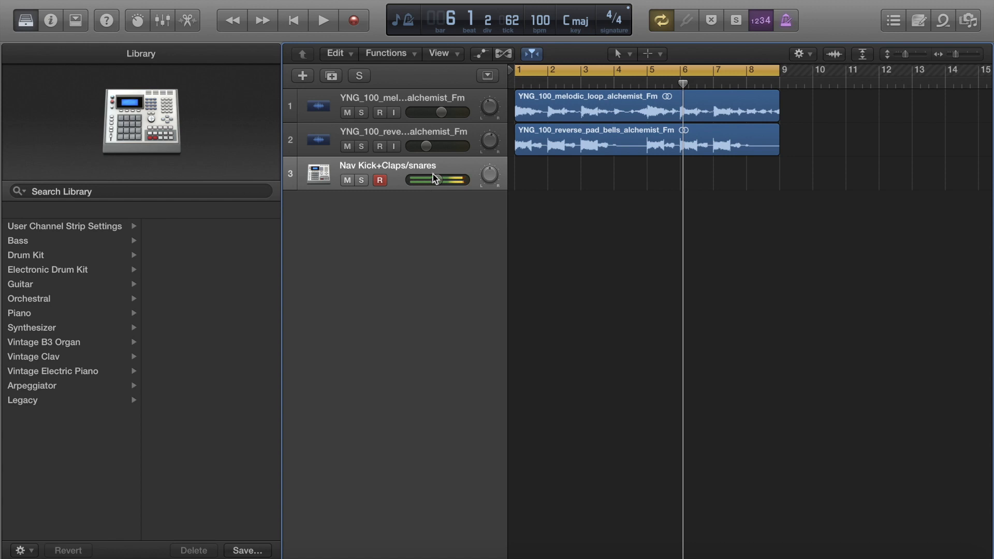
pyautogui.moveTo(426, 179)
pyautogui.mouseDown()
pyautogui.moveTo(448, 180)
pyautogui.moveTo(425, 185)
pyautogui.mouseUp()
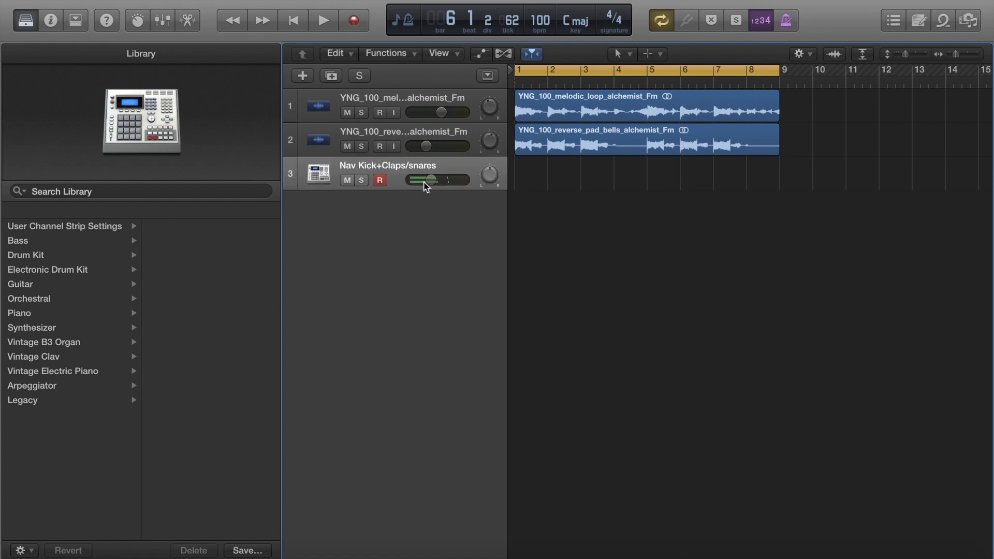
# Step: Record a four-bar clap pattern on the Nav Kick+Claps/snares track, trimming its volume slightly, and place the playhead at bar 5
pyautogui.press('r')
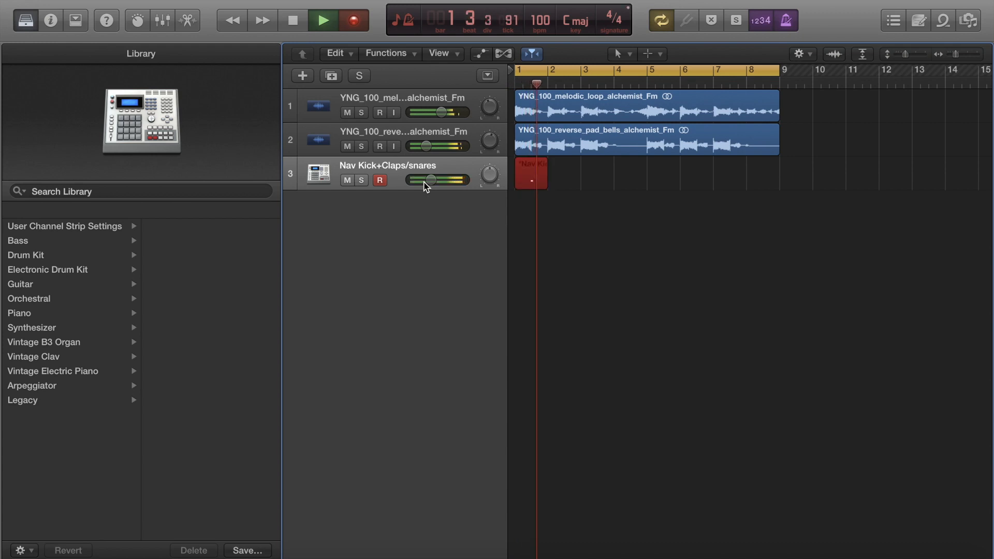
pyautogui.moveTo(424, 183); pyautogui.dragTo(417, 182)
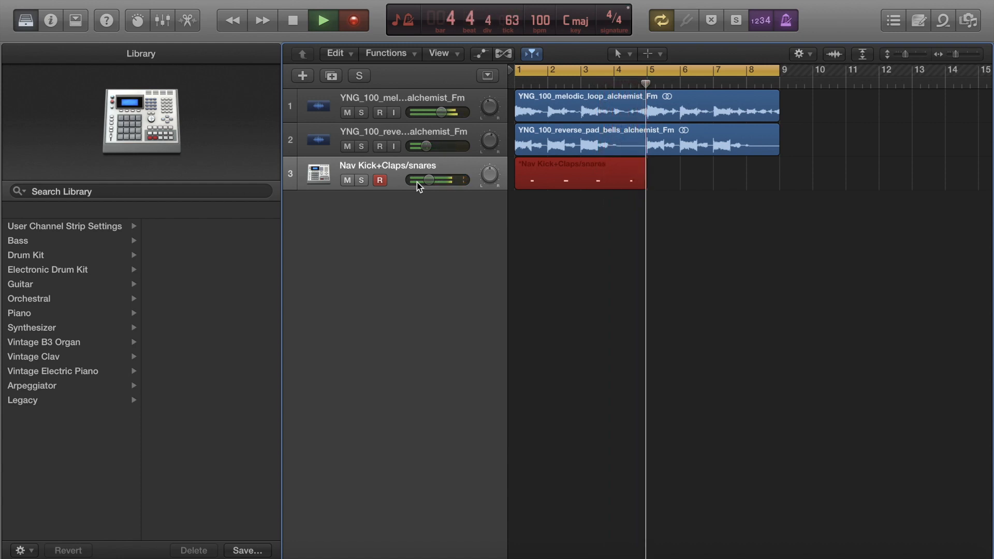
pyautogui.press('space')
pyautogui.click(648, 83)
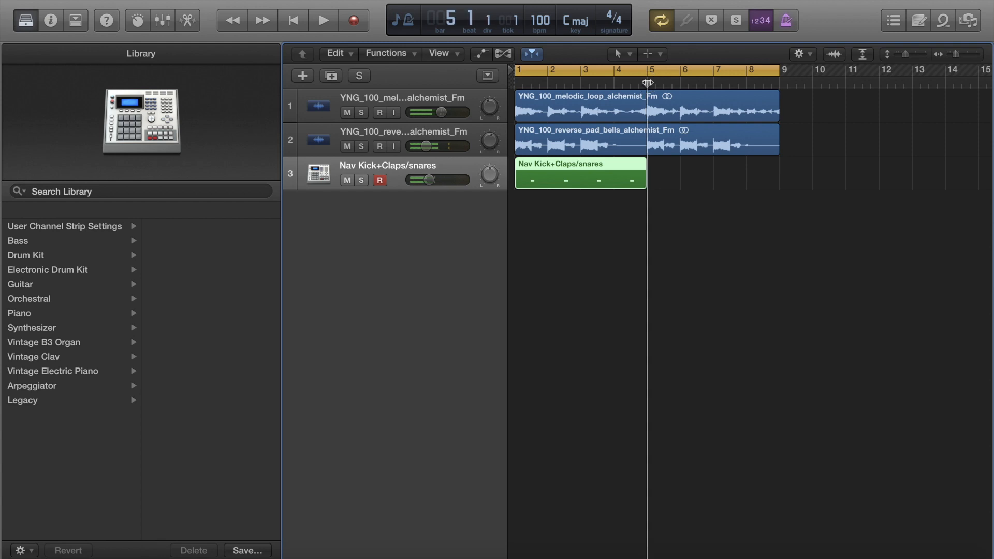
# Step: Paste a copy of the clap region at bar 5, join both into one eight-bar region and return the playhead to the start
pyautogui.press('super+v')
pyautogui.click(701, 204)
pyautogui.moveTo(701, 204); pyautogui.dragTo(613, 184)
pyautogui.press('super+j')
pyautogui.click(619, 216)
pyautogui.press('Return')
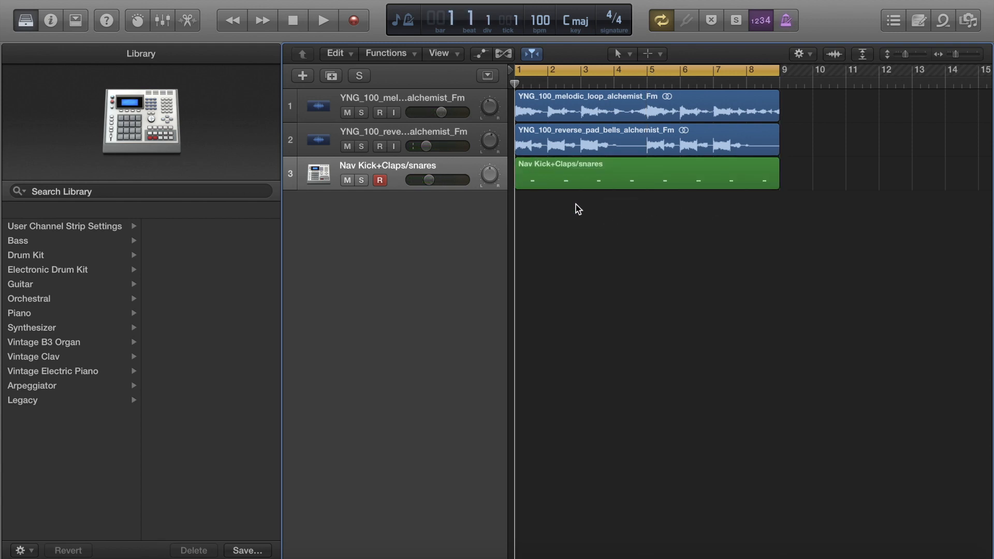
# Step: Solo the Nav Kick+Claps/snares track, listen to the clap pattern from the start and turn solo off again
pyautogui.click(361, 180)
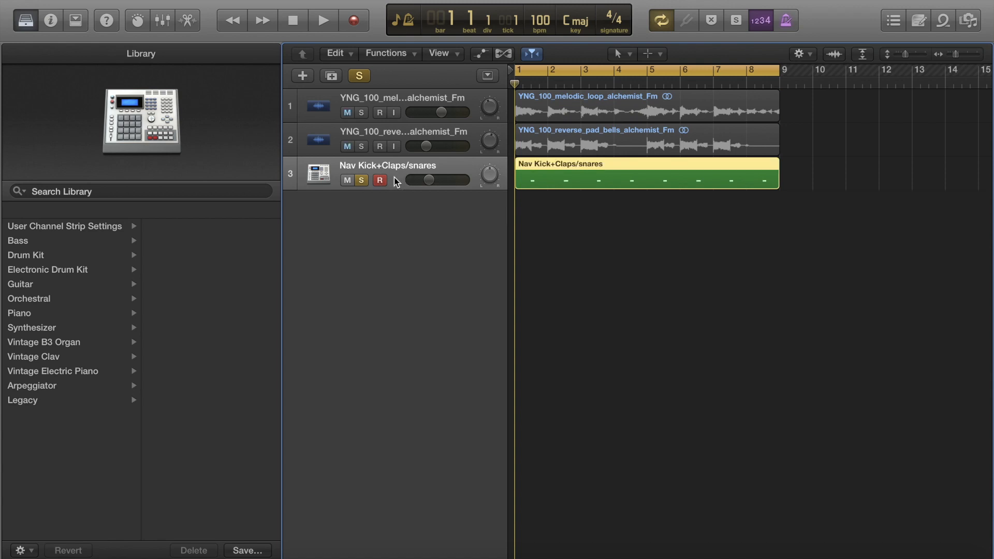
pyautogui.press('space')
pyautogui.click(708, 96)
pyautogui.press('space')
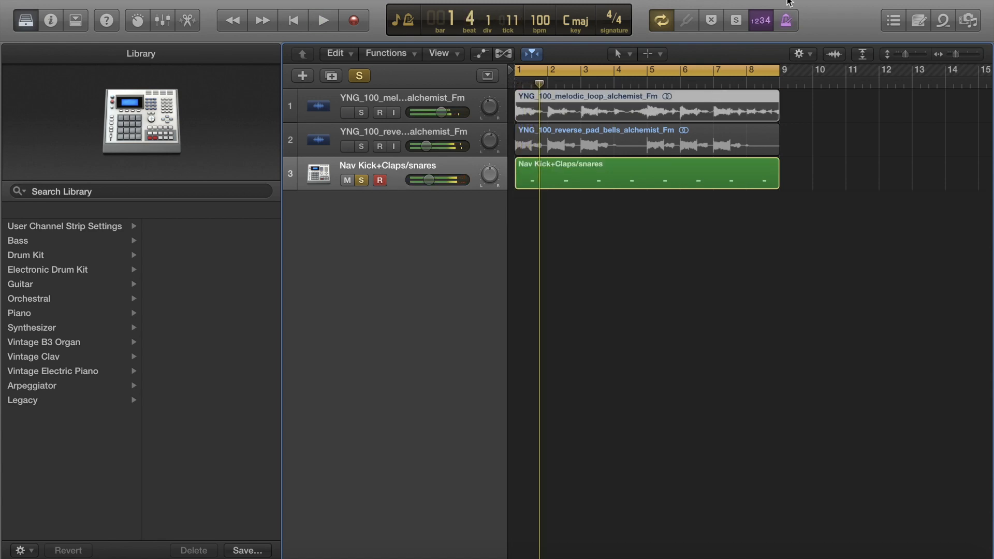
pyautogui.press('Return')
pyautogui.press('space')
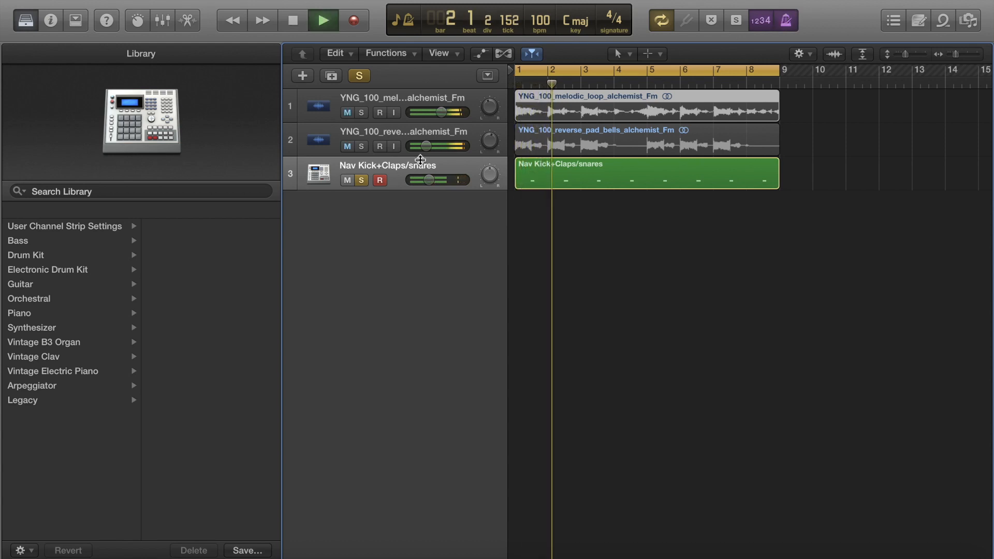
pyautogui.press('space')
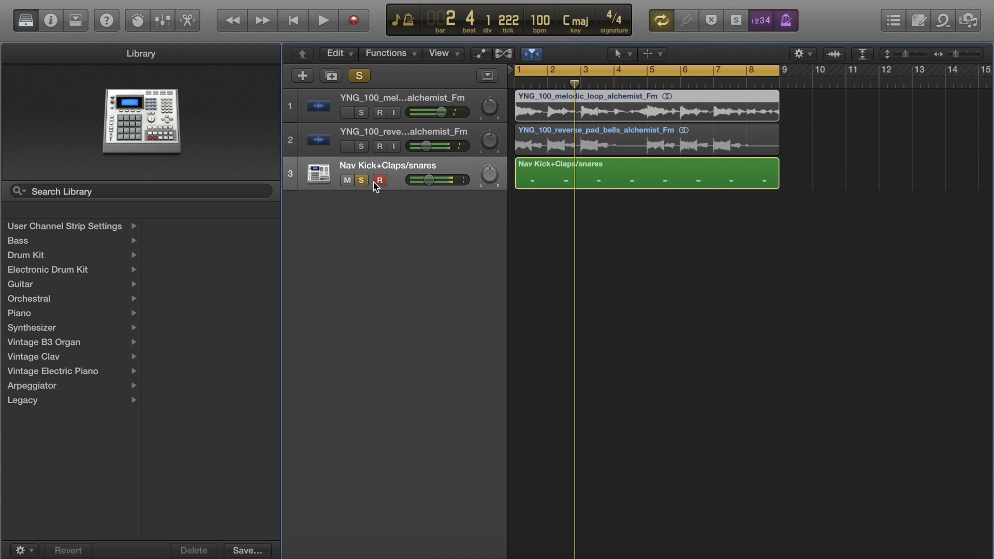
pyautogui.click(361, 179)
# Step: Lower the volume of the clap track, and of both loop tracks together during playback
pyautogui.moveTo(449, 183); pyautogui.dragTo(437, 183)
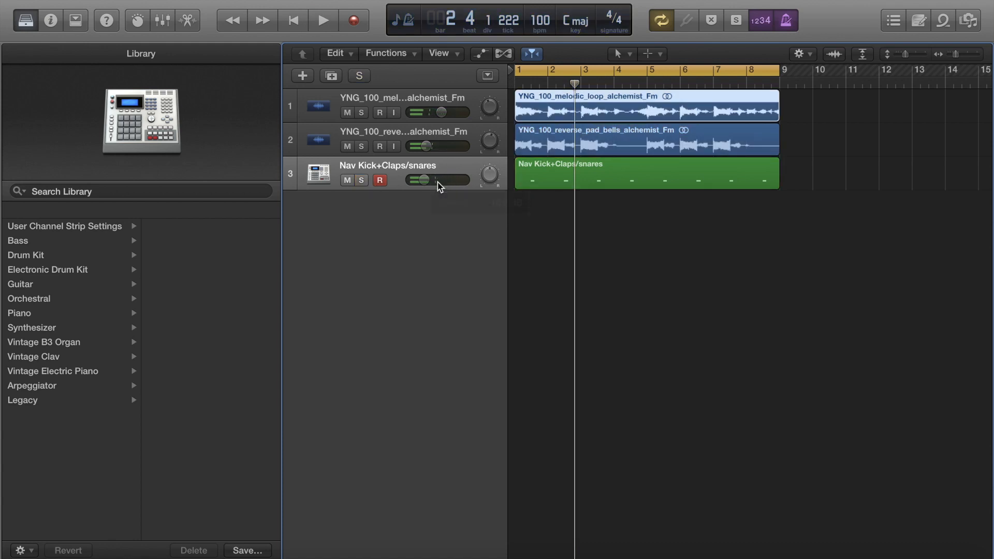
pyautogui.press('space')
pyautogui.click(404, 116)
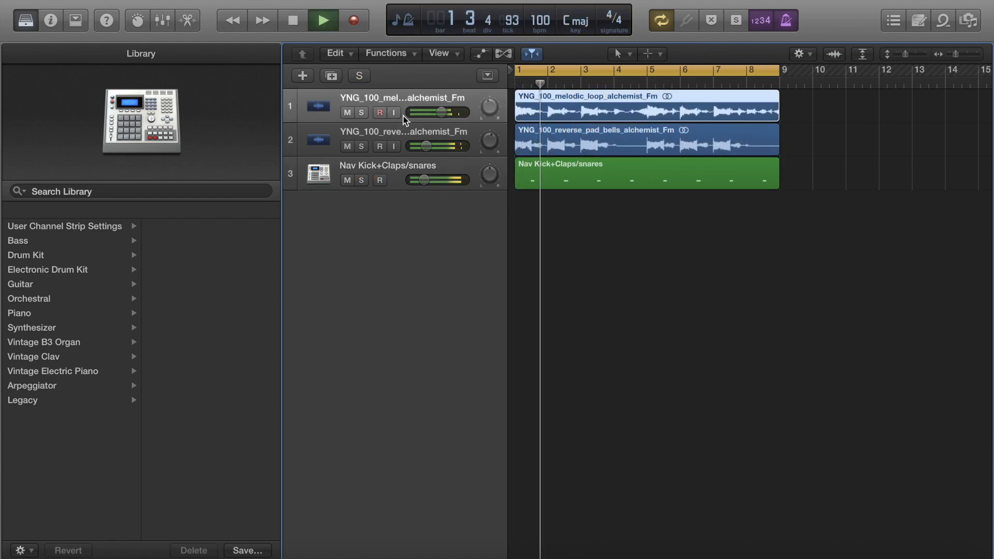
pyautogui.click(402, 125)
pyautogui.moveTo(441, 112); pyautogui.dragTo(432, 112)
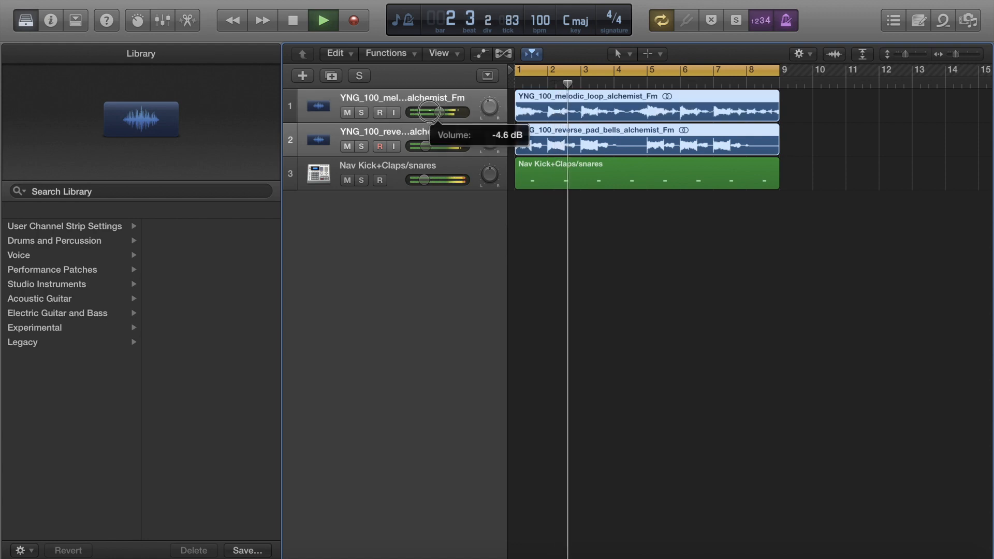
pyautogui.press('space')
# Step: Duplicate the Nav Kick+Claps/snares track with the same settings and raise the volume of the new track
pyautogui.click(399, 169)
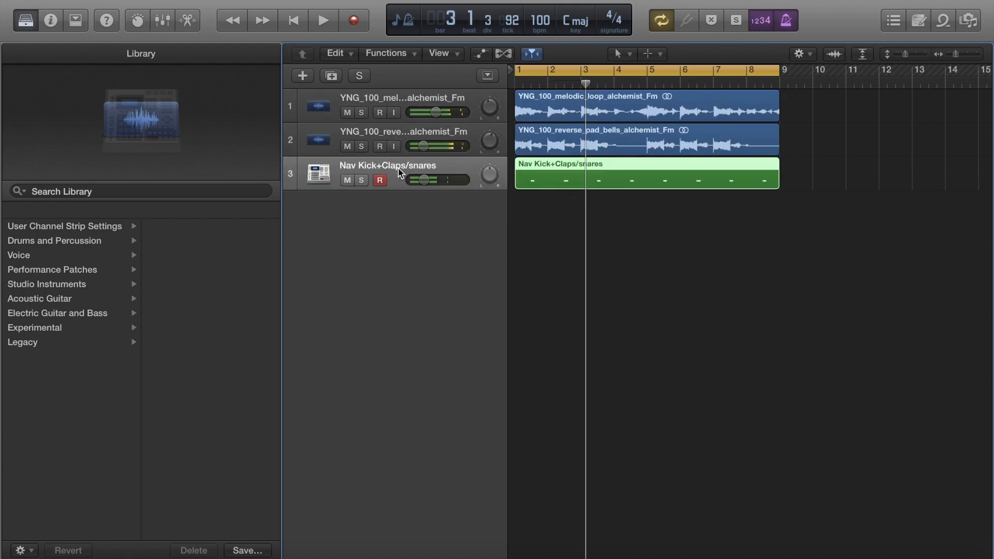
pyautogui.click(334, 77)
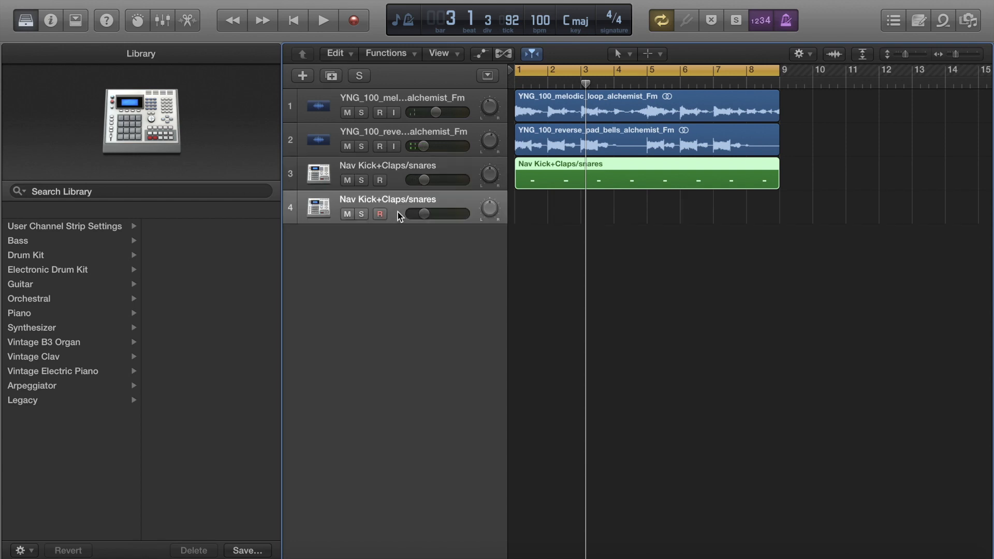
pyautogui.click(397, 213)
pyautogui.moveTo(418, 210); pyautogui.dragTo(430, 212)
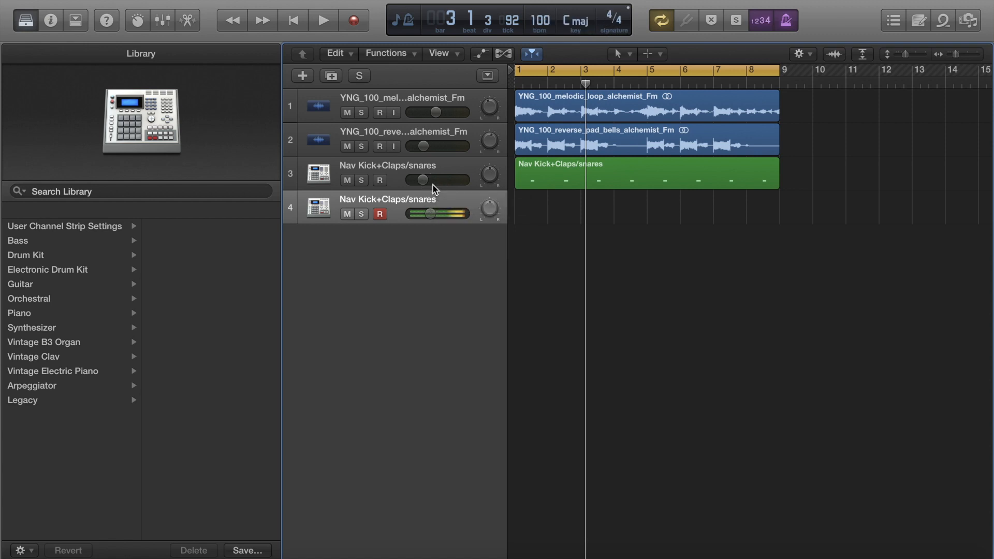
# Step: Record an eight-bar kick pattern on the duplicated Nav Kick+Claps/snares track
pyautogui.press('space')
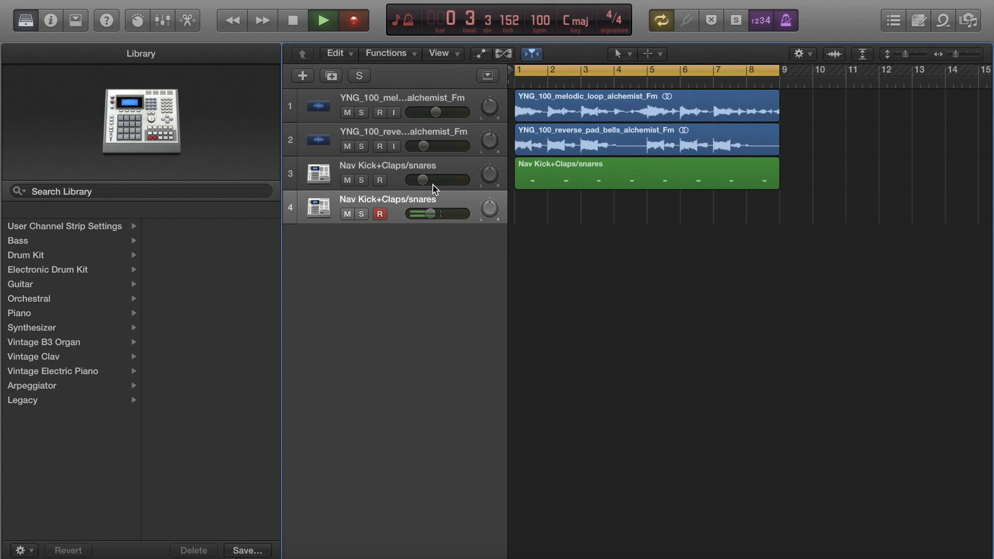
pyautogui.press('space')
pyautogui.press('Delete')
pyautogui.press('r')
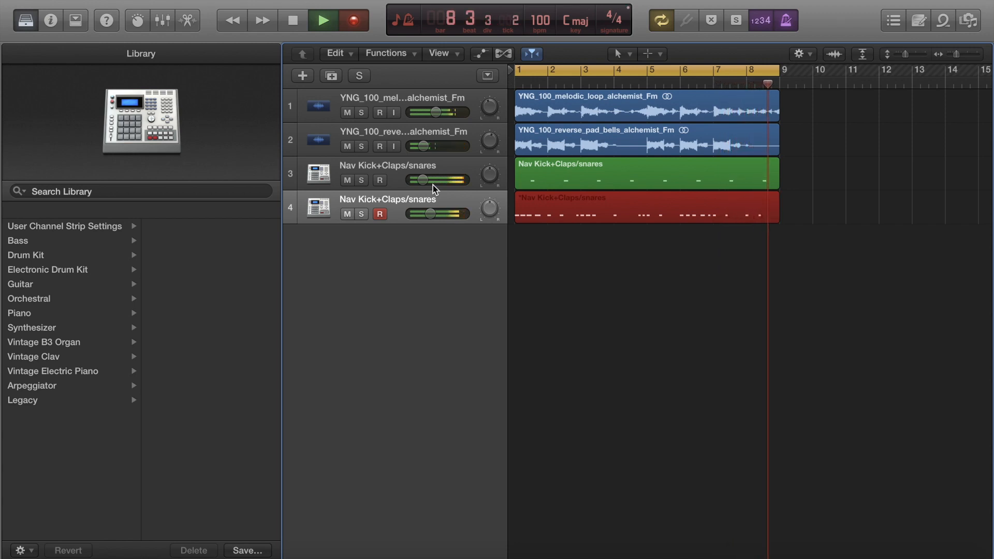
# Step: Balance the track levels during playback by slightly lowering the volumes of the two loop tracks
pyautogui.moveTo(431, 214)
pyautogui.mouseDown()
pyautogui.moveTo(451, 216)
pyautogui.moveTo(447, 188)
pyautogui.moveTo(455, 213)
pyautogui.moveTo(444, 215)
pyautogui.mouseUp()
pyautogui.click(422, 148)
pyautogui.moveTo(436, 112); pyautogui.dragTo(431, 114)
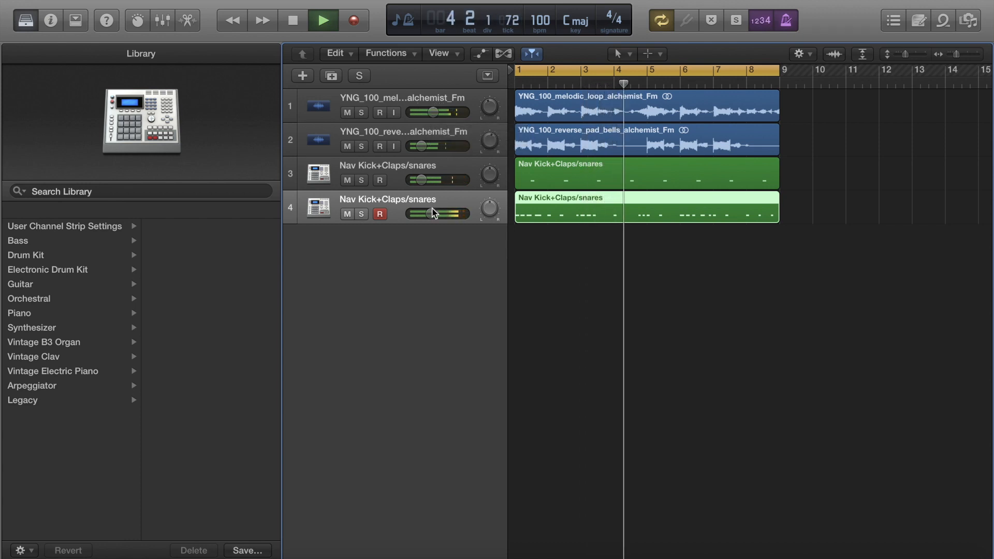
# Step: Rename track 4 as kick and track 3 as clap, and lower the clap track's volume slightly
pyautogui.hotkey('shift', 'Return')
pyautogui.write('kick')
pyautogui.press('Return')
pyautogui.press('Up')
pyautogui.hotkey('shift', 'Return')
pyautogui.write('clap')
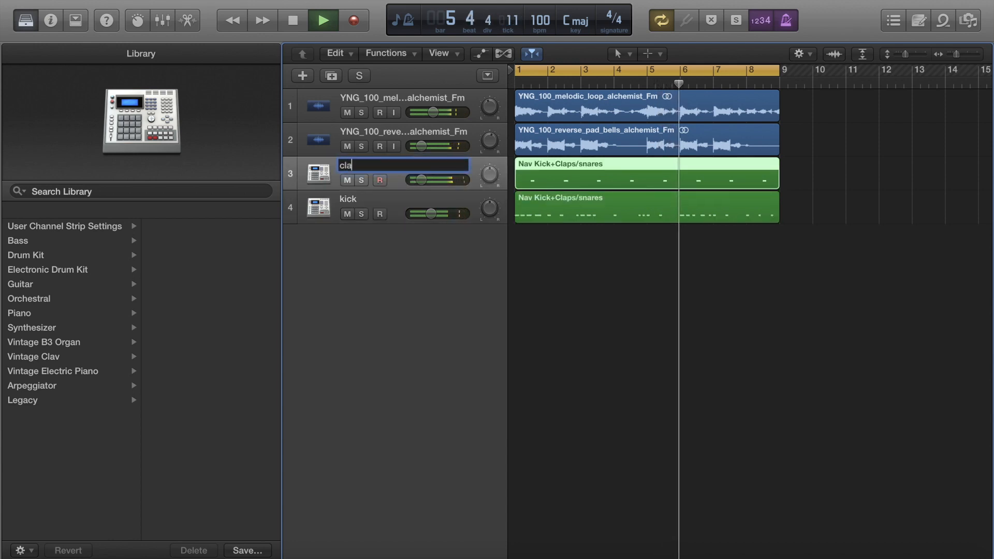
pyautogui.press('Return')
pyautogui.moveTo(425, 180); pyautogui.dragTo(427, 179)
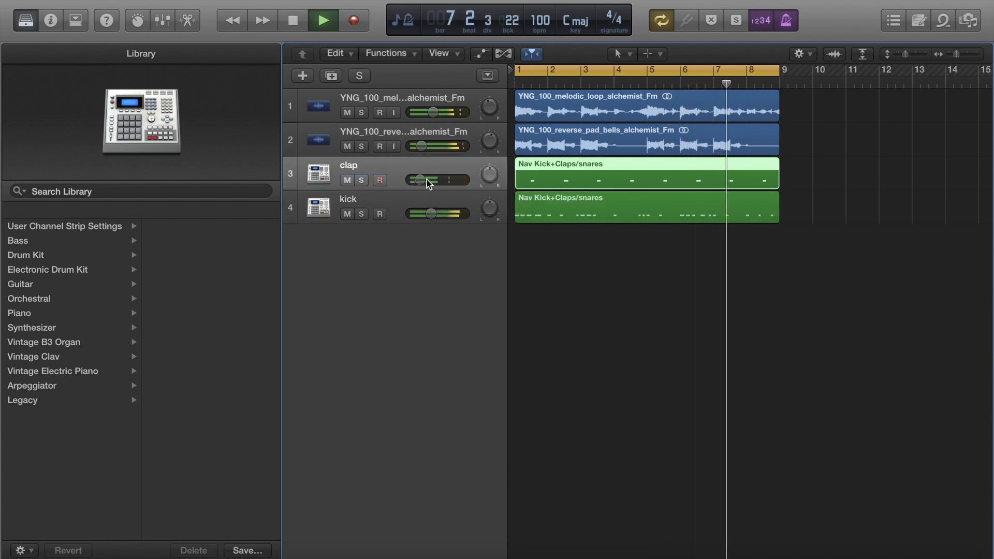
# Step: Select the kick track, show its channel strip in the Inspector, hide the Library and collapse the region parameters
pyautogui.click(402, 203)
pyautogui.click(50, 20)
pyautogui.click(25, 21)
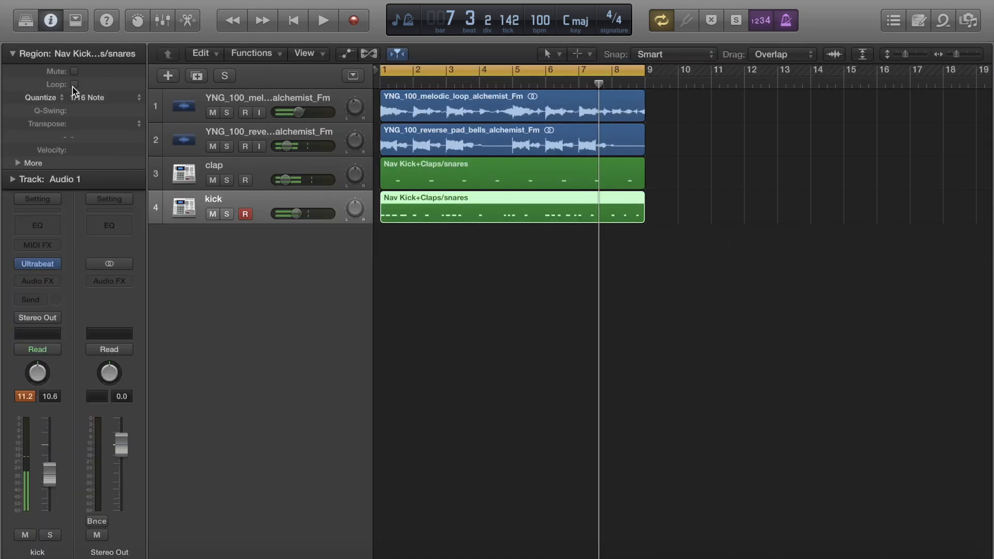
pyautogui.click(14, 54)
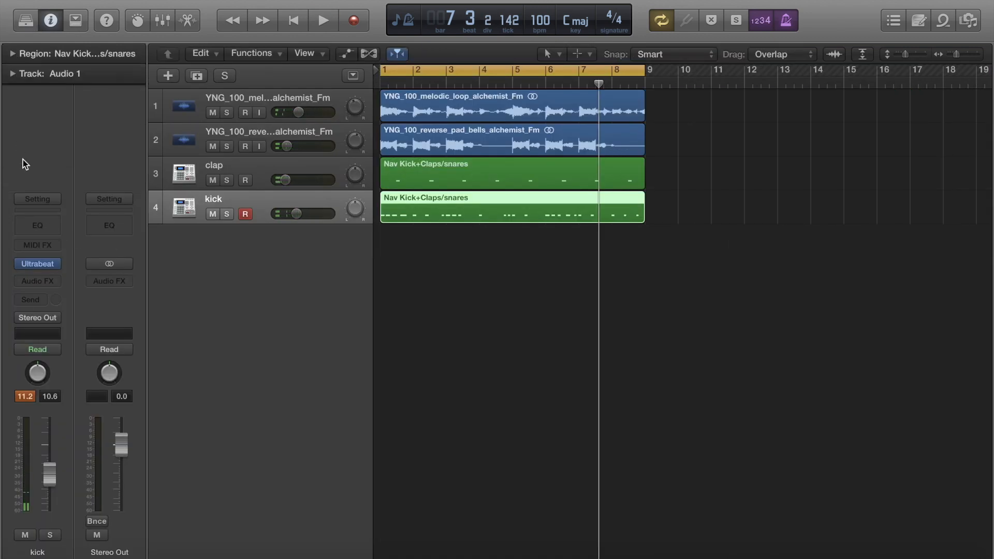
# Step: Solo the kick track and play it from the start
pyautogui.press('s')
pyautogui.press('Return')
pyautogui.press('space')
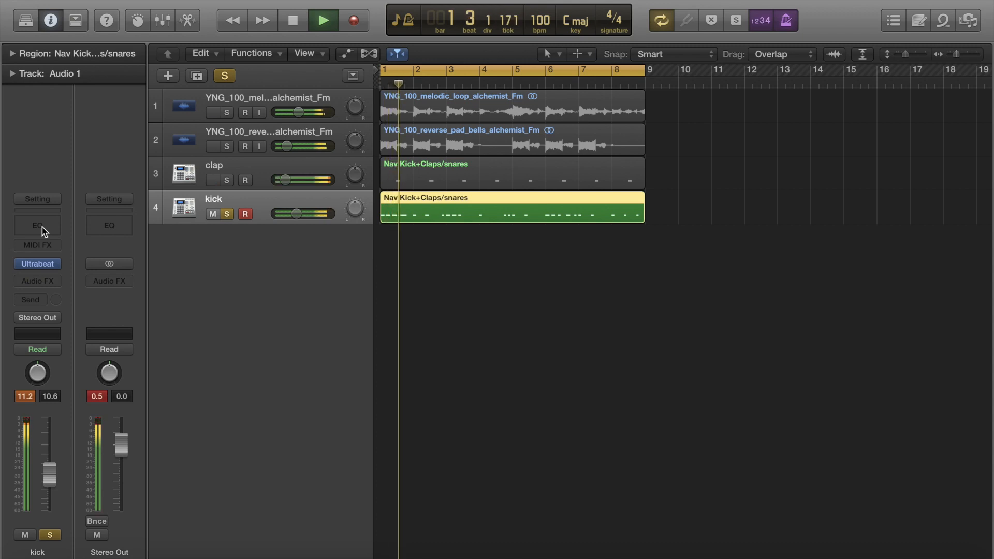
pyautogui.click(42, 227)
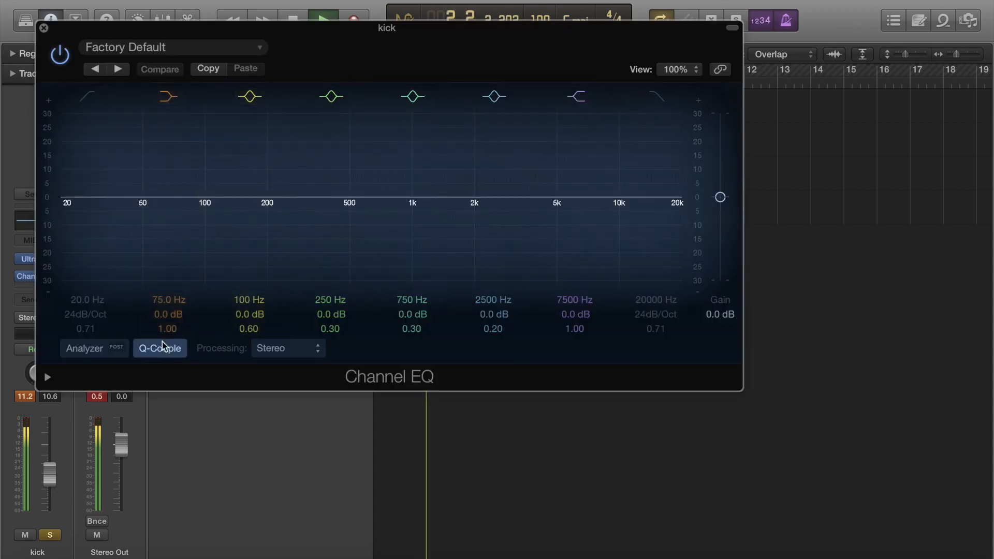
pyautogui.click(44, 28)
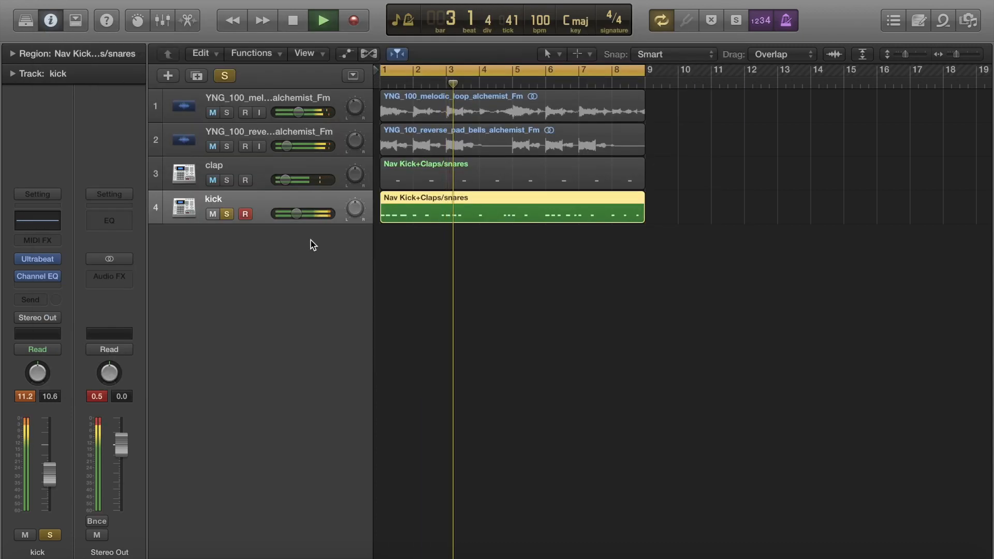
pyautogui.click(58, 280)
pyautogui.click(59, 279)
pyautogui.press('space')
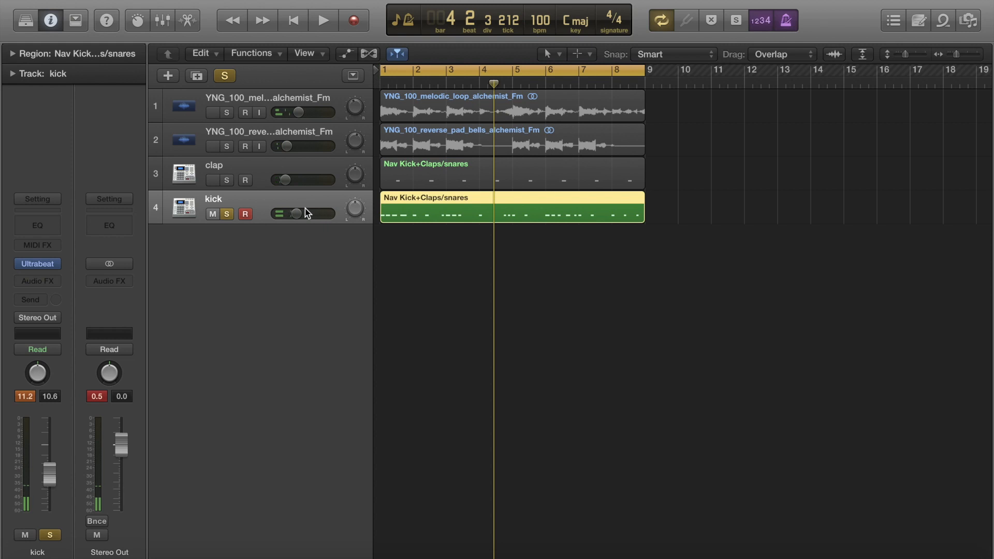
# Step: Insert a Channel EQ on the soloed kick track and turn on its Analyzer during playback
pyautogui.press('space')
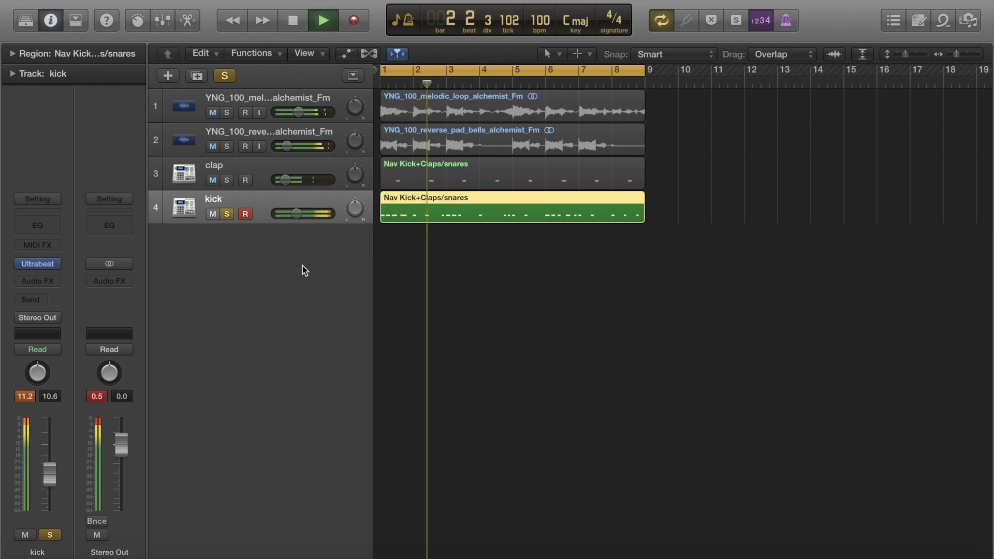
pyautogui.press('space')
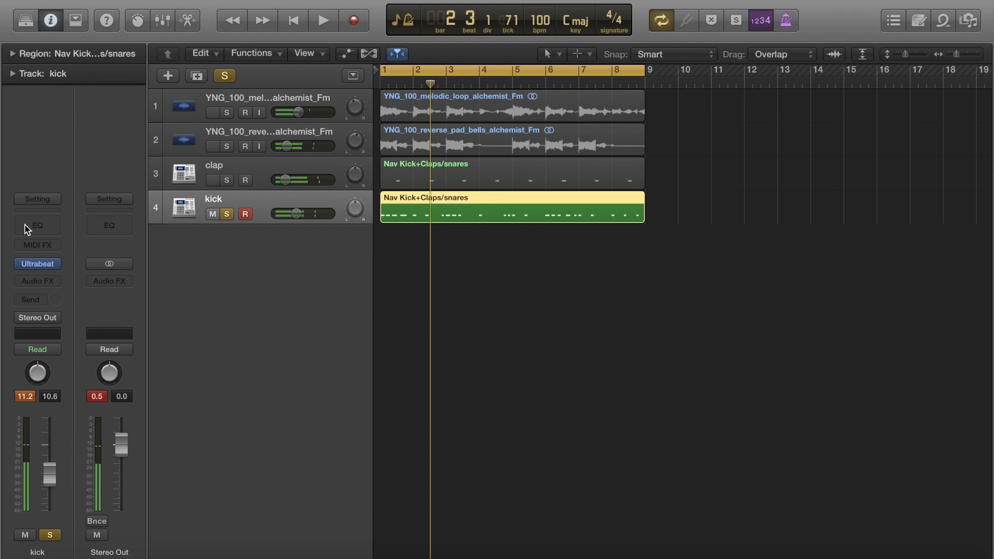
pyautogui.click(44, 228)
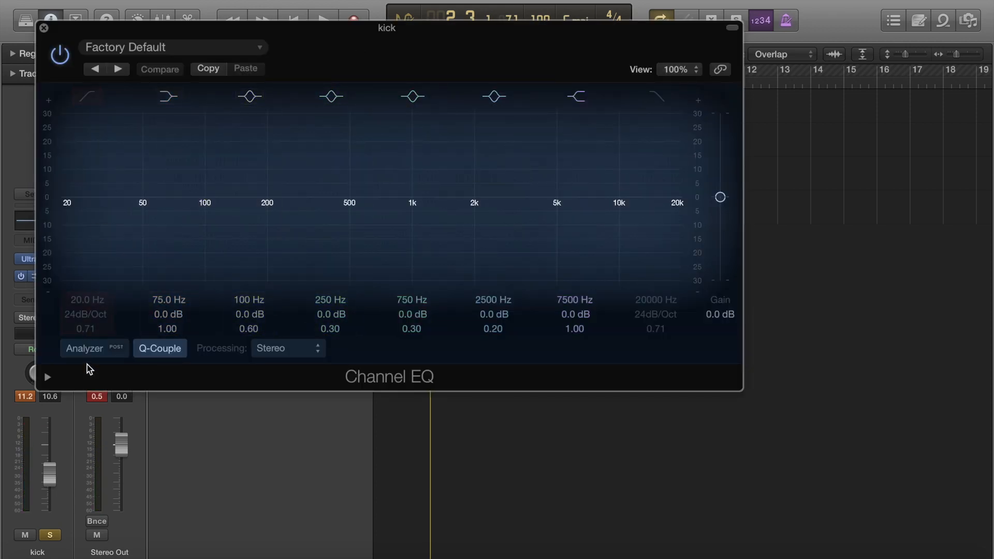
pyautogui.click(82, 351)
pyautogui.press('space')
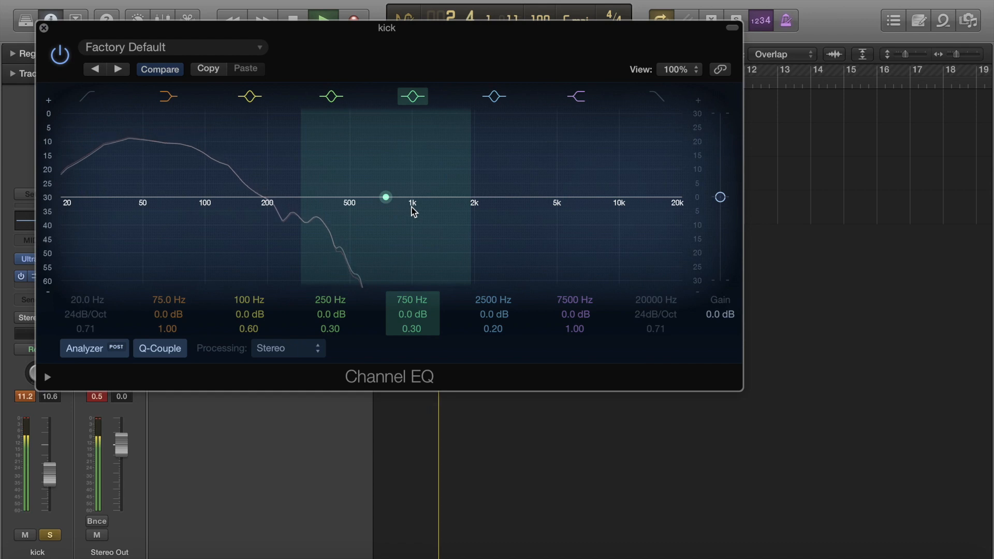
# Step: Enable the kick EQ's high cut at 205 Hz with 48 dB/Oct and its low cut at 38.5 Hz with 24 dB/Oct
pyautogui.click(657, 97)
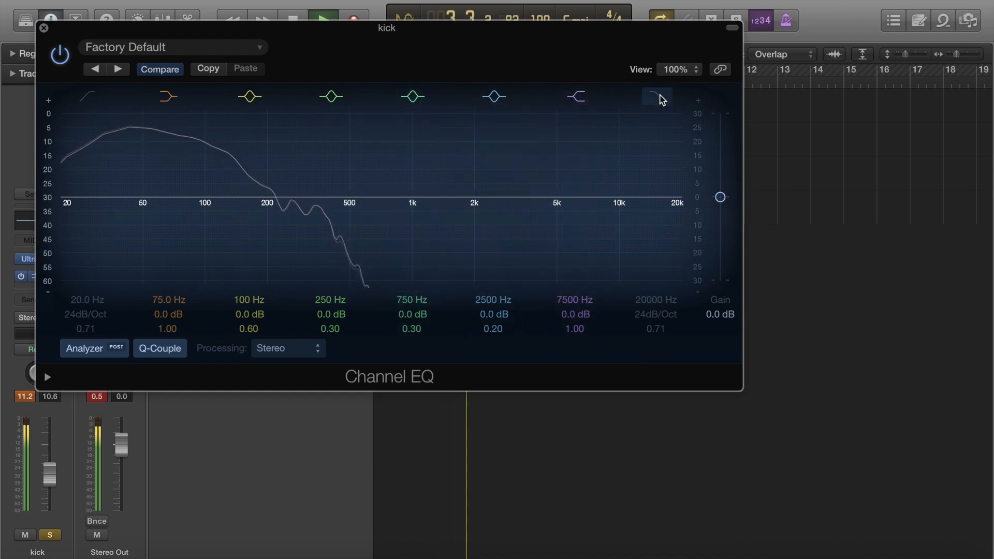
pyautogui.moveTo(681, 207); pyautogui.dragTo(236, 211)
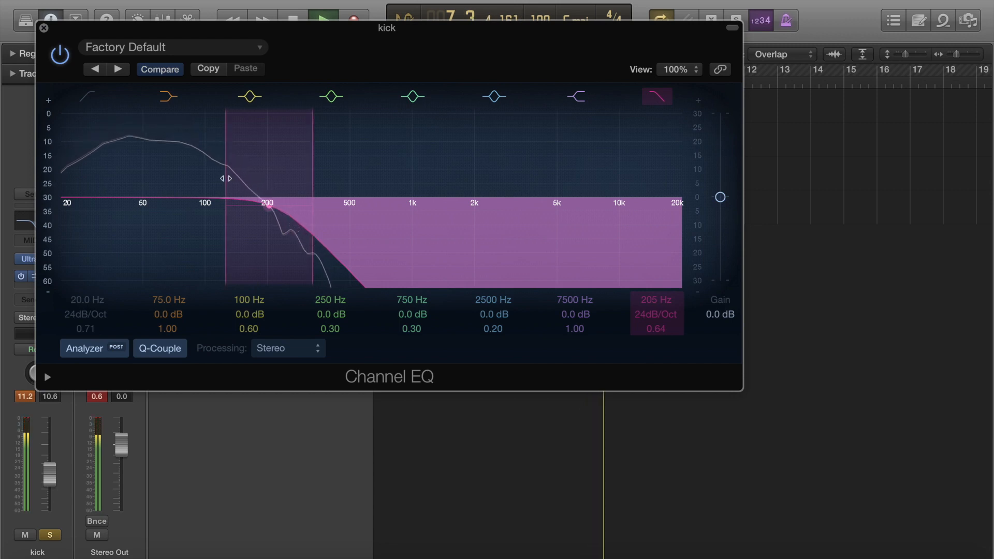
pyautogui.moveTo(233, 178); pyautogui.dragTo(271, 184)
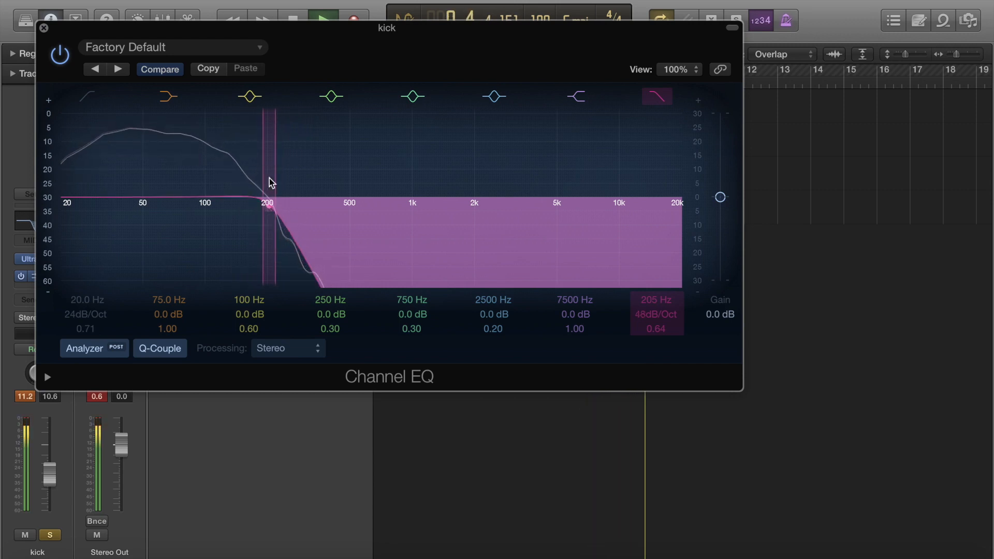
pyautogui.click(88, 97)
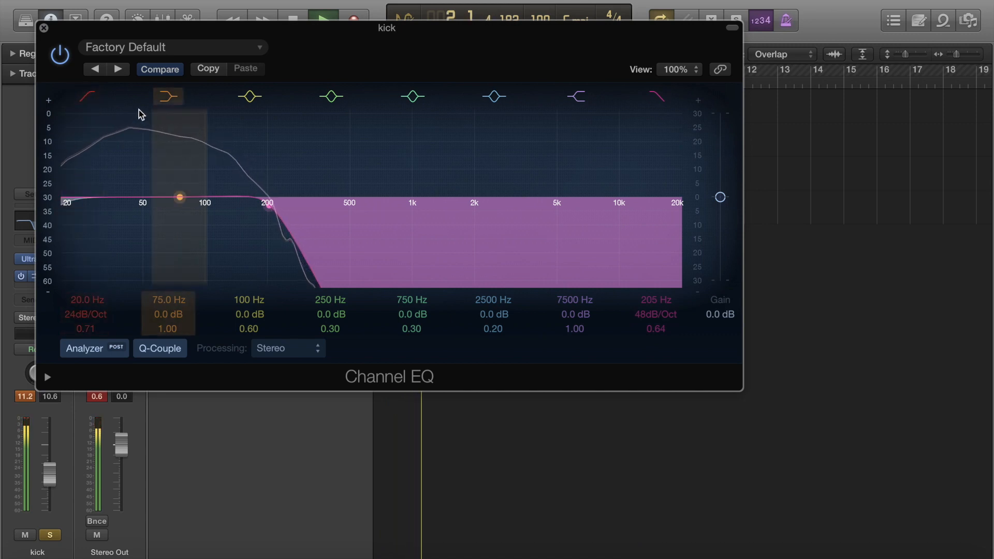
pyautogui.moveTo(66, 202); pyautogui.dragTo(127, 211)
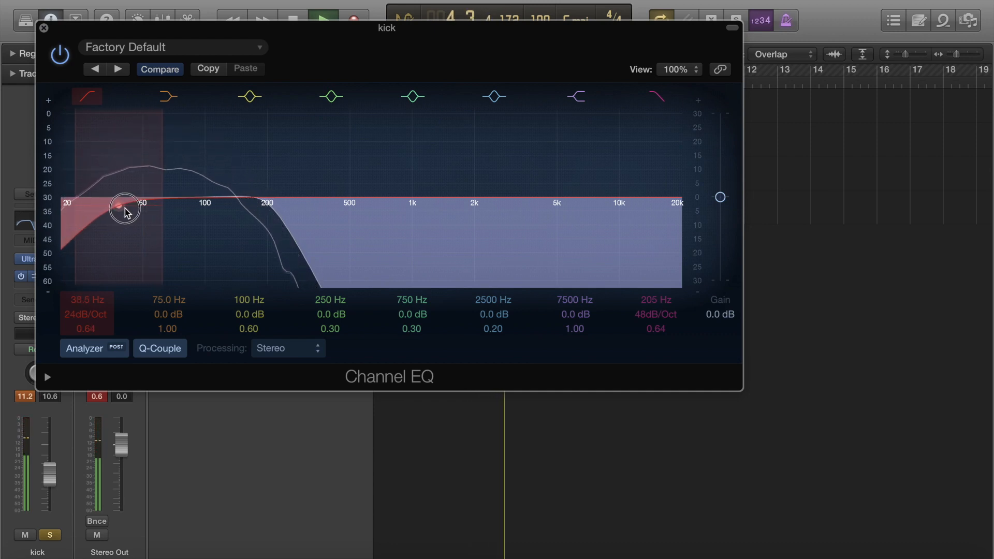
# Step: Set the kick EQ's low shelf to -1.5 dB at 79 Hz and its 100 Hz band to -0.5 dB
pyautogui.moveTo(179, 196); pyautogui.dragTo(186, 200)
pyautogui.moveTo(218, 169); pyautogui.dragTo(217, 171)
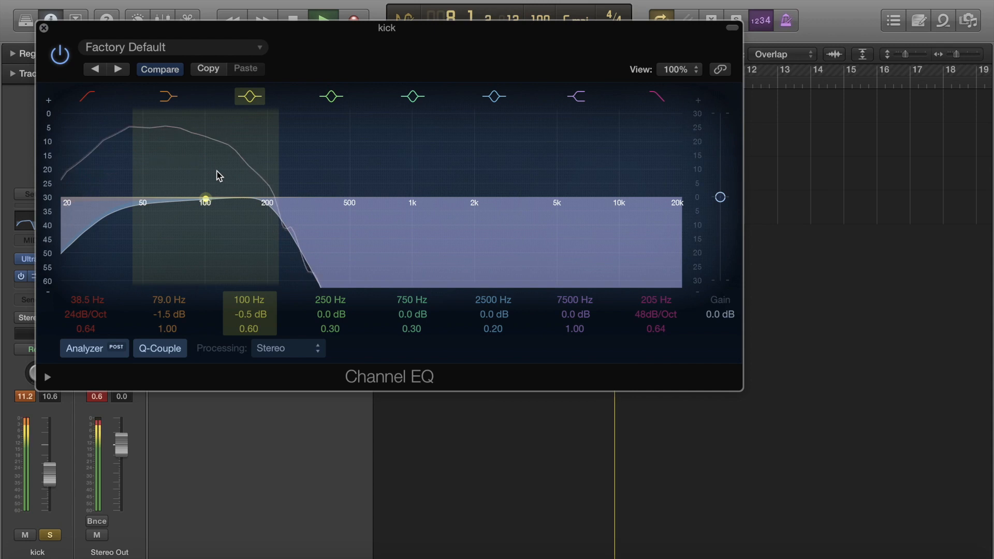
# Step: Lower the kick EQ's 100 Hz band to -1.0 dB, compare the sound with the EQ bypassed, and close the EQ
pyautogui.moveTo(204, 196); pyautogui.dragTo(206, 203)
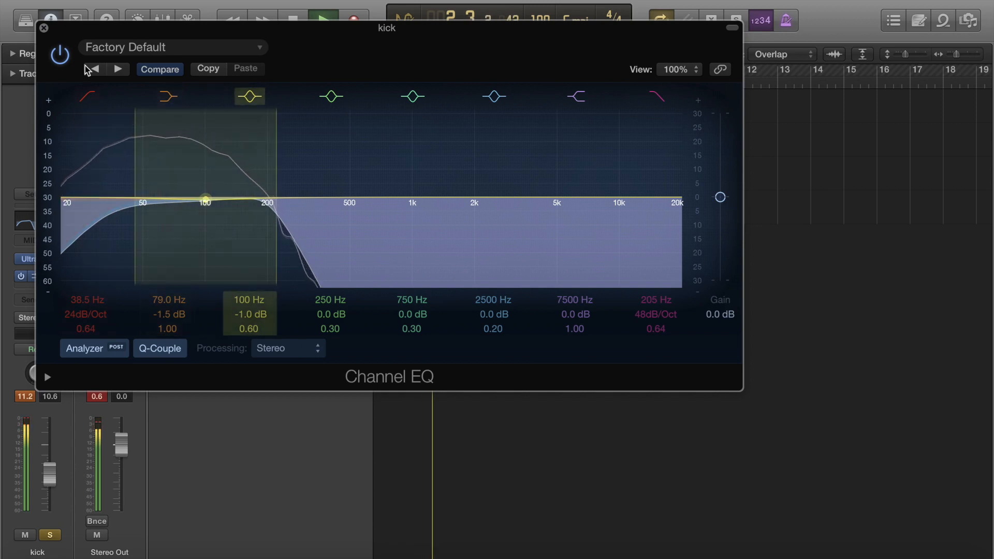
pyautogui.click(61, 56)
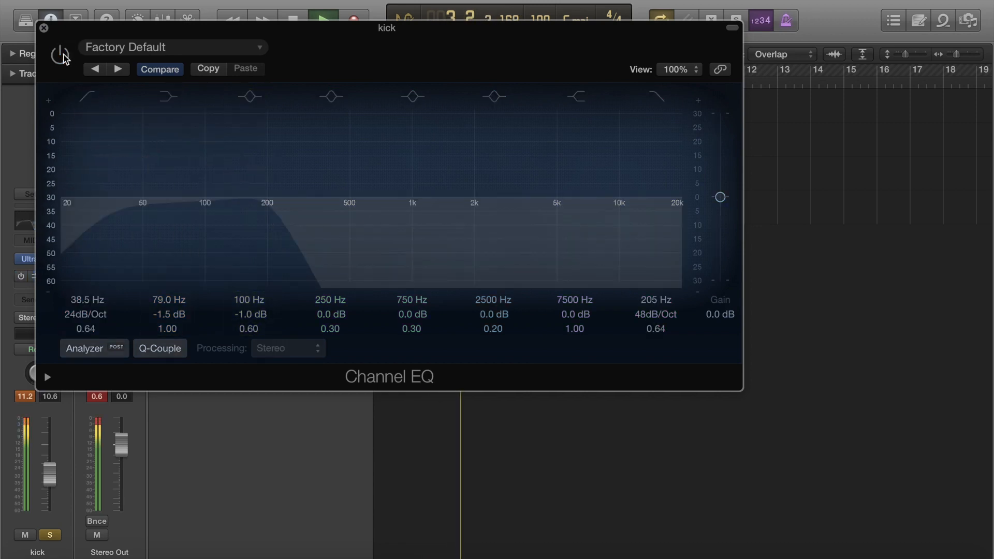
pyautogui.click(62, 55)
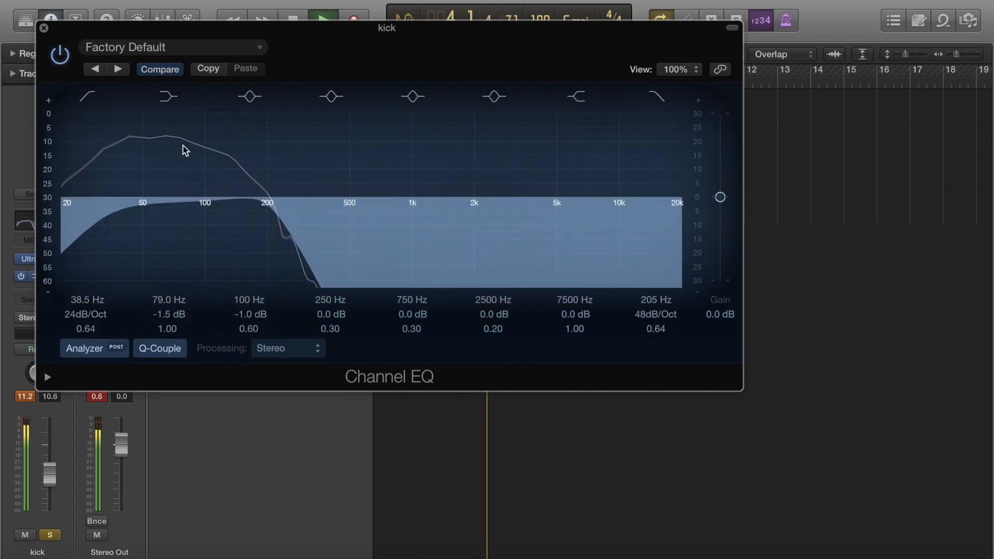
pyautogui.click(44, 29)
# Step: Unsolo the kick, play the full beat from the start, and set the kick track's volume to -11.6 dB
pyautogui.press('space')
pyautogui.click(226, 214)
pyautogui.press('space')
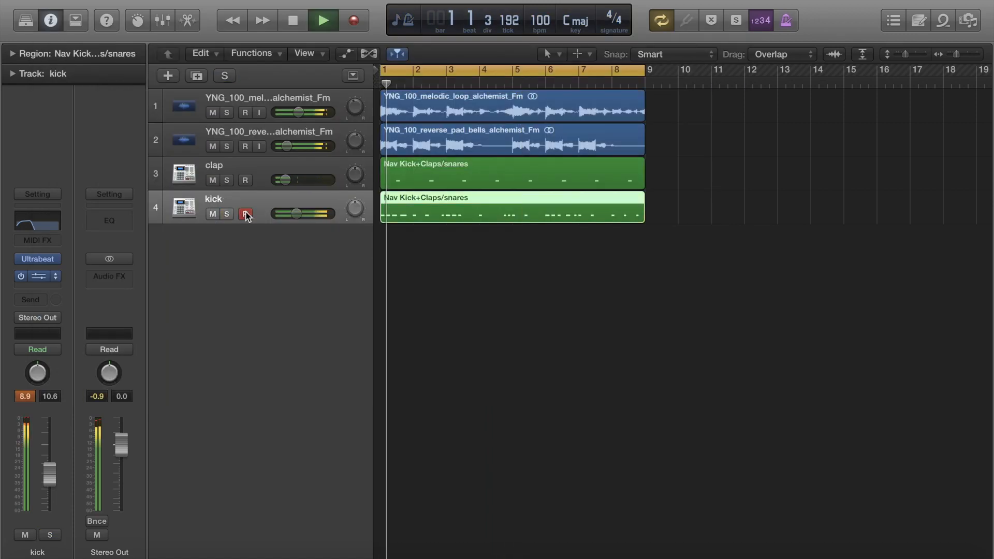
pyautogui.click(282, 216)
pyautogui.moveTo(282, 216); pyautogui.dragTo(280, 216)
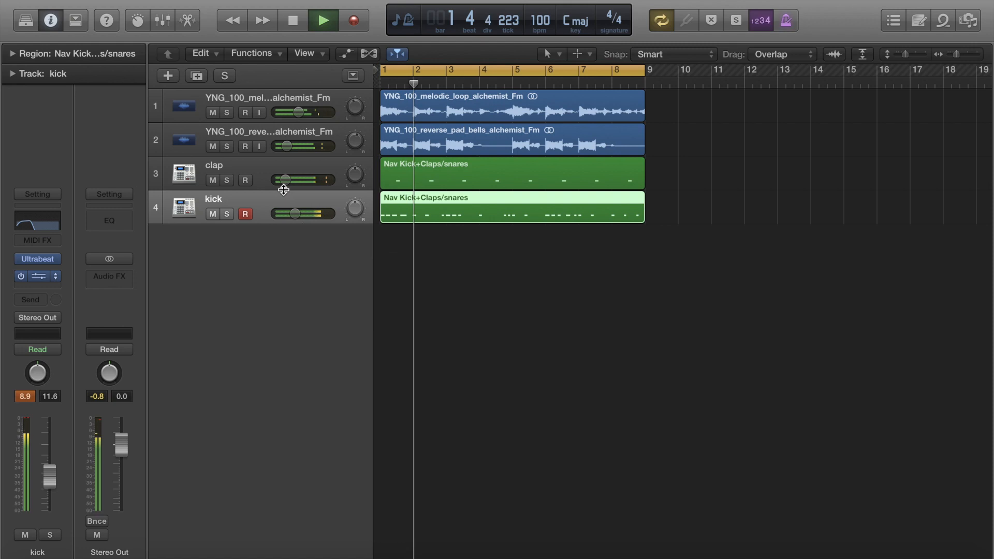
# Step: Add an Ultrabeat software instrument track and load the Nav Hats kit from the Library
pyautogui.click(168, 75)
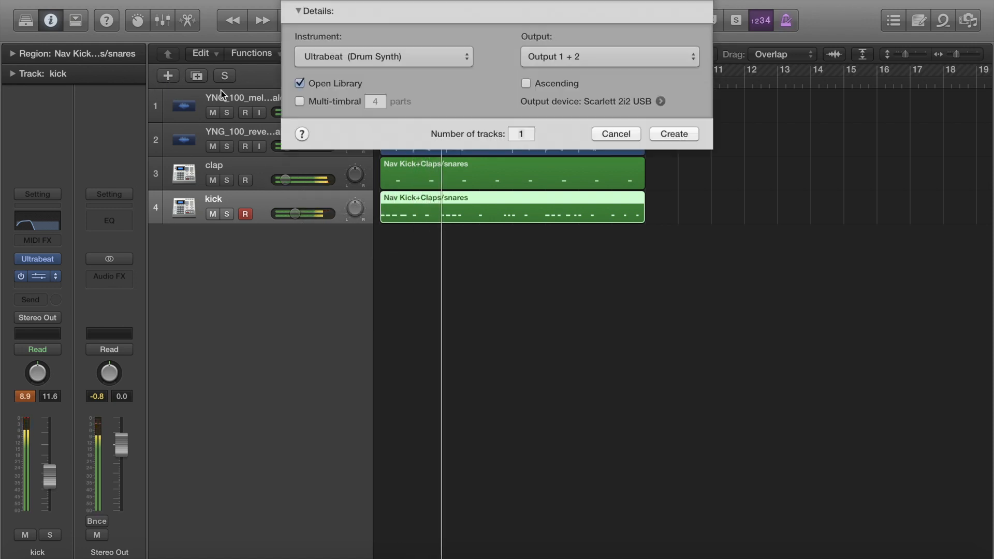
pyautogui.click(658, 211)
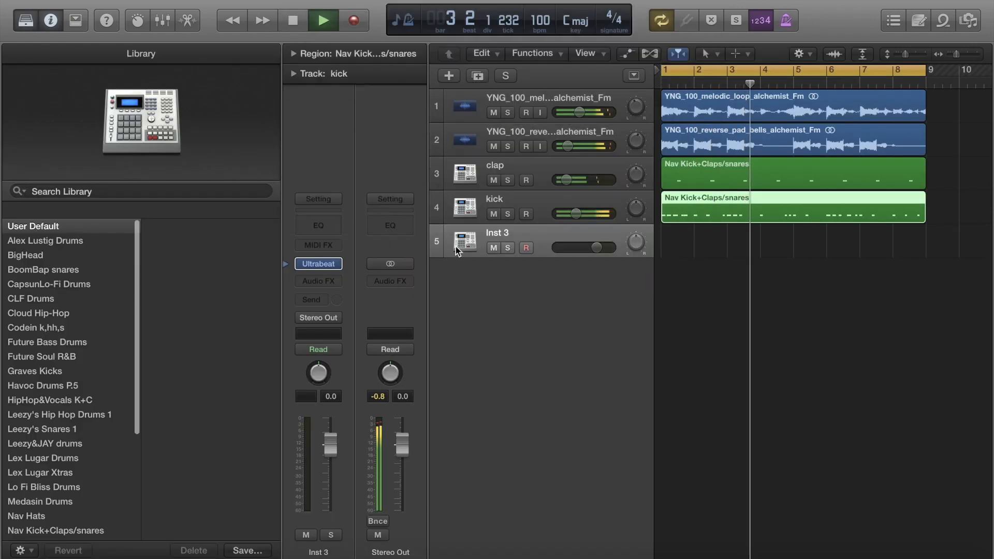
pyautogui.scroll(-5, 46, 290)
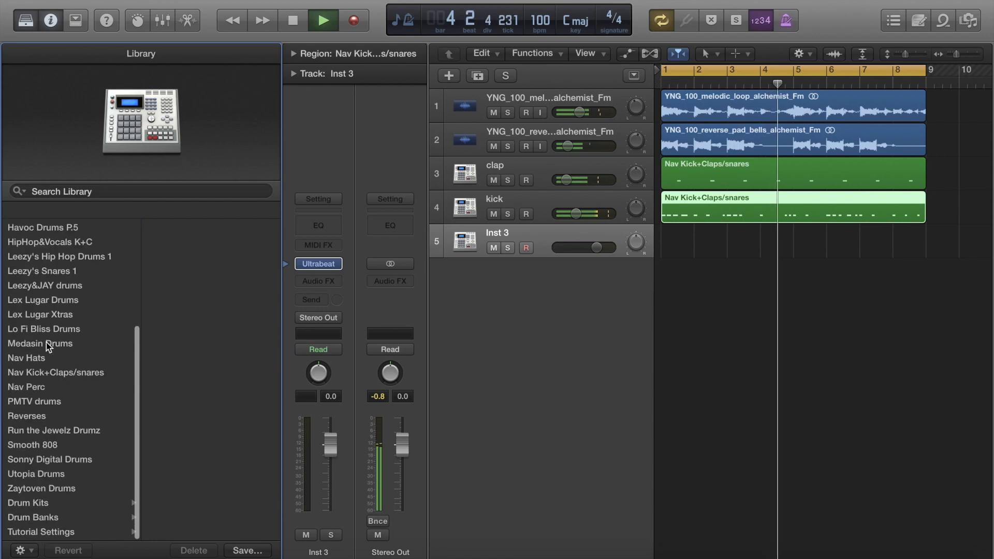
pyautogui.click(33, 363)
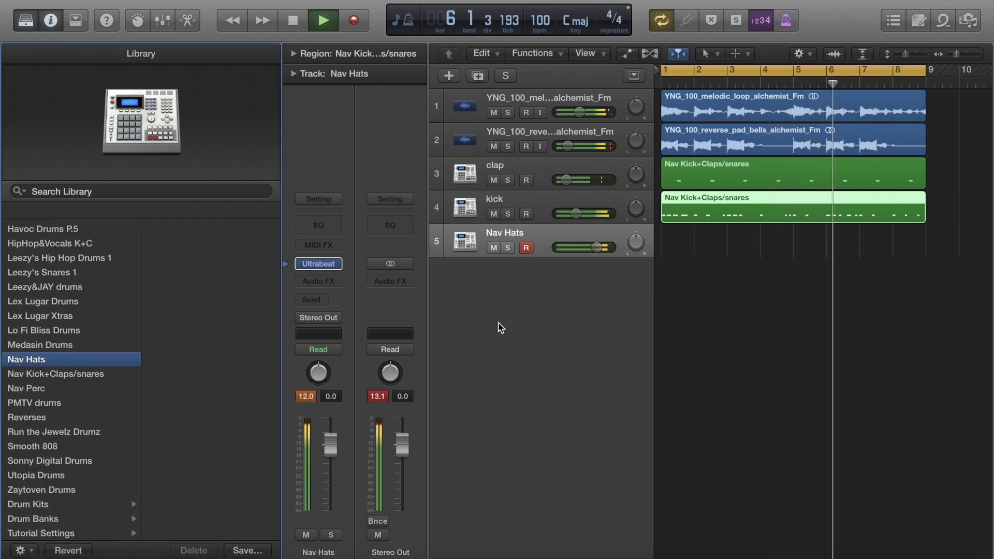
# Step: Set the Nav Hats track's volume to -22.0 dB, stop playback, and hide the Library
pyautogui.moveTo(583, 254); pyautogui.dragTo(506, 257)
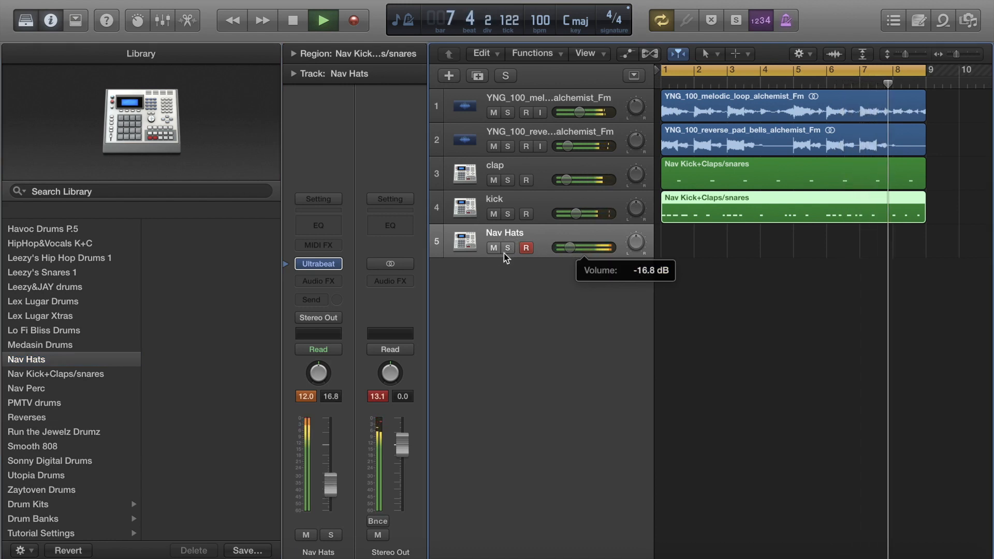
pyautogui.press('space')
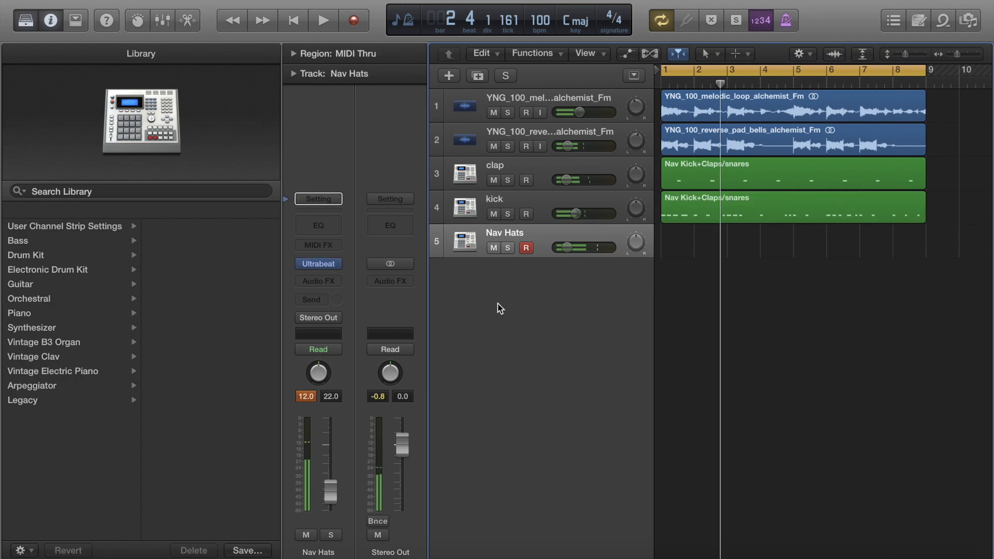
pyautogui.click(26, 23)
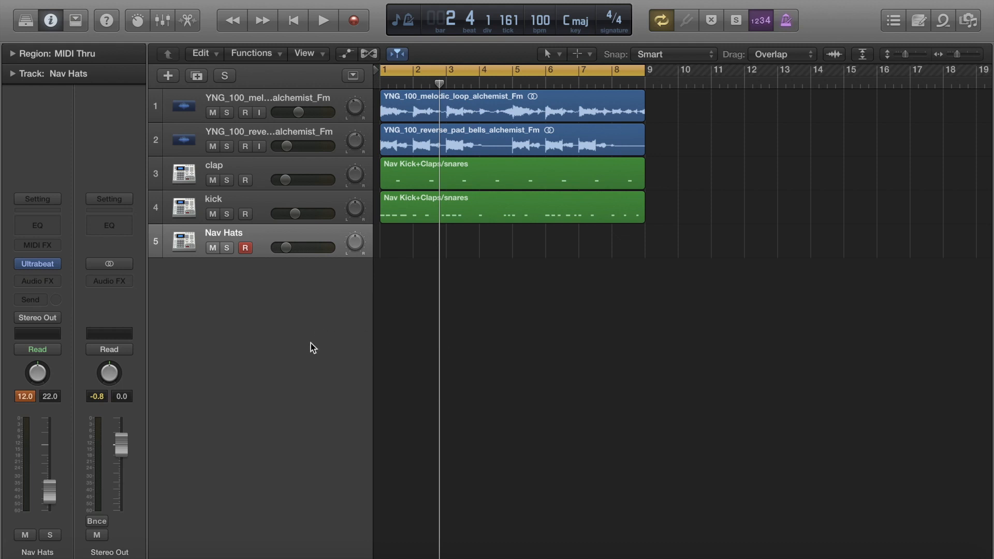
# Step: Open Note Repeat for the Nav Hats track and try out the 1/32 Note rate
pyautogui.hotkey('ctrl', 'n')
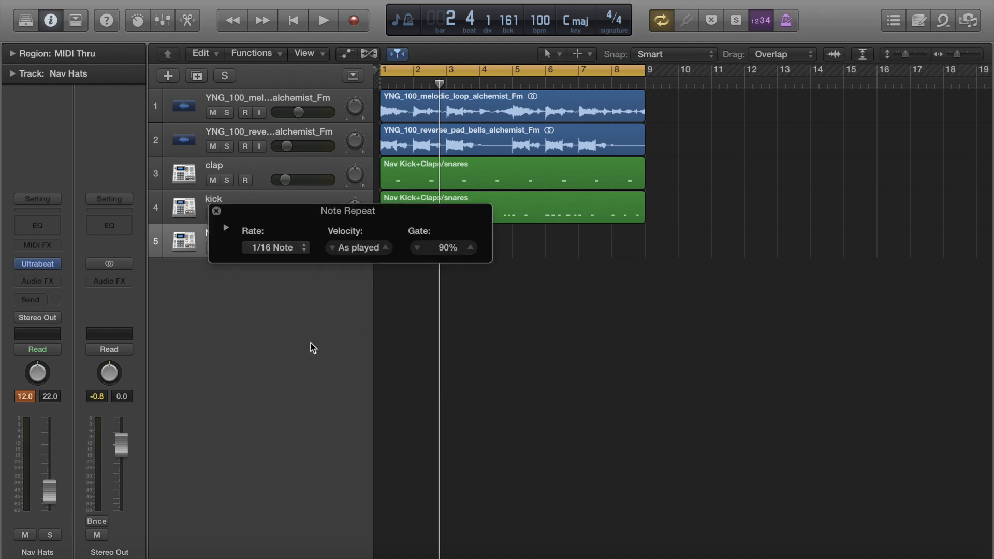
pyautogui.click(217, 211)
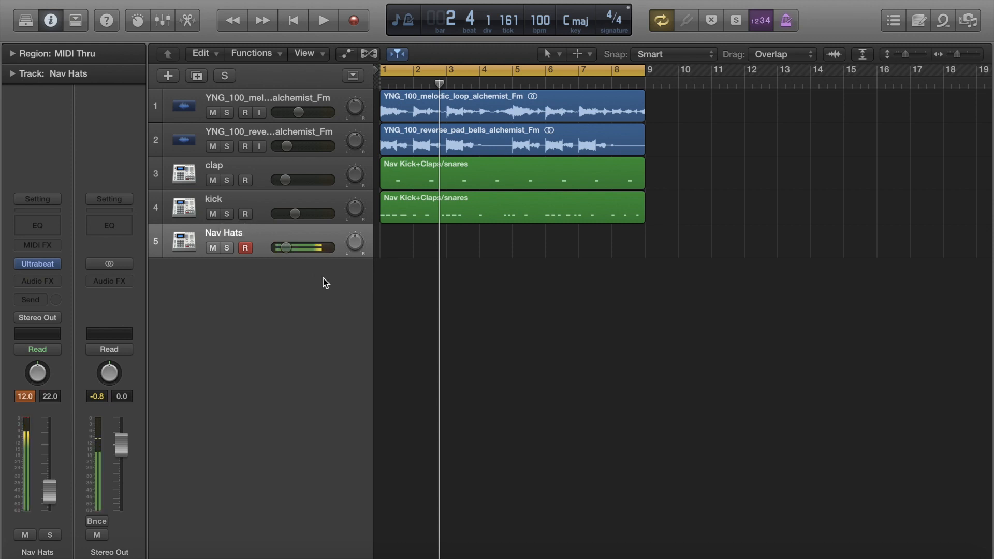
pyautogui.hotkey('ctrl', 'n')
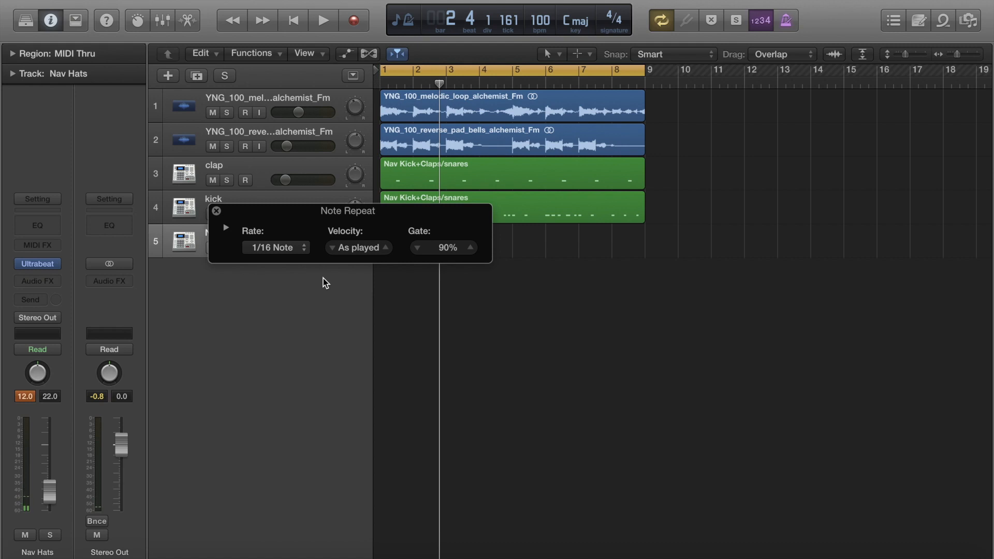
pyautogui.click(292, 249)
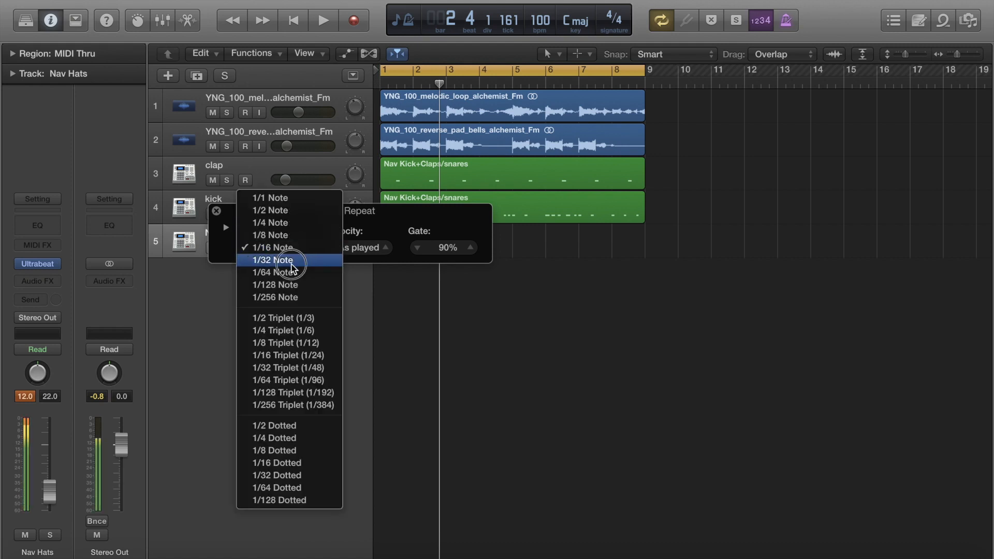
pyautogui.click(293, 260)
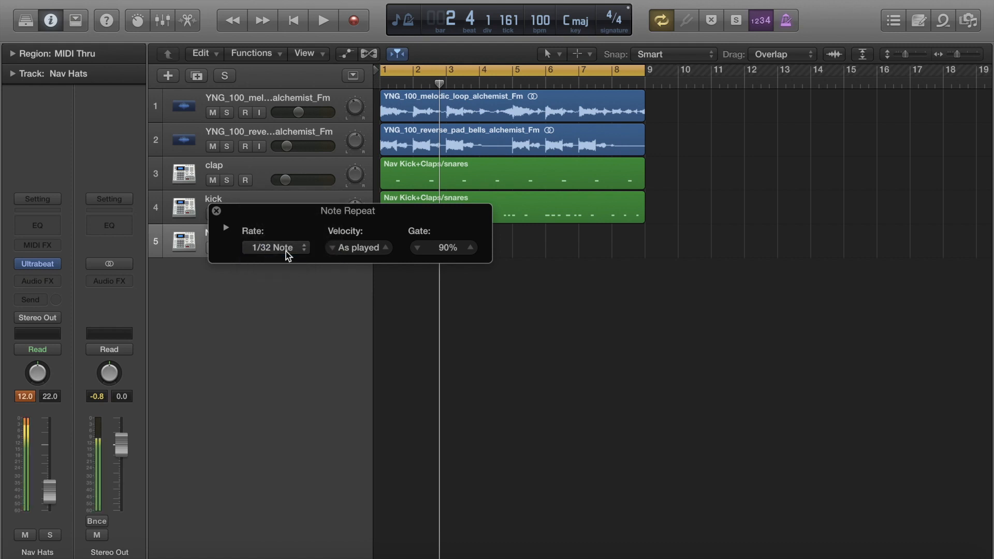
# Step: Set the Note Repeat rate to 1/8 Note, play the beat briefly, and close Note Repeat
pyautogui.click(286, 251)
pyautogui.click(287, 260)
pyautogui.click(287, 252)
pyautogui.click(287, 219)
pyautogui.press('space')
pyautogui.press('space')
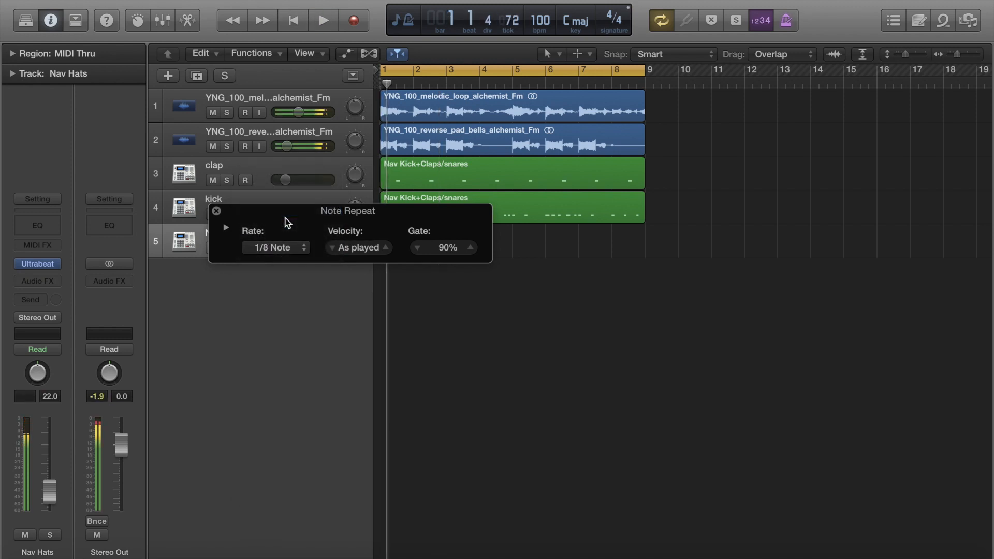
pyautogui.click(216, 211)
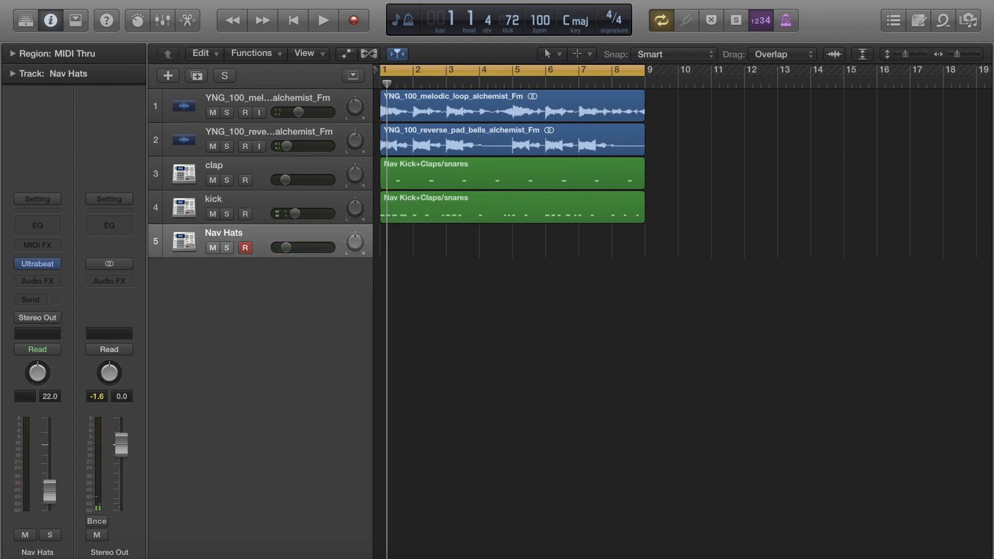
# Step: Search the Key Commands editor for "note repeat" to look up its shortcut
pyautogui.click(63, 0)
pyautogui.moveTo(87, 46)
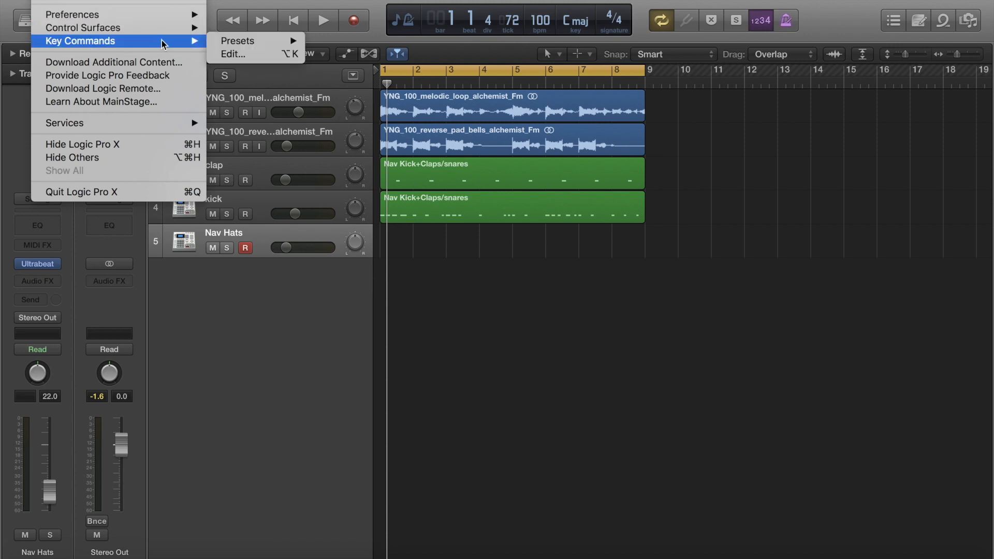
pyautogui.click(244, 53)
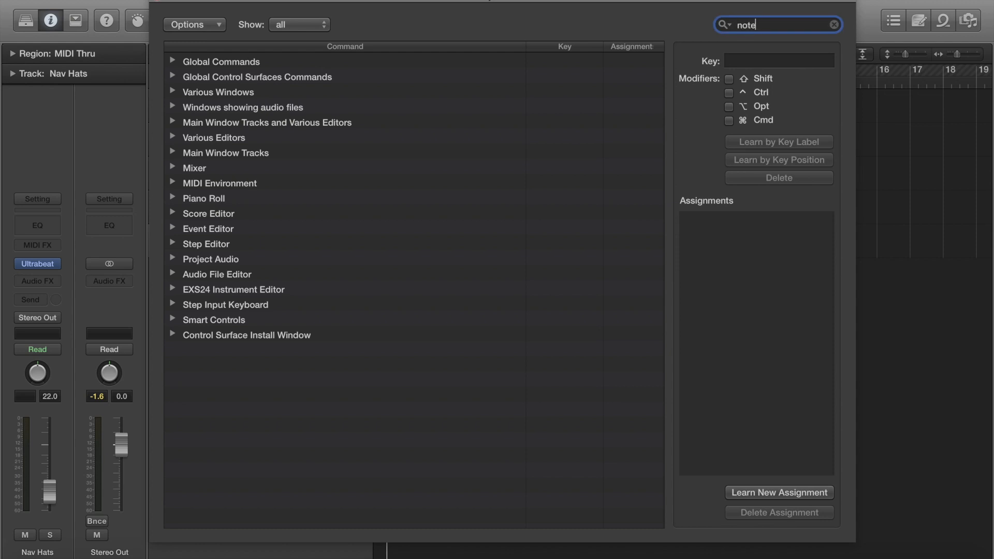
pyautogui.write('note repeat')
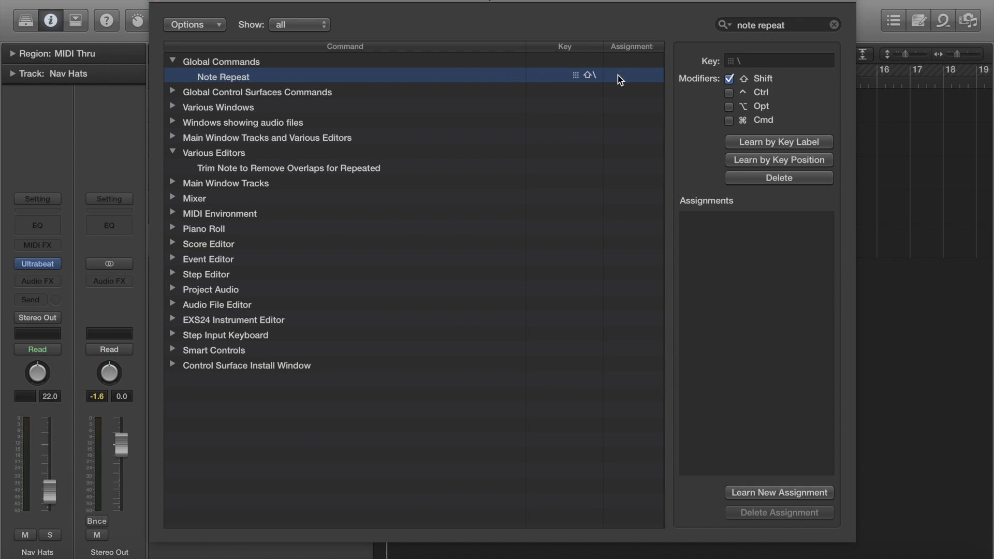
# Step: Try to assign Return to Note Repeat by key position, cancel replacing the existing command, and close the Key Commands editor
pyautogui.click(771, 160)
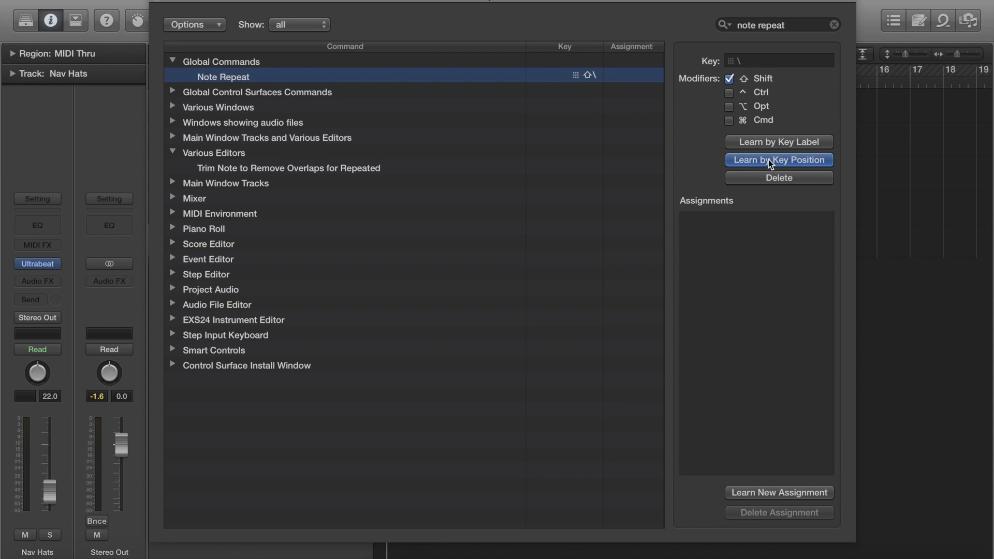
pyautogui.press('Return')
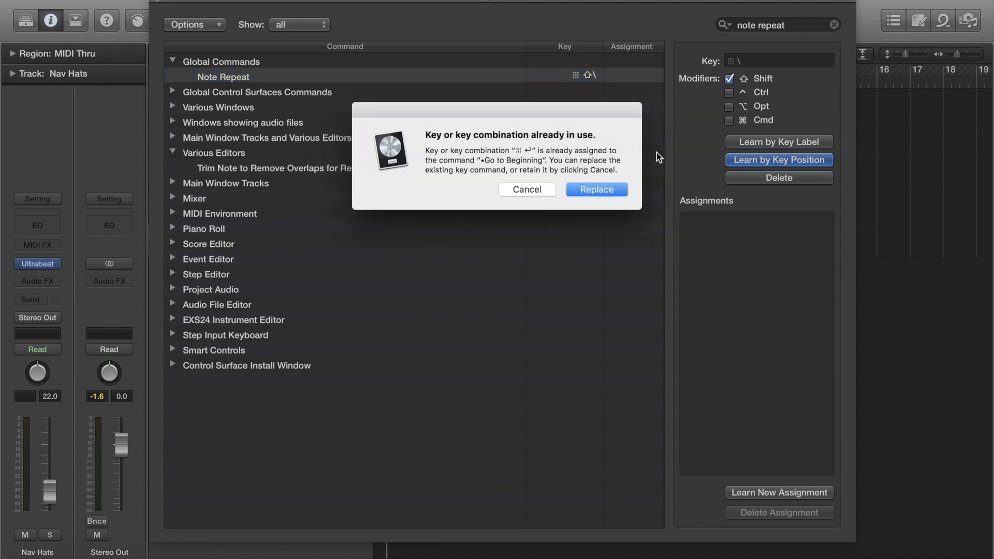
pyautogui.click(531, 193)
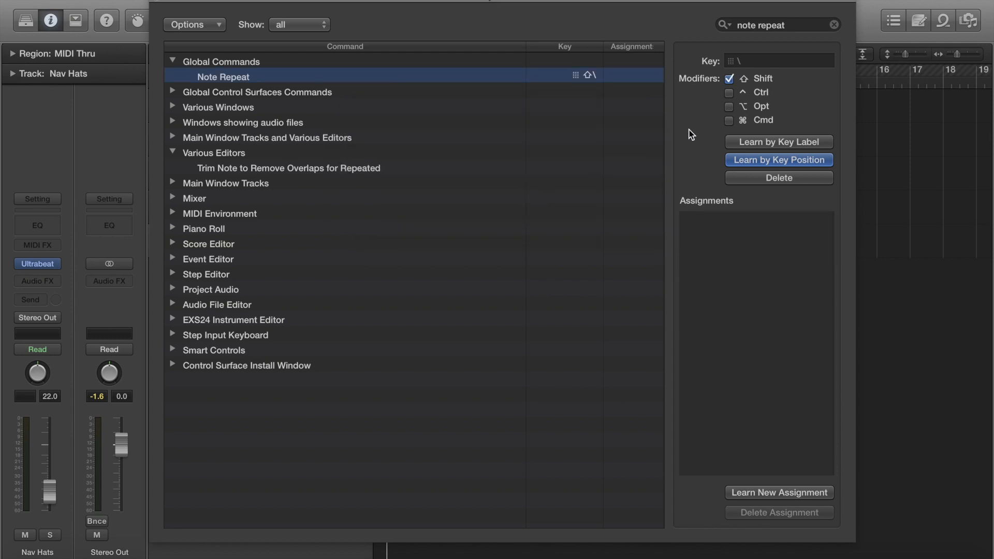
pyautogui.click(157, 3)
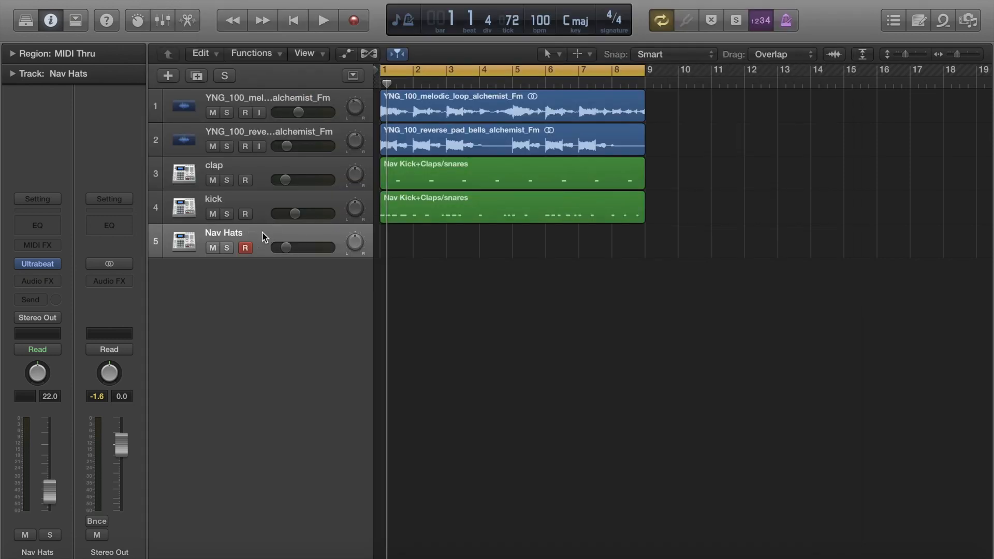
# Step: Record an eighth-note hi-hat pattern across bars 1 to 8 on the Nav Hats track with Note Repeat, and close Note Repeat
pyautogui.hotkey('shift', '\\')
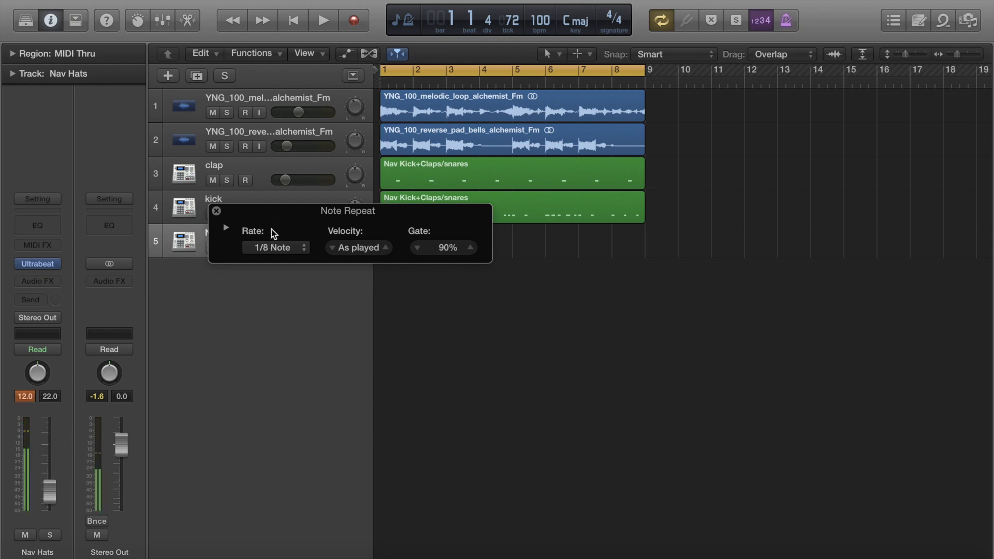
pyautogui.press('space')
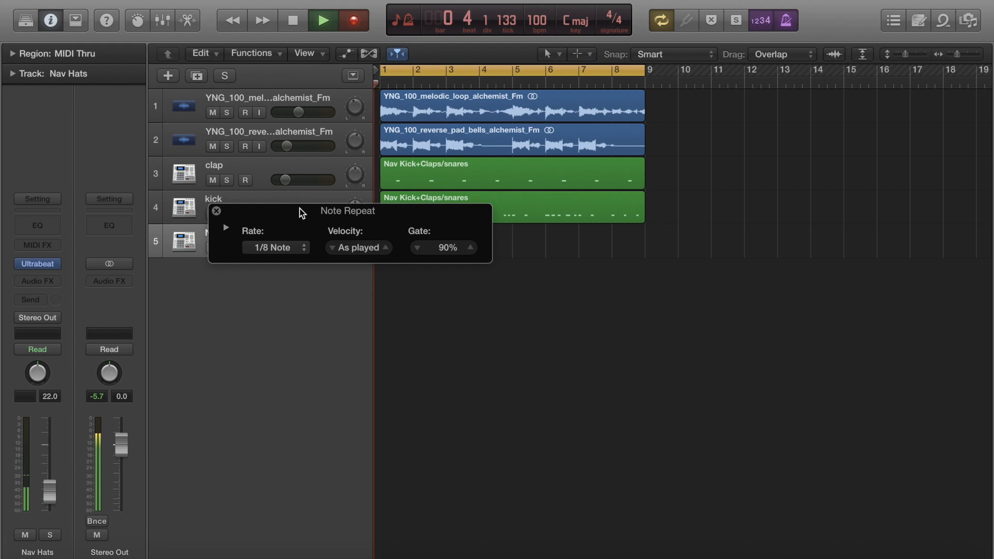
pyautogui.press('space')
pyautogui.moveTo(300, 212); pyautogui.dragTo(386, 389)
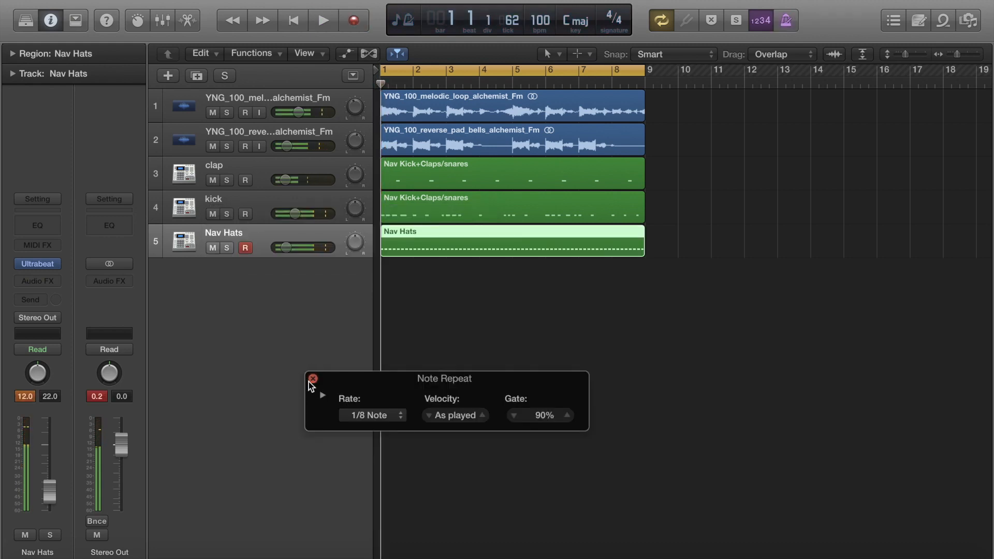
pyautogui.click(312, 379)
# Step: Duplicate the Nav Hats track, naming the original hh with its volume at -26.5 dB and the copy hh rolls
pyautogui.press('super+d')
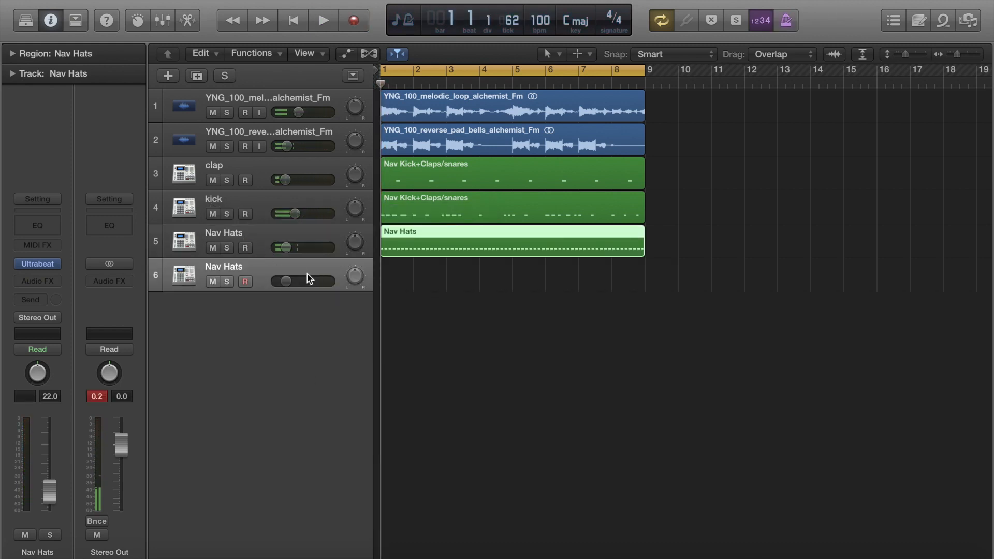
pyautogui.click(269, 288)
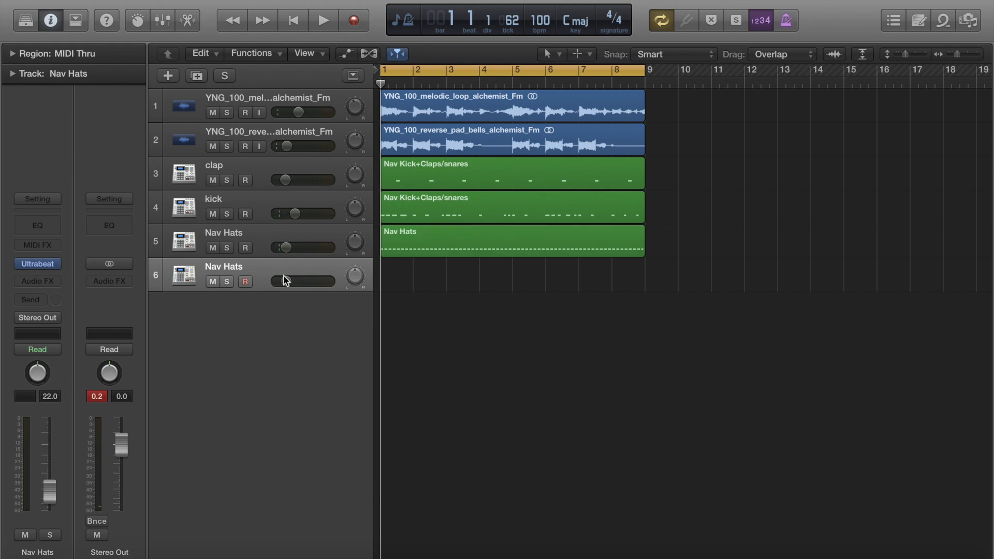
pyautogui.doubleClick(259, 241)
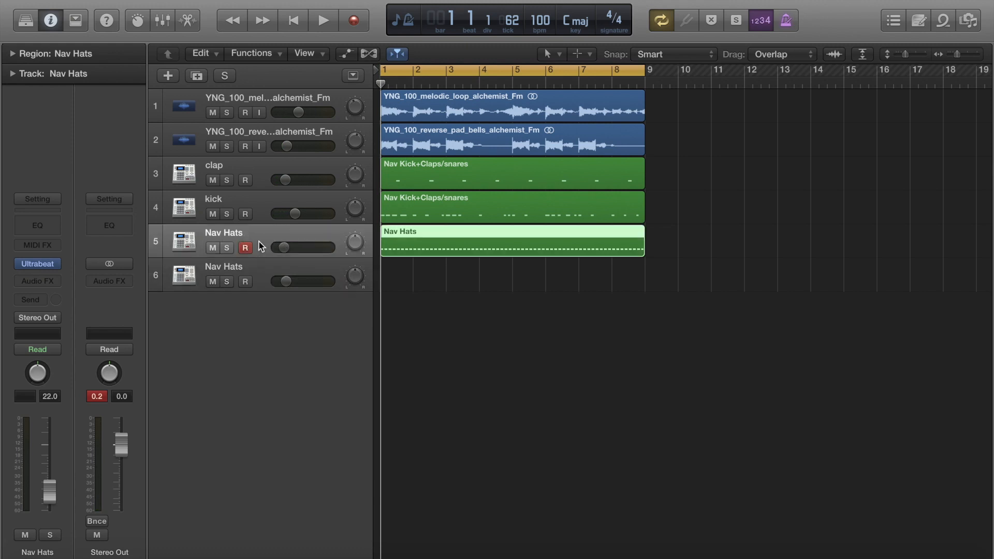
pyautogui.write('hh')
pyautogui.press('Return')
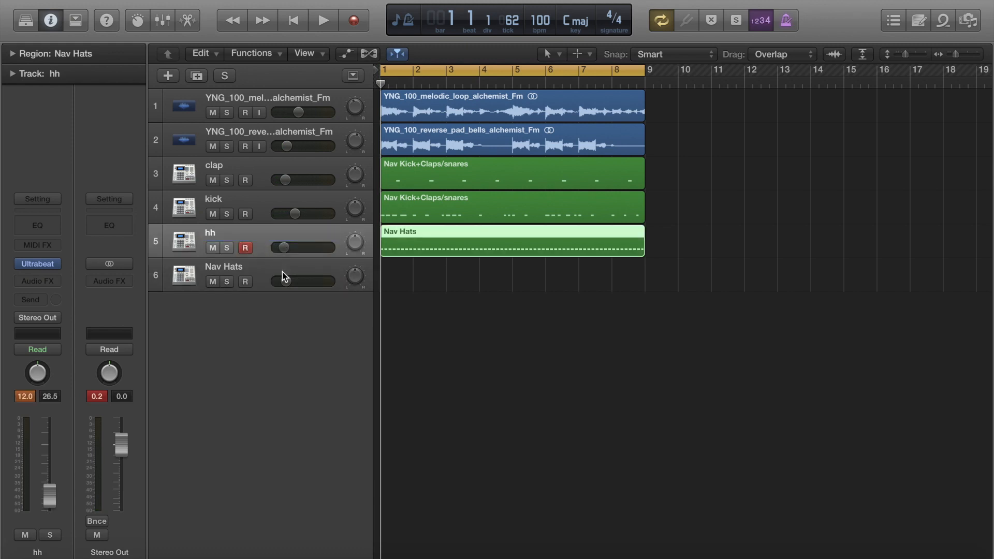
pyautogui.doubleClick(248, 279)
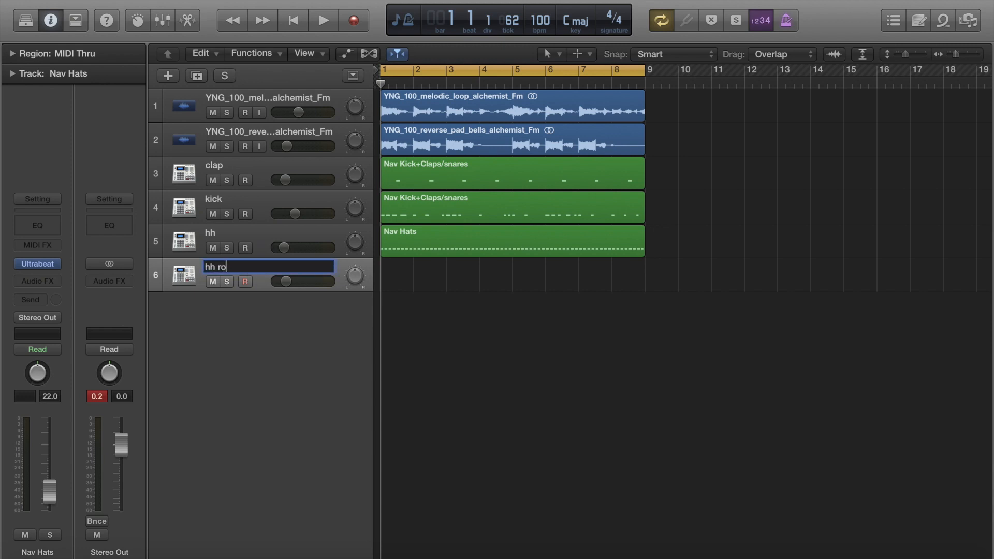
pyautogui.press('Return')
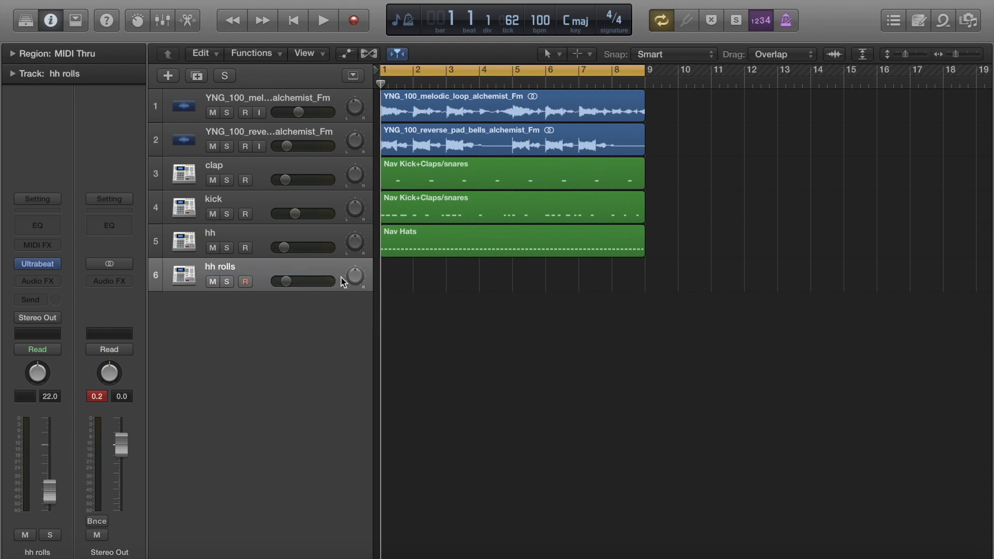
# Step: Try panning the hh and hh rolls tracks apart, and reset both pans to 0
pyautogui.click(356, 239)
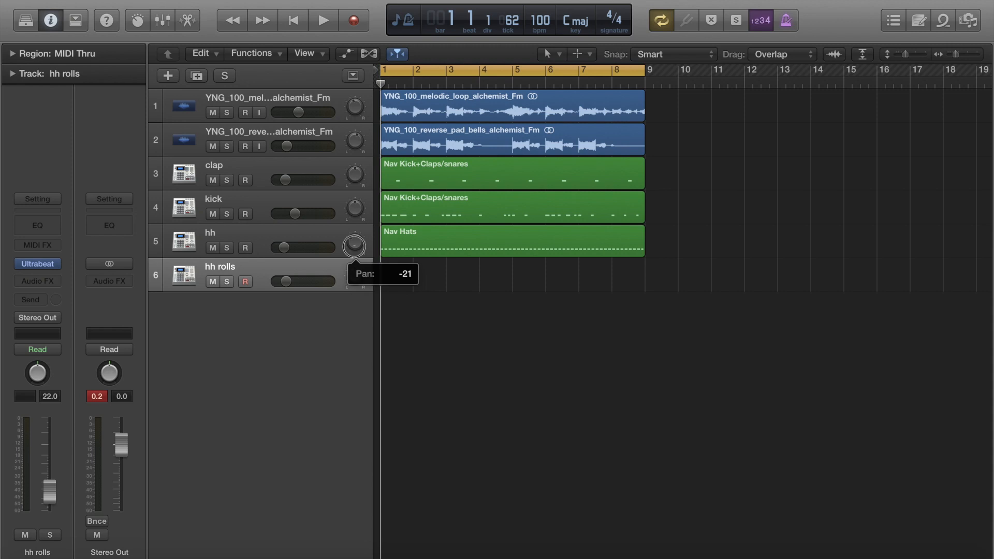
pyautogui.moveTo(355, 277); pyautogui.dragTo(355, 273)
pyautogui.doubleClick(354, 274)
pyautogui.write('0')
pyautogui.press('Return')
pyautogui.click(359, 232)
pyautogui.doubleClick(359, 232)
pyautogui.write('0')
pyautogui.press('Return')
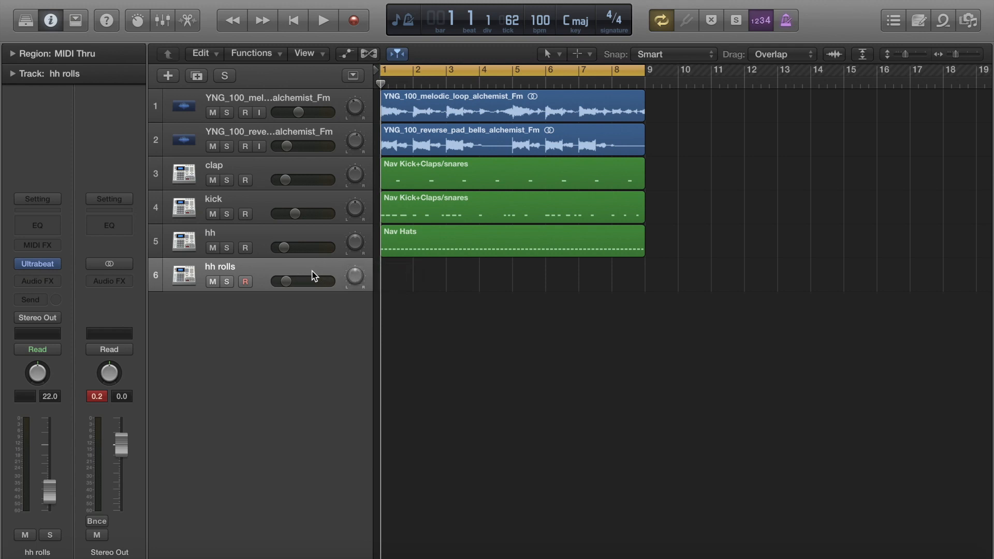
# Step: Record sixteenth-note hi-hat rolls in bars 1 and 2 on the hh rolls track with Note Repeat at 1/16 Note
pyautogui.press('n')
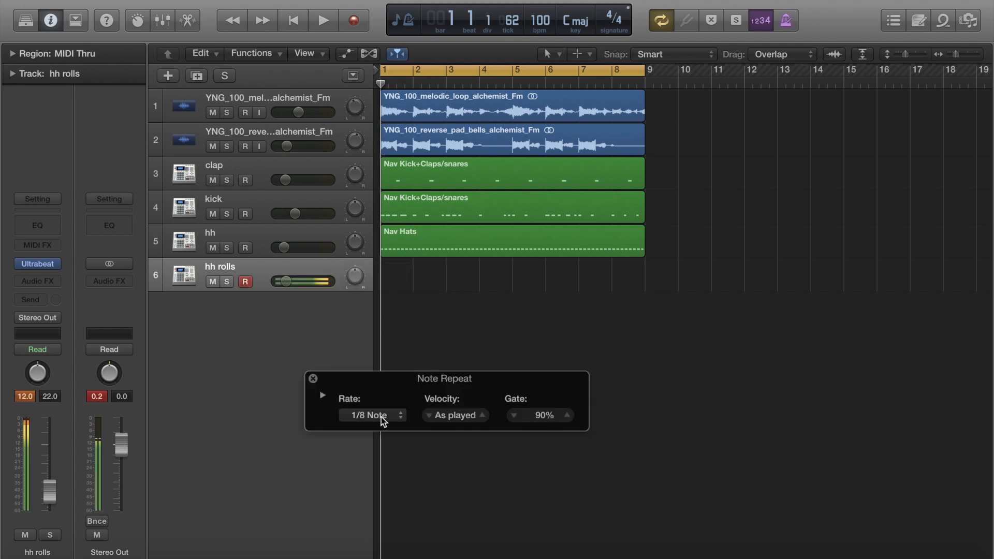
pyautogui.click(382, 415)
pyautogui.click(383, 428)
pyautogui.press('space')
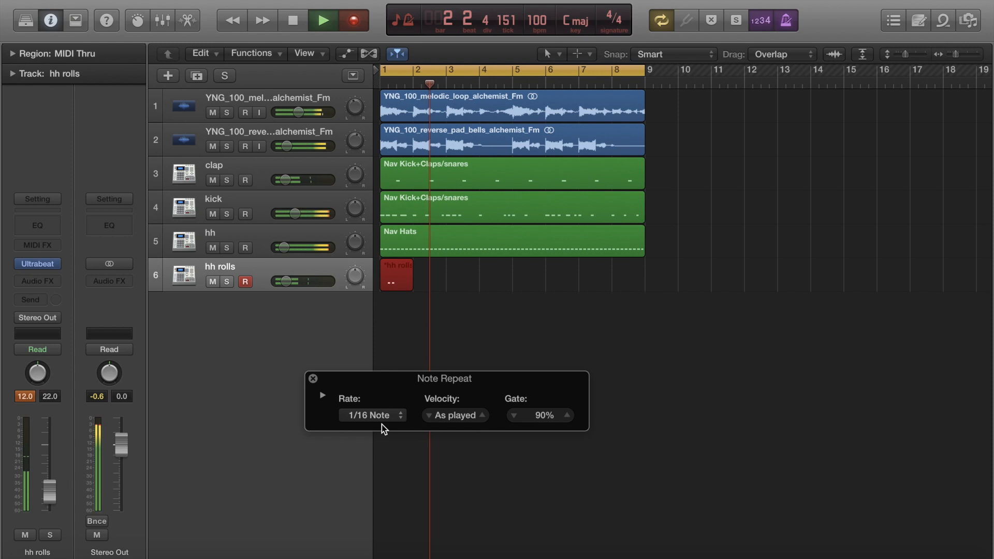
pyautogui.press('space')
# Step: Set the Note Repeat rate to 1/32 Note and record a hi-hat roll in bar 3 on the hh rolls track
pyautogui.click(377, 415)
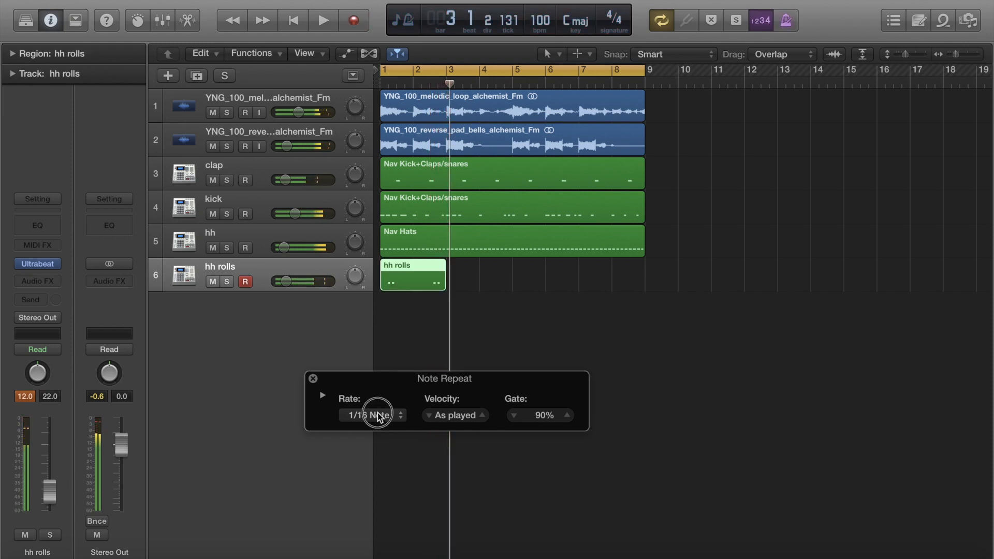
pyautogui.click(378, 427)
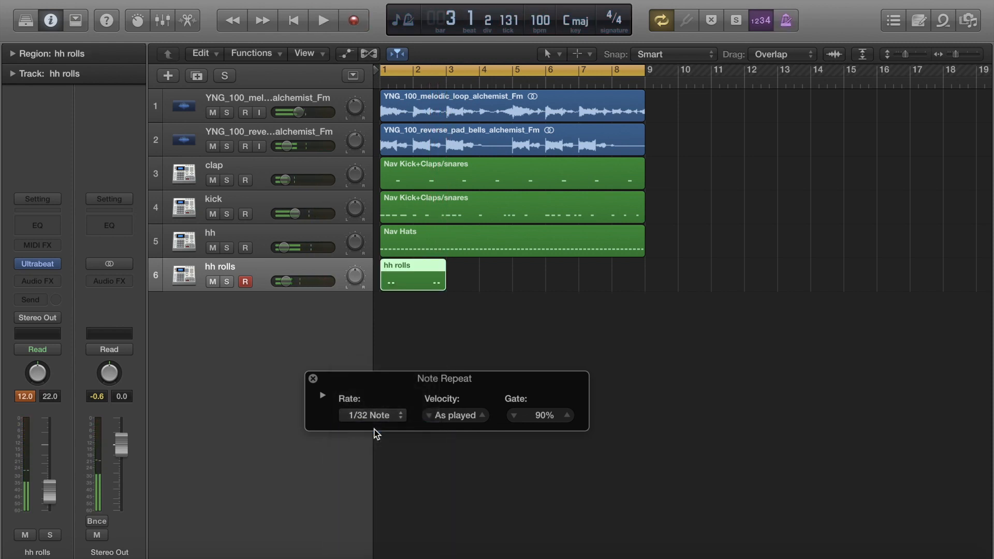
pyautogui.press('r')
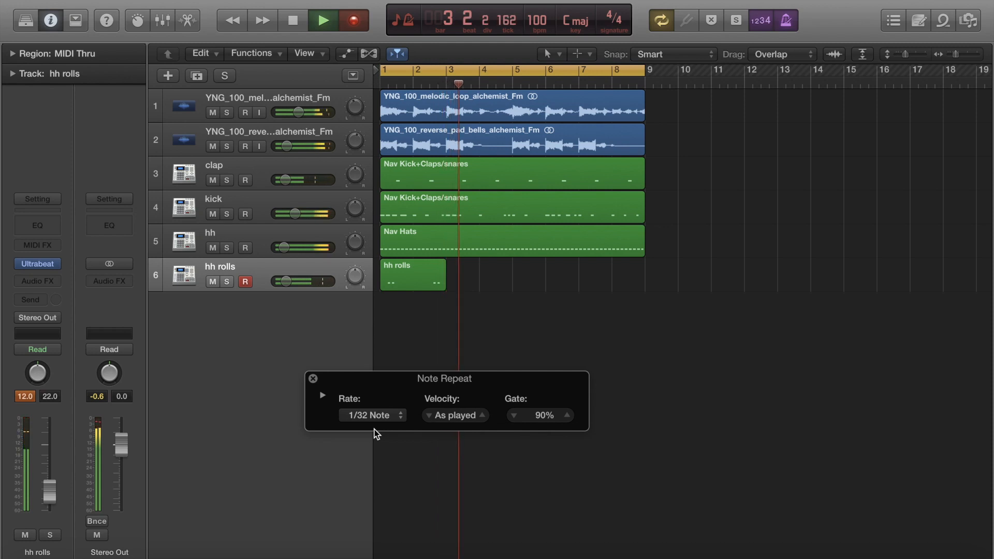
pyautogui.press('space')
# Step: Set the Note Repeat rate to 1/64 Note and record a hi-hat roll in bar 4 on the hh rolls track
pyautogui.click(371, 416)
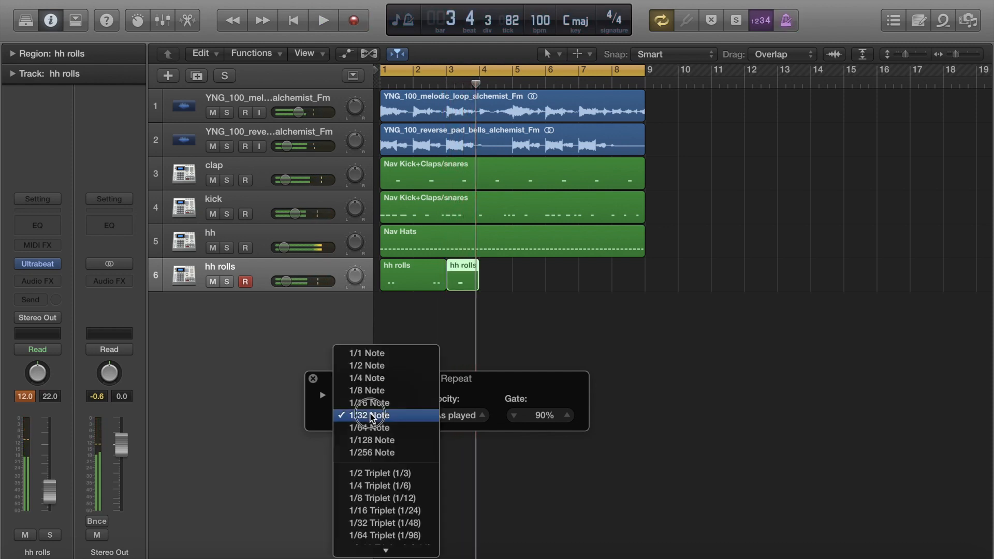
pyautogui.click(369, 427)
pyautogui.press('space')
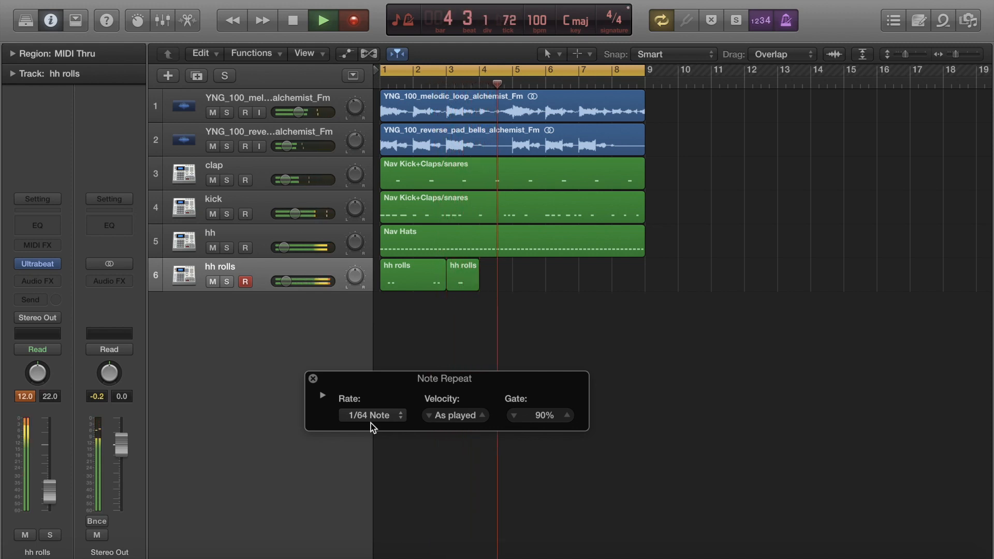
pyautogui.press('space')
# Step: Set the Note Repeat rate back to 1/16 Note and record hi-hat rolls in bars 6 and 7 on the hh rolls track
pyautogui.click(373, 422)
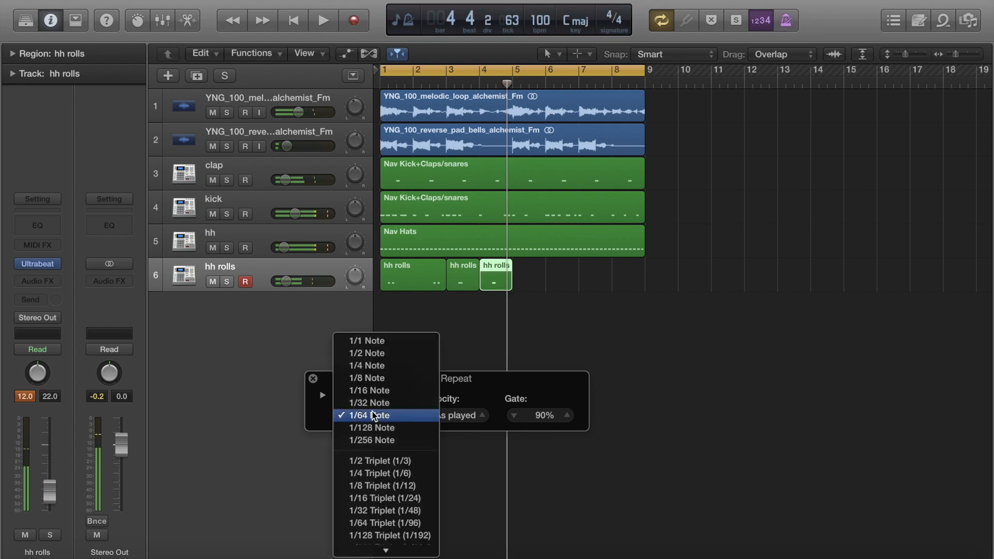
pyautogui.click(370, 387)
pyautogui.press('r')
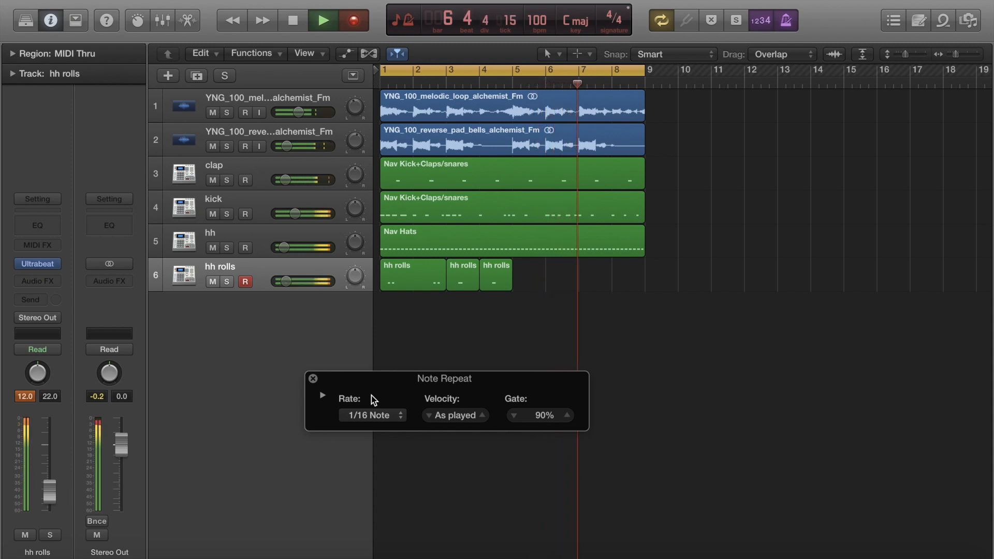
pyautogui.press('space')
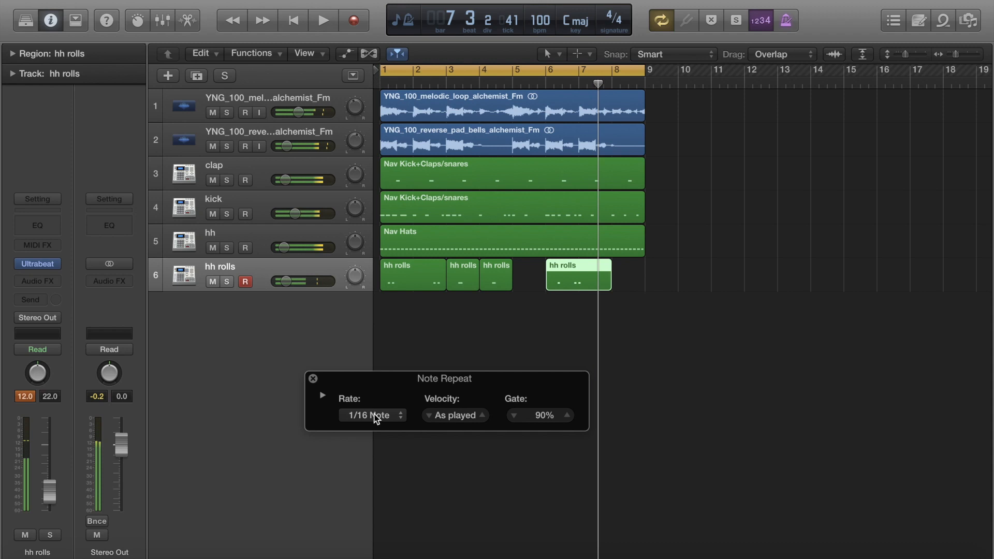
# Step: Start the cycle range at bar 5 and record 1/32 Note hi-hat rolls in bars 7 and 8 on the hh rolls track
pyautogui.click(374, 416)
pyautogui.click(370, 427)
pyautogui.moveTo(381, 76); pyautogui.dragTo(510, 95)
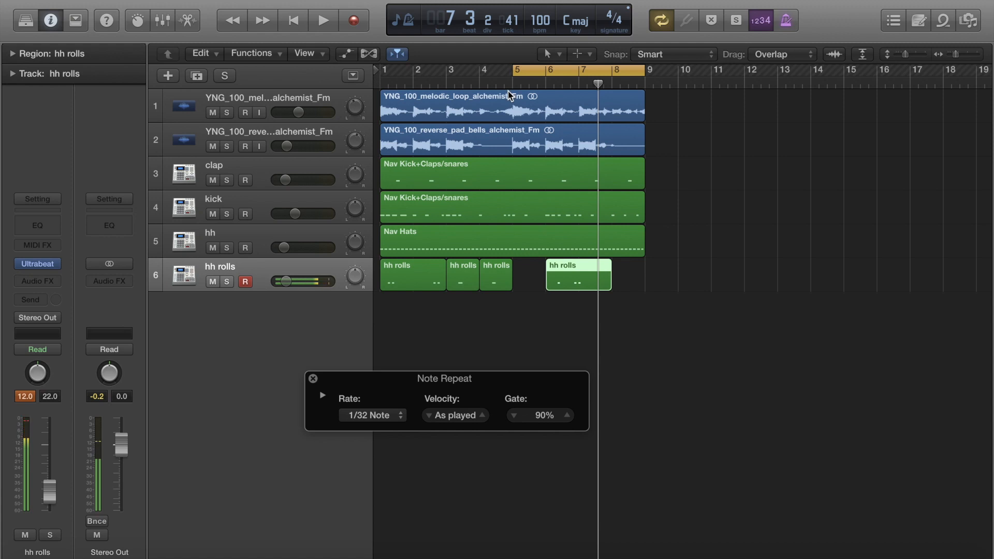
pyautogui.press('space')
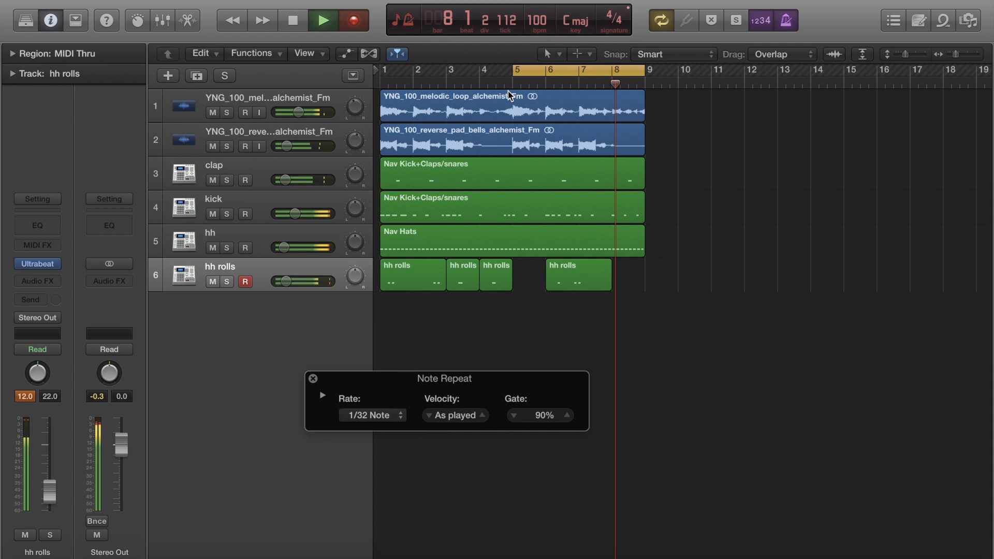
pyautogui.press('space')
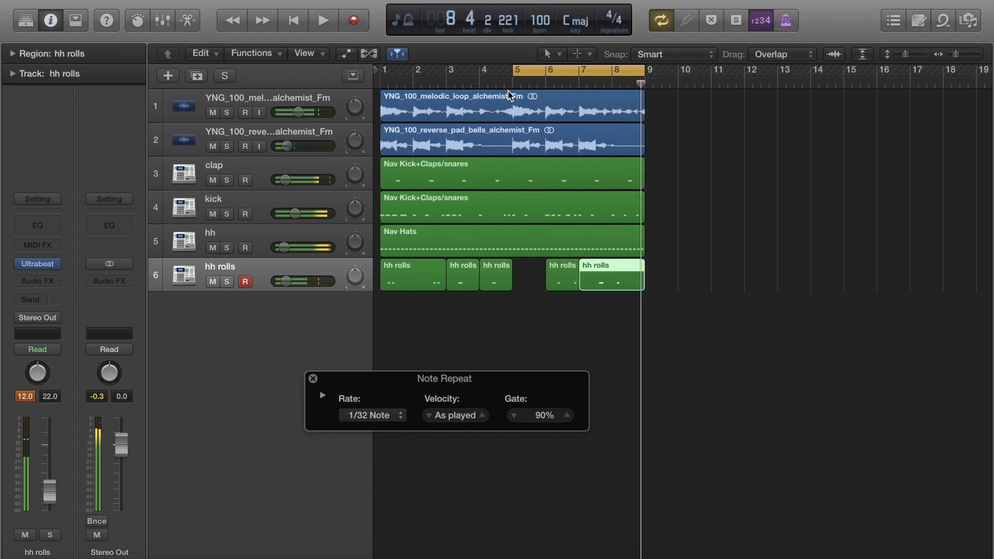
# Step: Extend the cycle range back over bars 1 to 8 and join all the hh rolls regions into one
pyautogui.moveTo(521, 73); pyautogui.dragTo(383, 73)
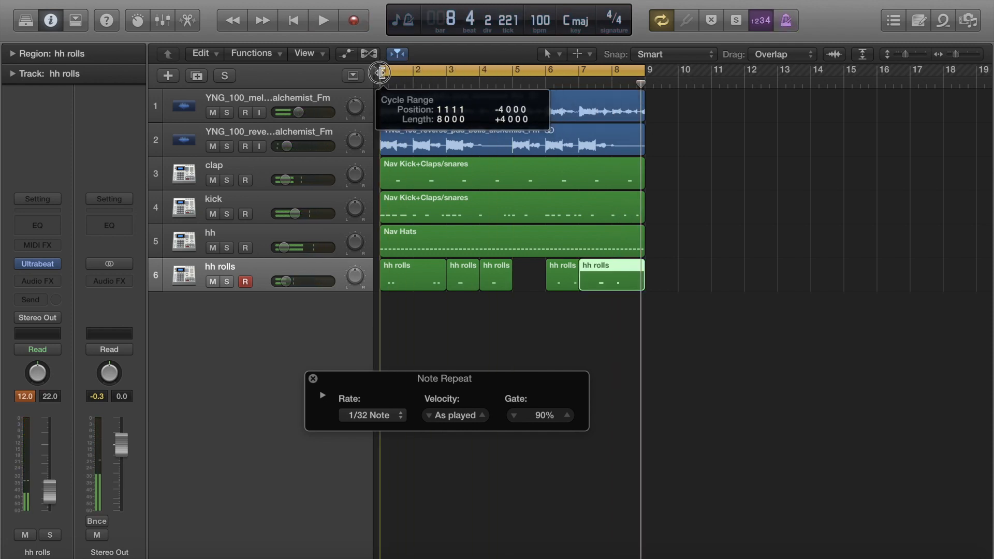
pyautogui.click(758, 355)
pyautogui.moveTo(758, 355); pyautogui.dragTo(396, 281)
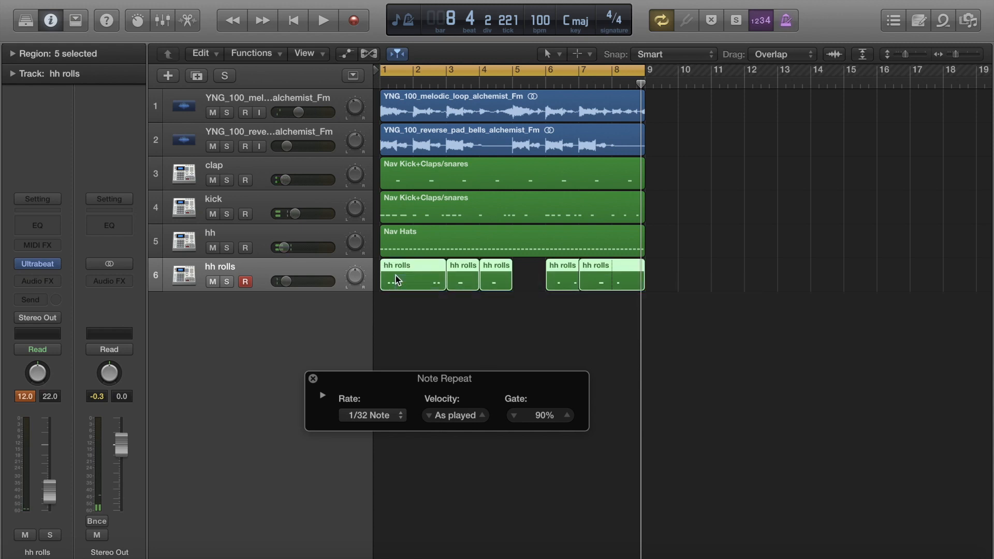
pyautogui.press('super+j')
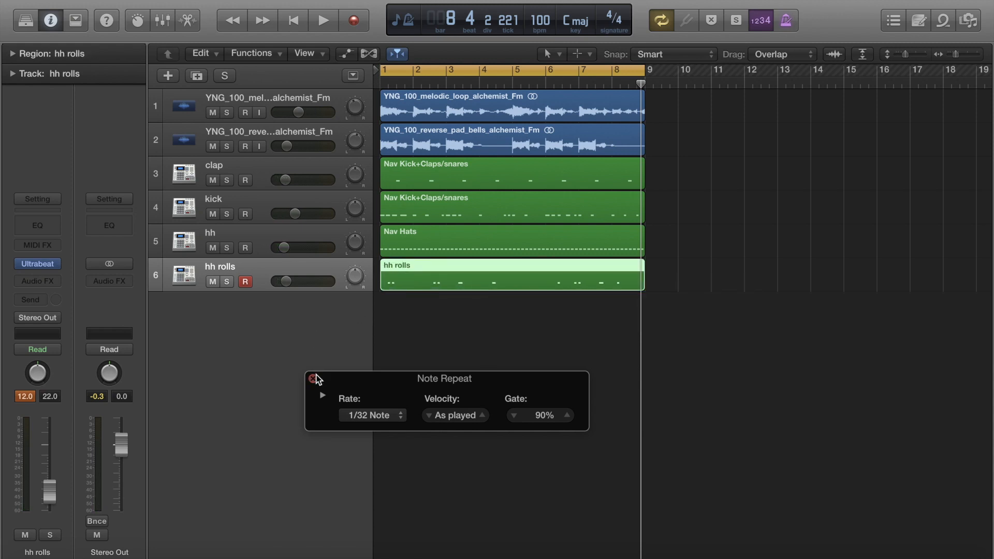
pyautogui.click(314, 379)
# Step: Lower the hh and hh rolls volumes together, and set hh rolls alone to -28.5 dB during playback
pyautogui.moveTo(315, 281); pyautogui.dragTo(303, 250)
pyautogui.hotkey('shift', 'Up')
pyautogui.click(307, 250)
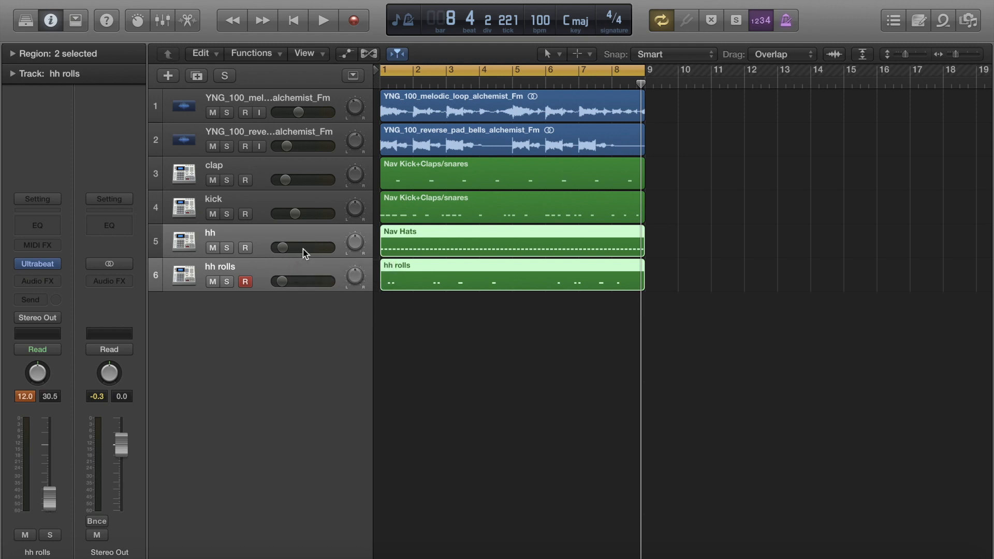
pyautogui.press('space')
pyautogui.click(312, 280)
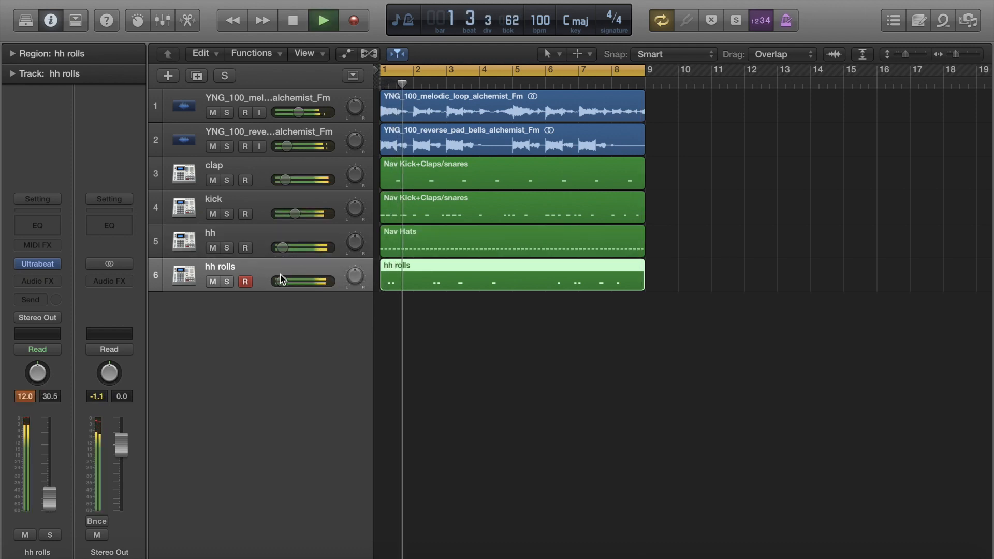
pyautogui.press('space')
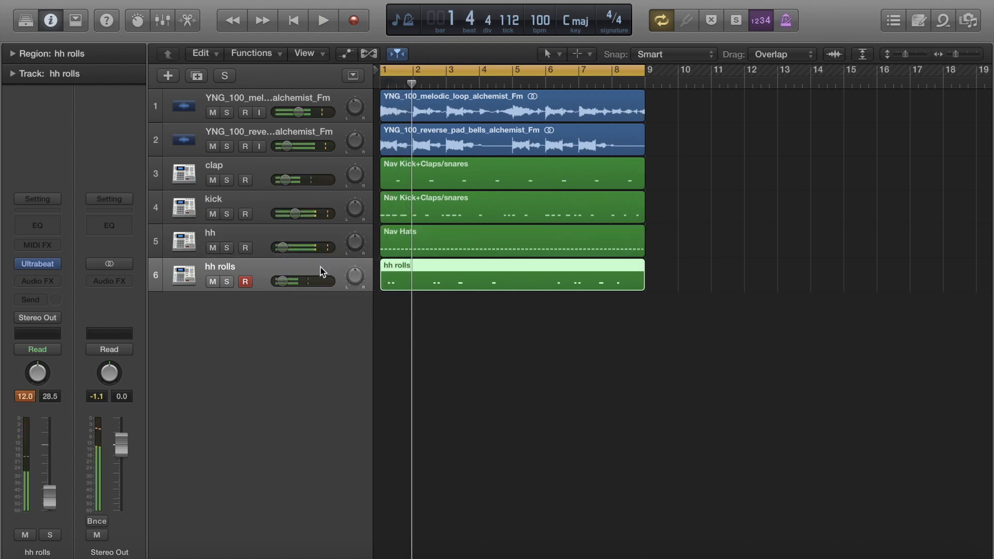
# Step: Pan the hh rolls track to +31 and the hh track to -27, and play back the start of the beat
pyautogui.moveTo(347, 273); pyautogui.dragTo(347, 260)
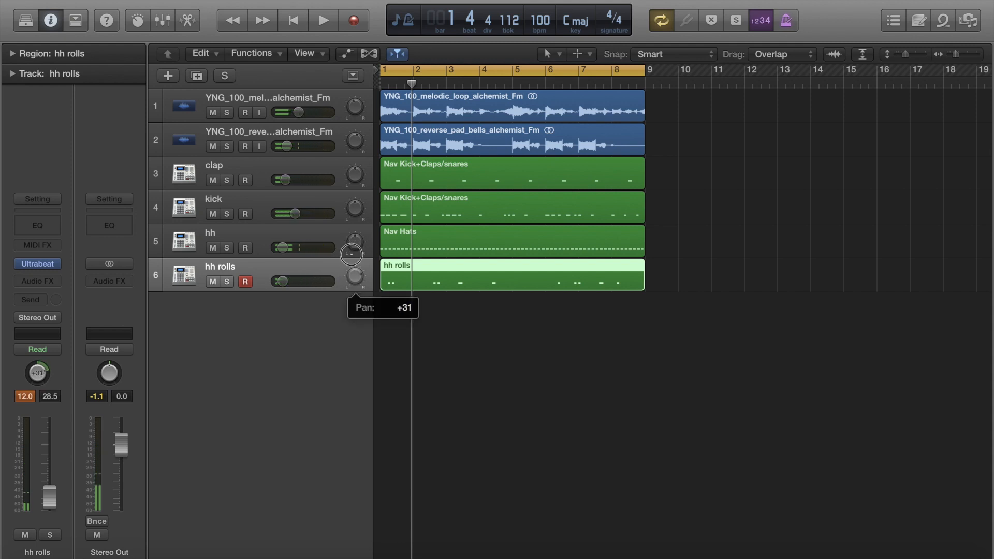
pyautogui.moveTo(352, 258); pyautogui.dragTo(352, 256)
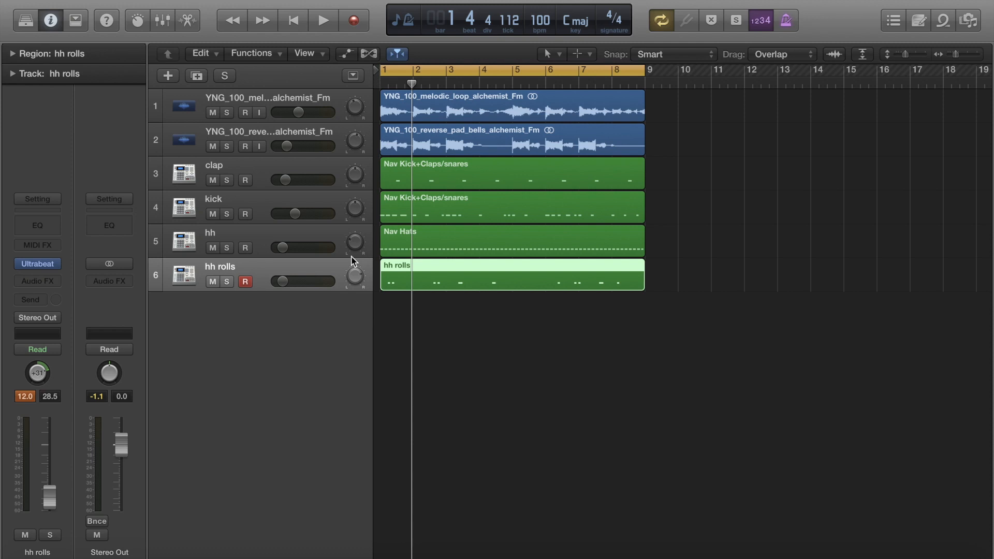
pyautogui.press('space')
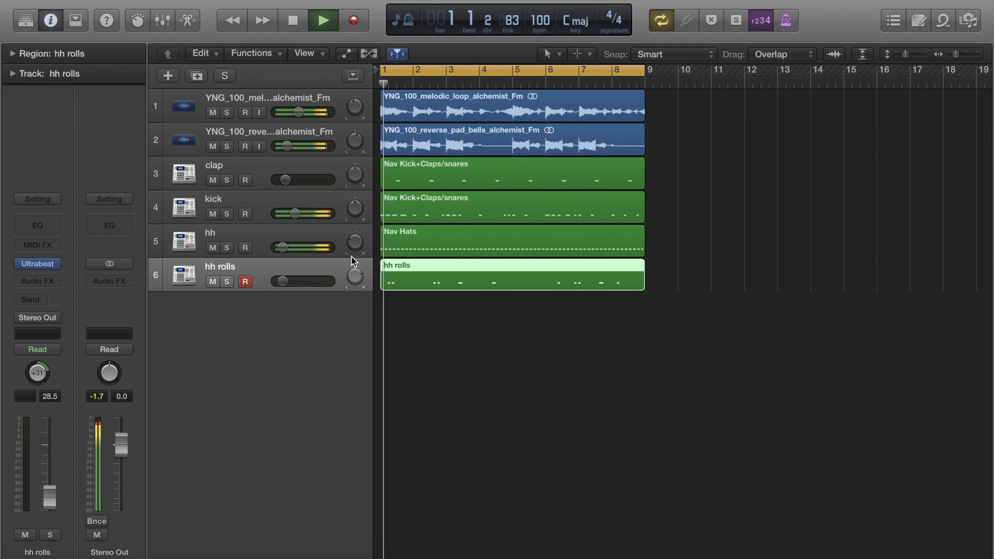
pyautogui.press('space')
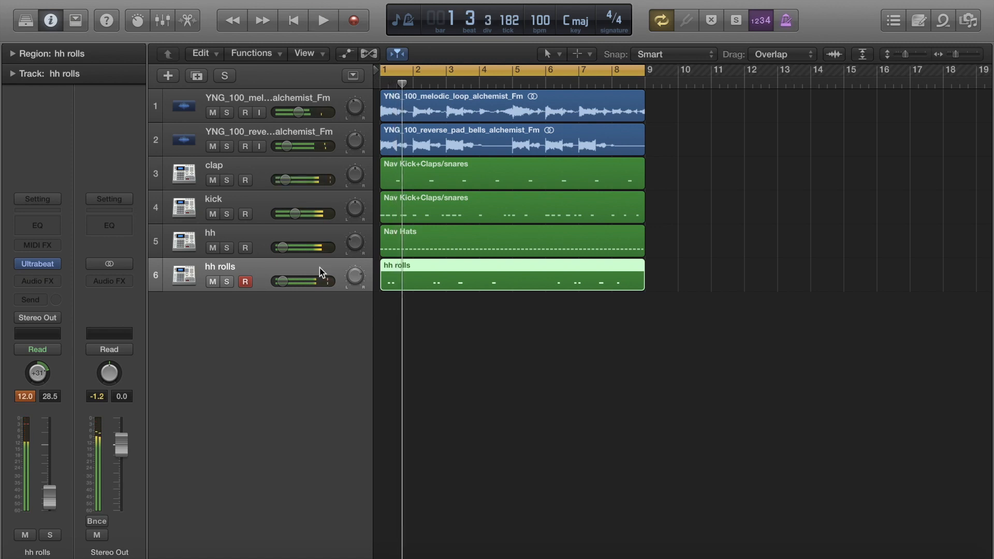
# Step: Fine-tune the volumes of the hh and hh rolls tracks together, bringing hh to -29.5 dB
pyautogui.hotkey('shift', 'Up')
pyautogui.moveTo(315, 250); pyautogui.dragTo(315, 249)
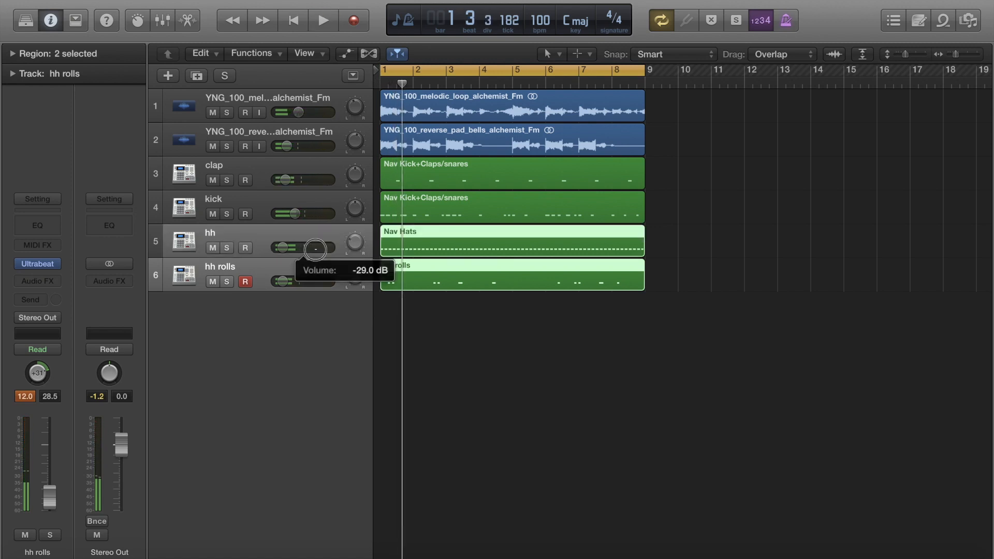
pyautogui.click(255, 242)
# Step: During playback, lower the kick slightly and set the clap to -24.0 dB, the reverse pad to -20.5 dB and the melodic loop to -11.8 dB
pyautogui.press('space')
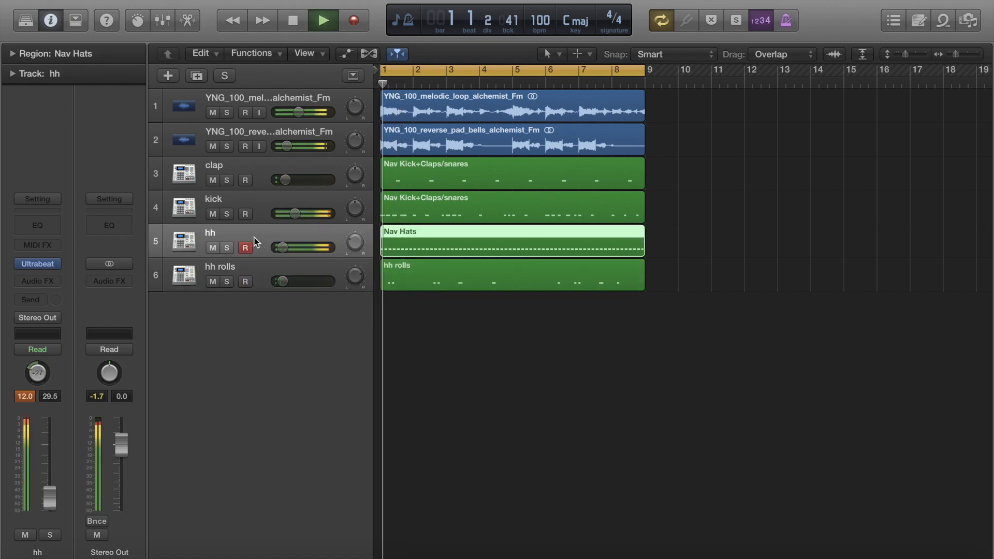
pyautogui.moveTo(295, 214); pyautogui.dragTo(293, 215)
pyautogui.click(286, 181)
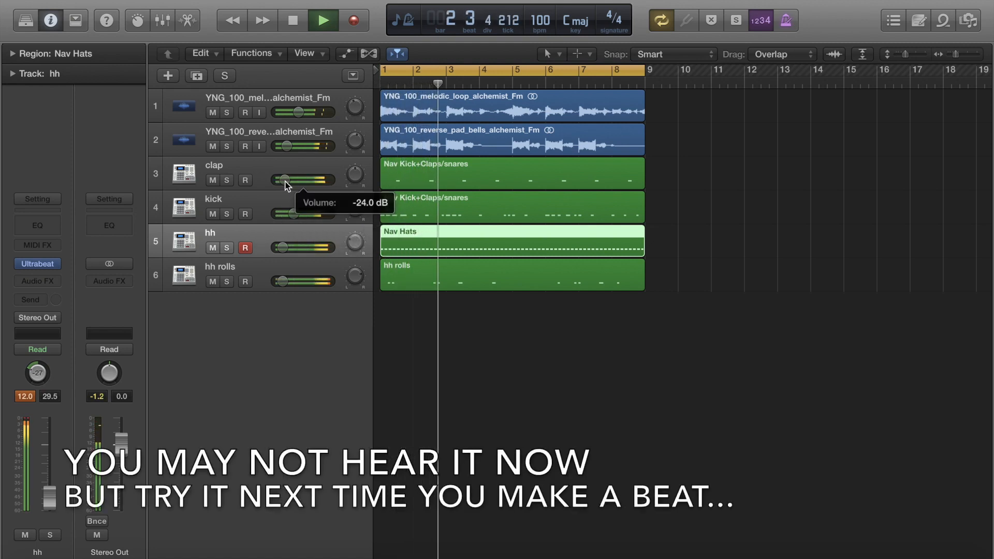
pyautogui.moveTo(288, 148); pyautogui.dragTo(286, 148)
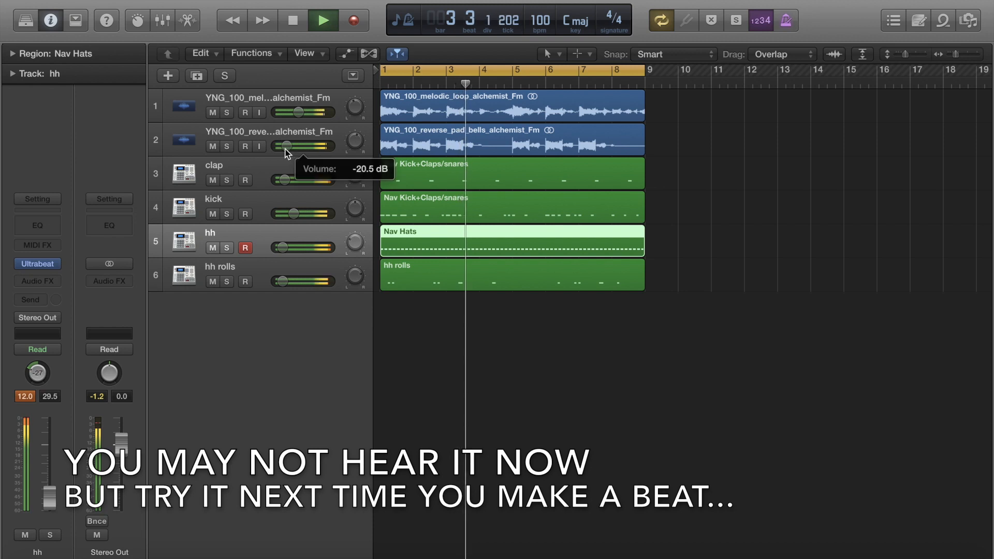
pyautogui.click(295, 116)
pyautogui.moveTo(296, 116); pyautogui.dragTo(292, 116)
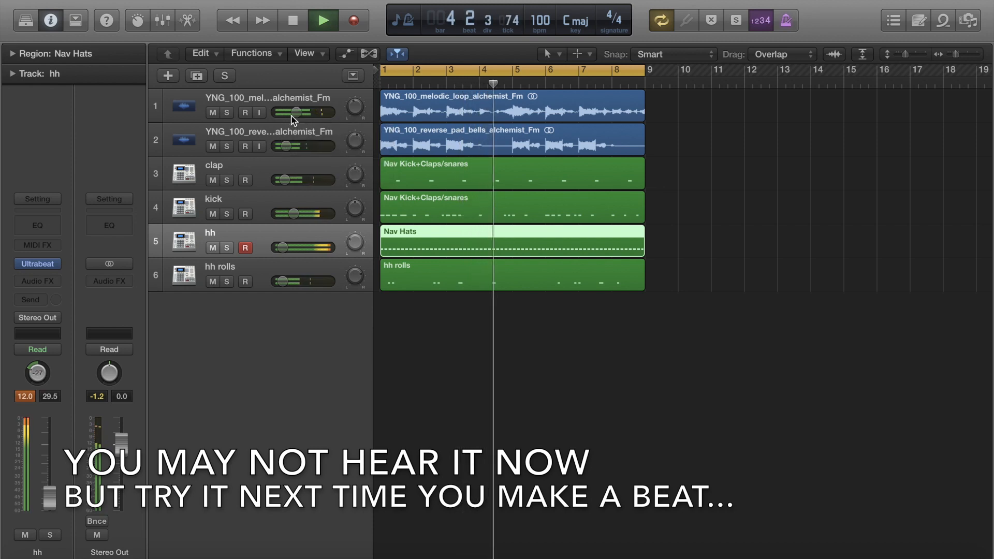
pyautogui.moveTo(292, 116); pyautogui.dragTo(290, 117)
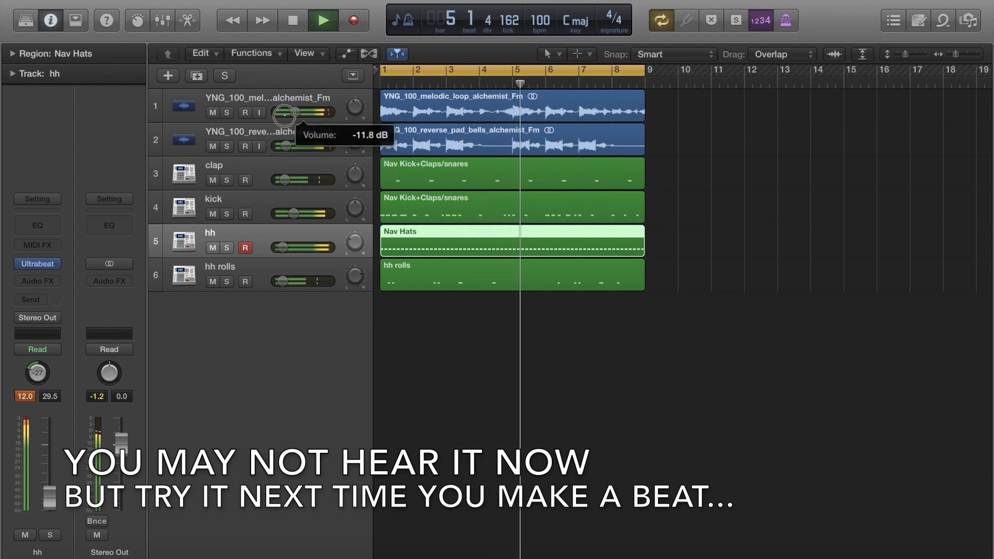
pyautogui.click(230, 116)
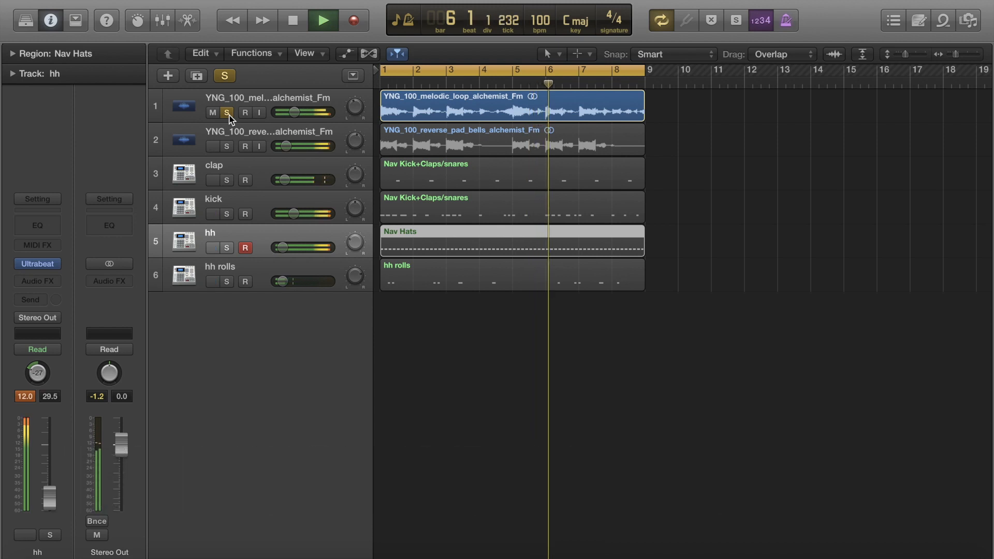
pyautogui.click(229, 116)
# Step: Create one new software instrument track with Ultrabeat (Drum Synth) as its instrument and Output 1 + 2
pyautogui.click(167, 75)
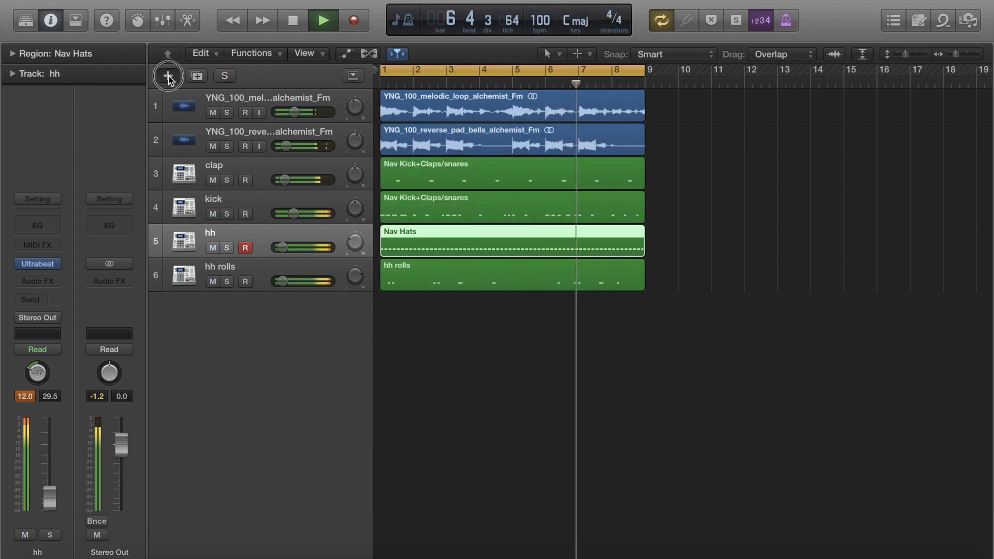
pyautogui.click(399, 138)
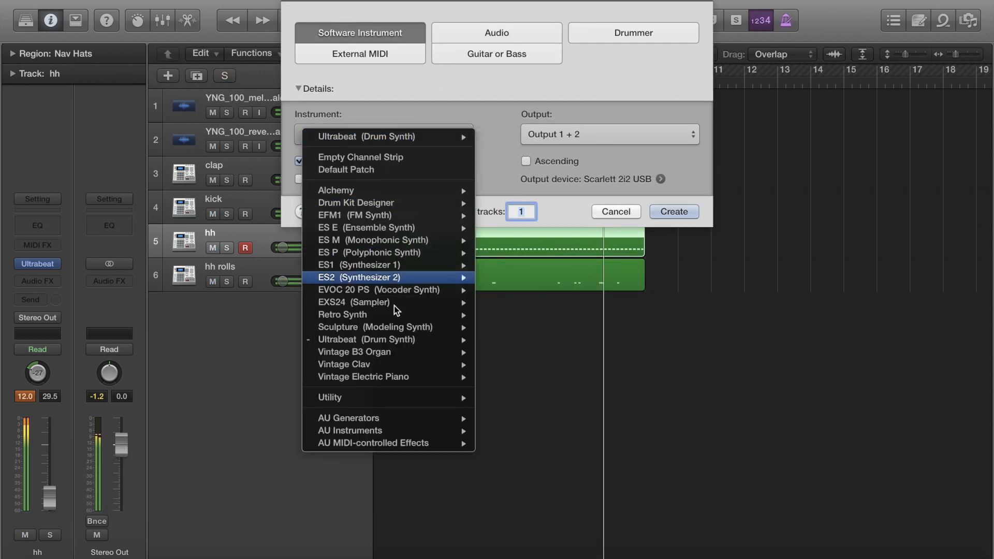
pyautogui.moveTo(395, 342)
pyautogui.click(502, 340)
pyautogui.click(684, 212)
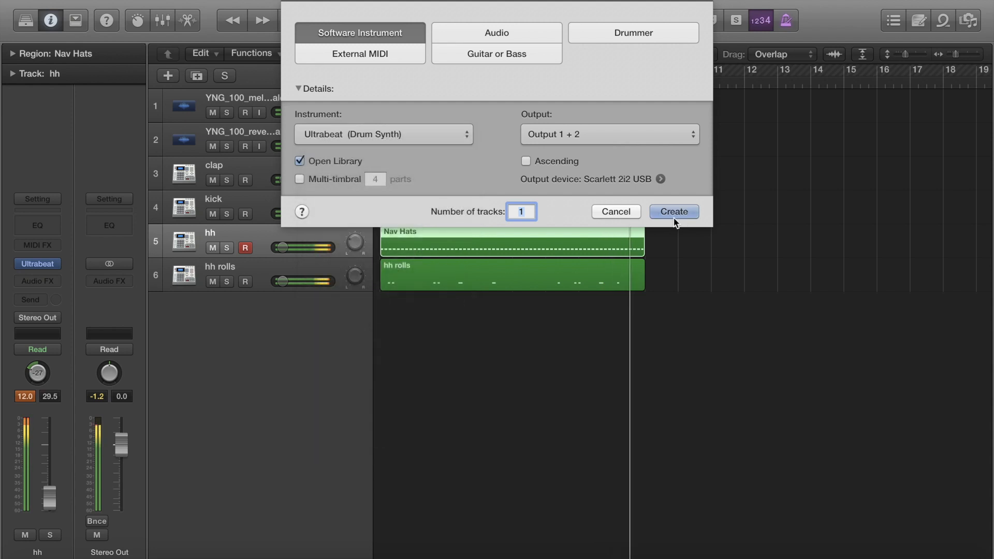
# Step: Load the Sonny Digital Drums setting into Ultrabeat on the new track, with playback stopped and the library hidden
pyautogui.moveTo(549, 274); pyautogui.dragTo(507, 310)
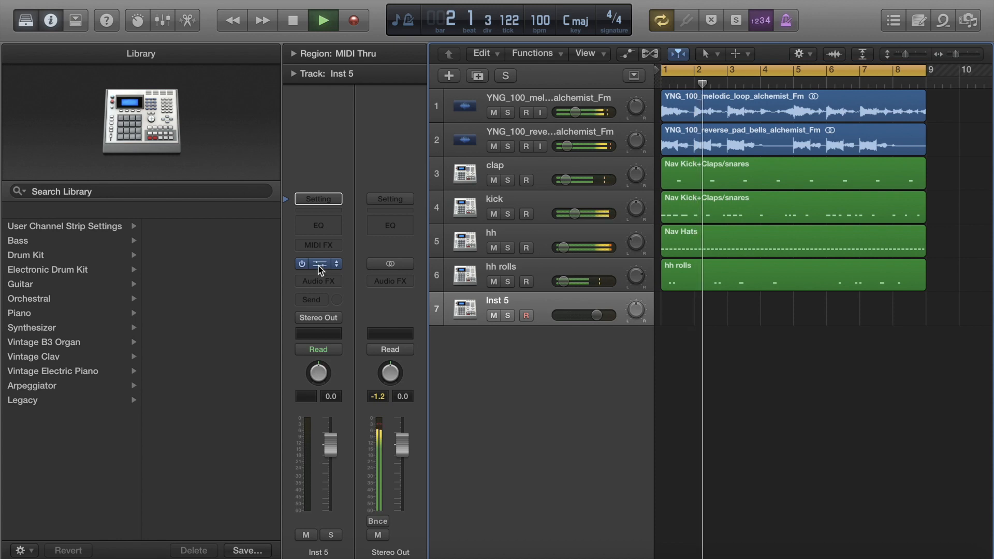
pyautogui.click(22, 22)
pyautogui.press('space')
pyautogui.click(129, 49)
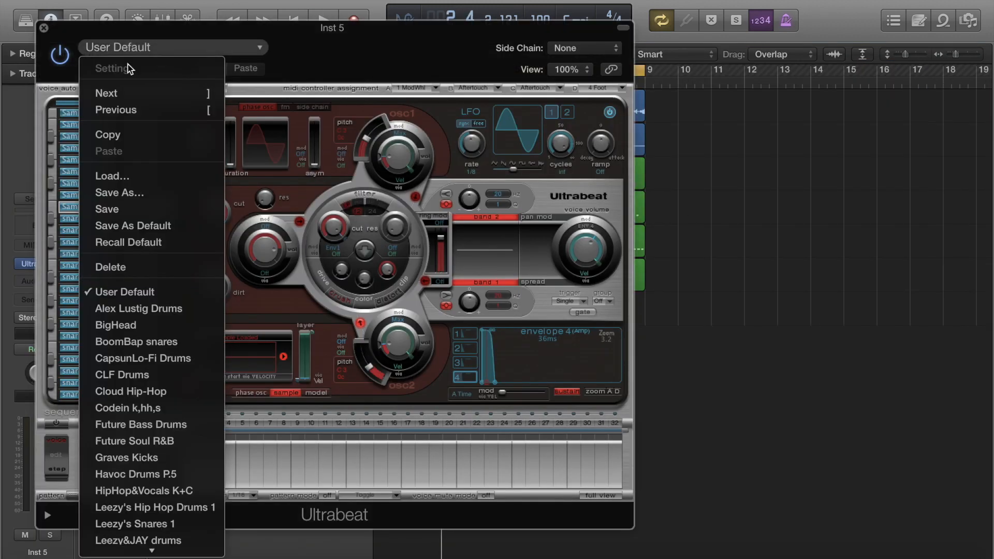
pyautogui.scroll(-10, 172, 344)
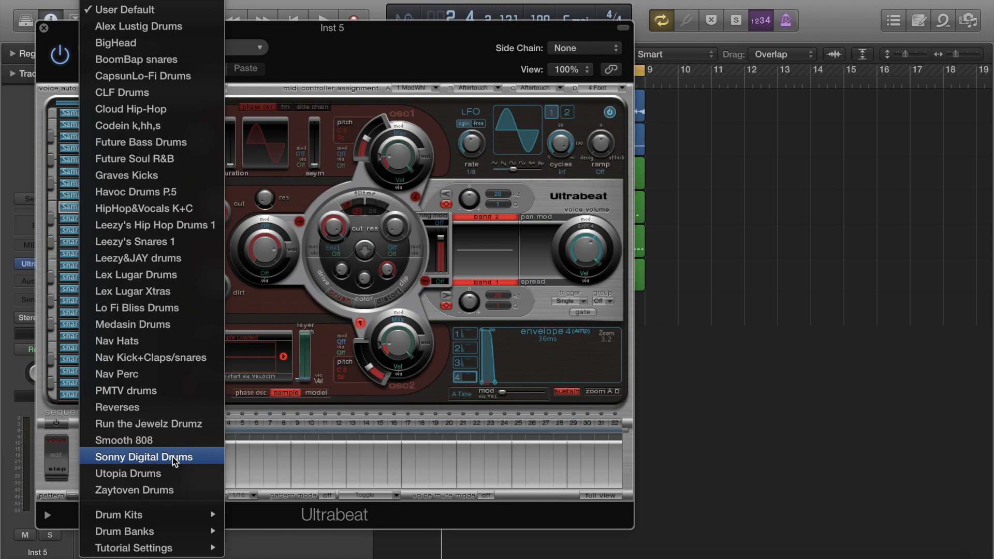
pyautogui.click(113, 457)
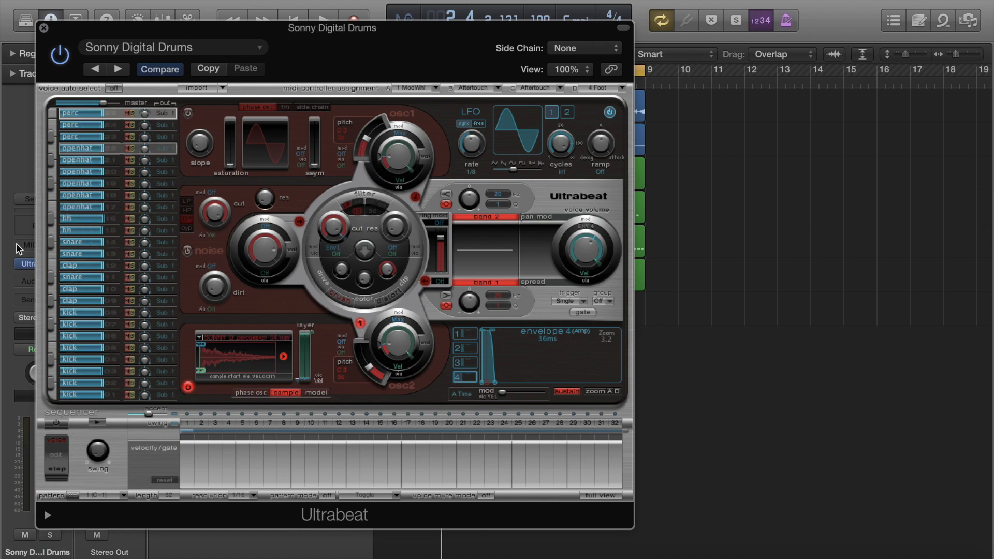
pyautogui.click(41, 28)
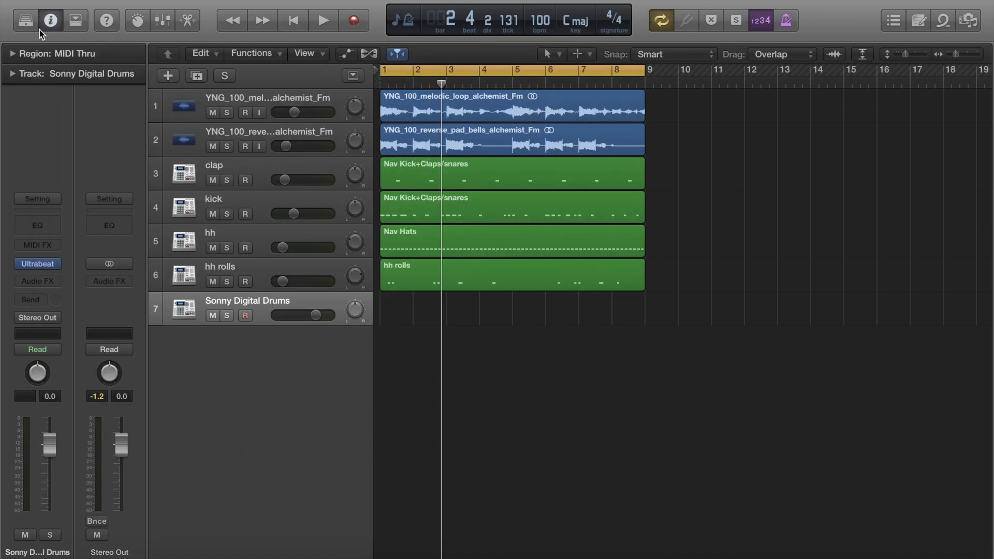
# Step: Lower the Sonny Digital Drums track's volume to -23.0 dB and audition it against the start of the beat
pyautogui.moveTo(331, 325); pyautogui.dragTo(232, 328)
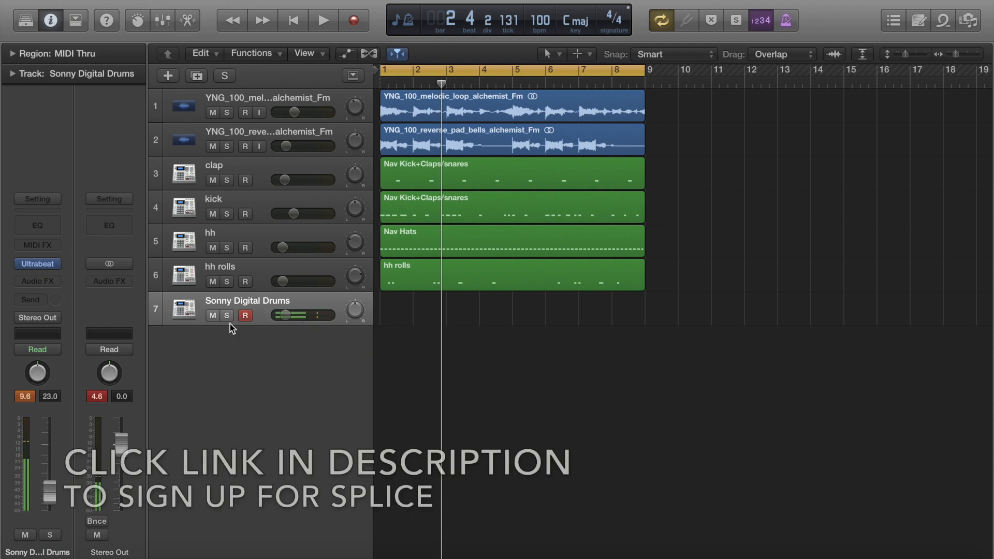
pyautogui.press('space')
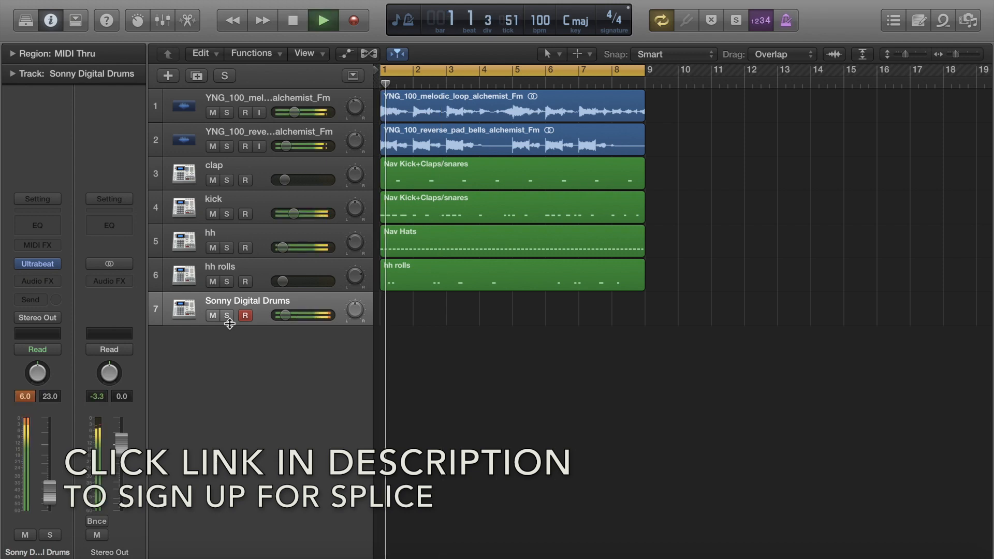
pyautogui.press('space')
# Step: Lower the Sonny Digital Drums track to -24.0 dB during a trial recording and undo the recorded take
pyautogui.press('r')
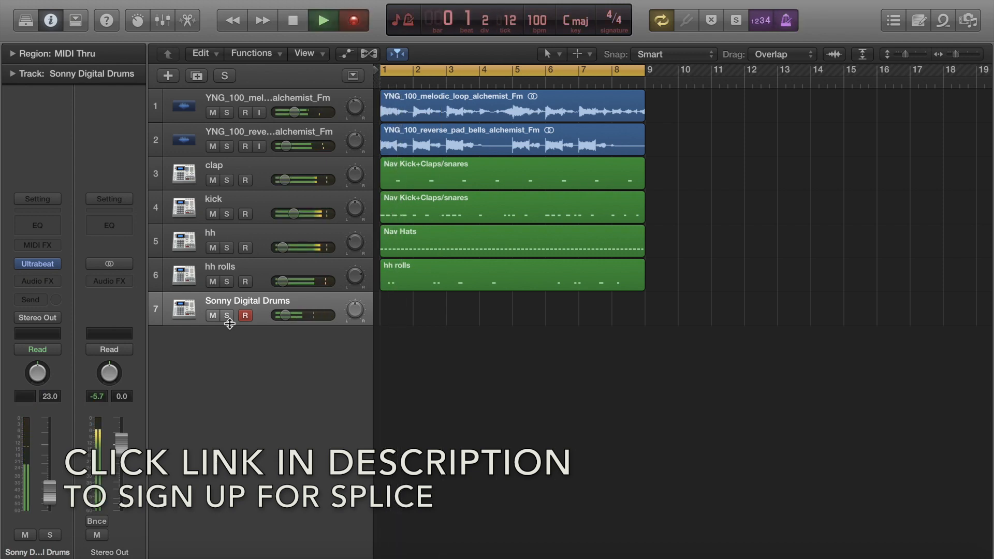
pyautogui.click(286, 315)
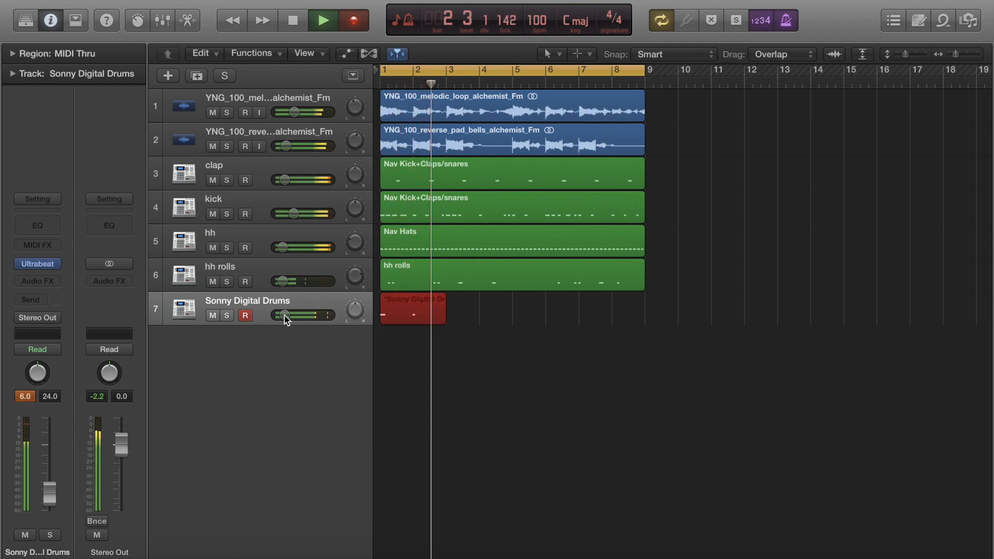
pyautogui.press('space')
pyautogui.press('super+z')
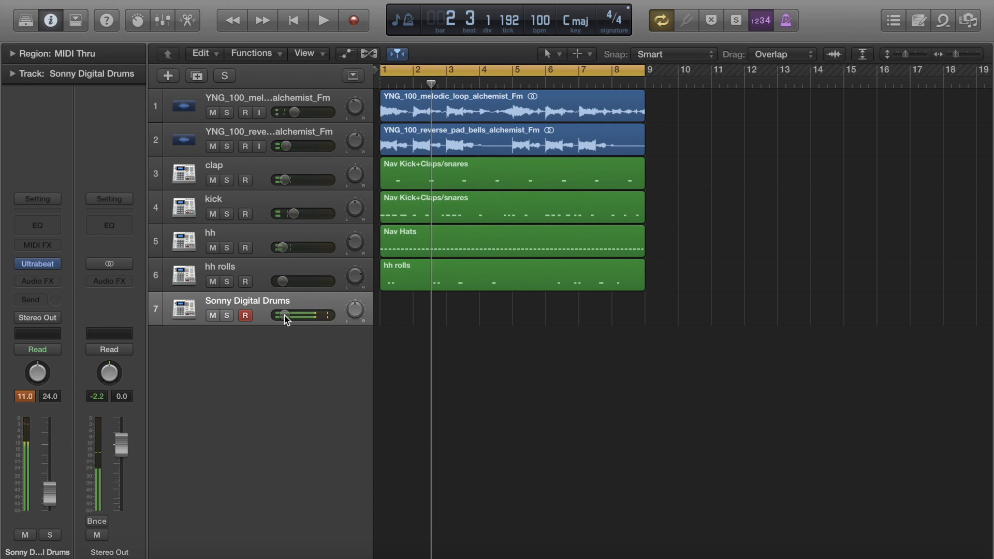
pyautogui.moveTo(285, 316); pyautogui.dragTo(284, 313)
# Step: Record a sparse open-hat pattern on the Sonny Digital Drums track and extend its region to bar 9
pyautogui.press('space')
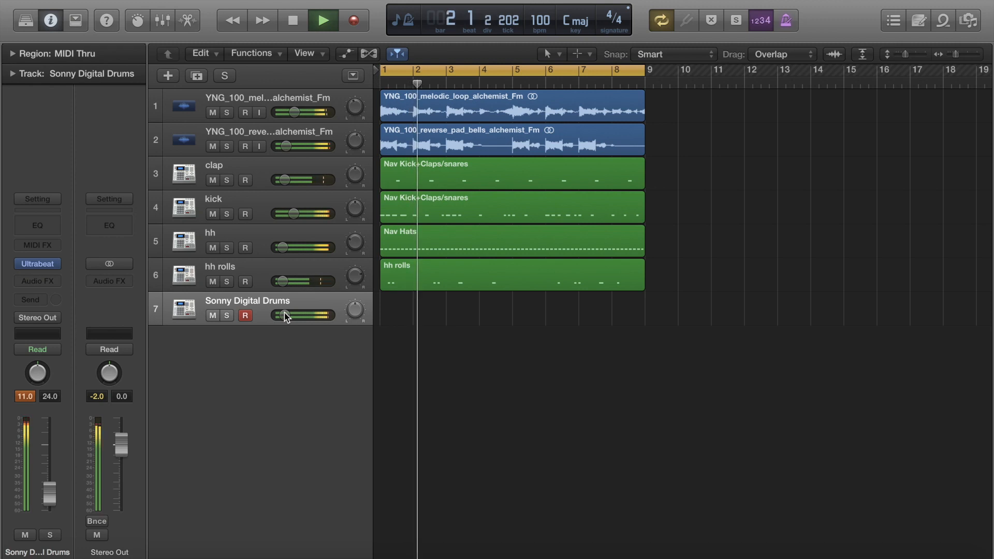
pyautogui.press('space')
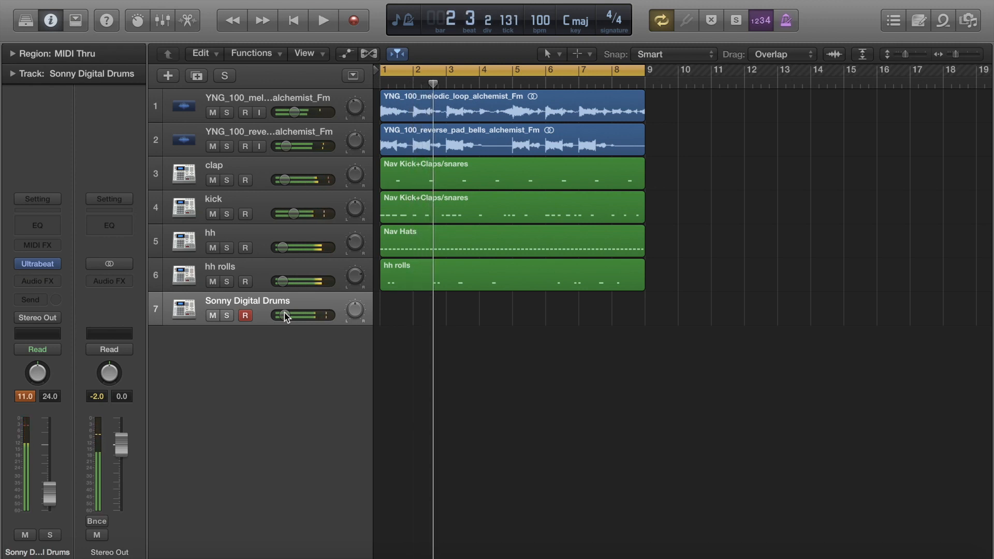
pyautogui.press('space')
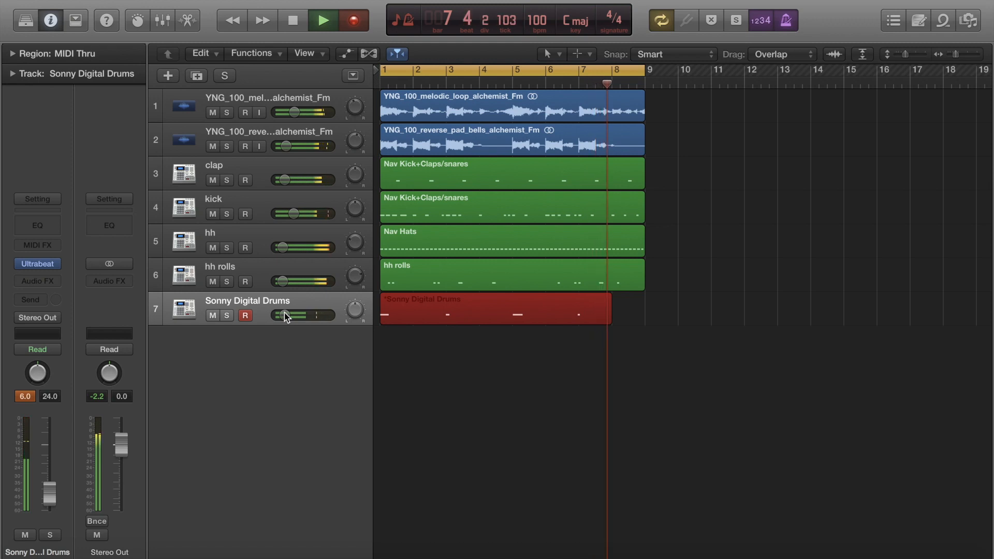
pyautogui.press('space')
pyautogui.moveTo(609, 318); pyautogui.dragTo(654, 318)
# Step: Lower the Sonny Digital Drums track's volume, play the beat from the start, and rename the track openhat
pyautogui.moveTo(300, 310); pyautogui.dragTo(279, 311)
pyautogui.press('Return')
pyautogui.press('space')
pyautogui.doubleClick(277, 304)
pyautogui.write('openhat')
pyautogui.press('Return')
# Step: Set the openhat track's volume to -33.0 dB and its pan to -13, checking the balance in playback
pyautogui.moveTo(280, 316); pyautogui.dragTo(307, 318)
pyautogui.click(524, 445)
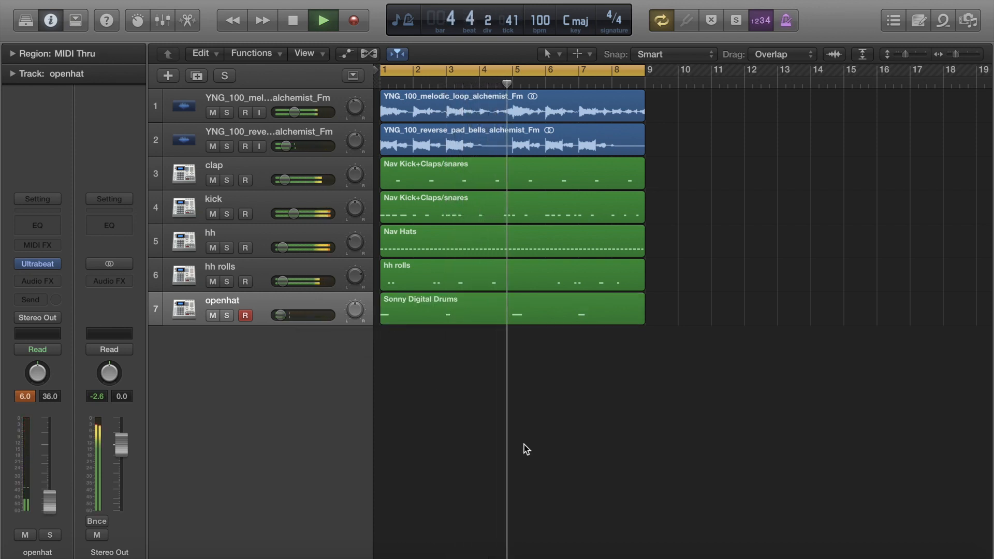
pyautogui.moveTo(278, 313); pyautogui.dragTo(283, 318)
pyautogui.press('space')
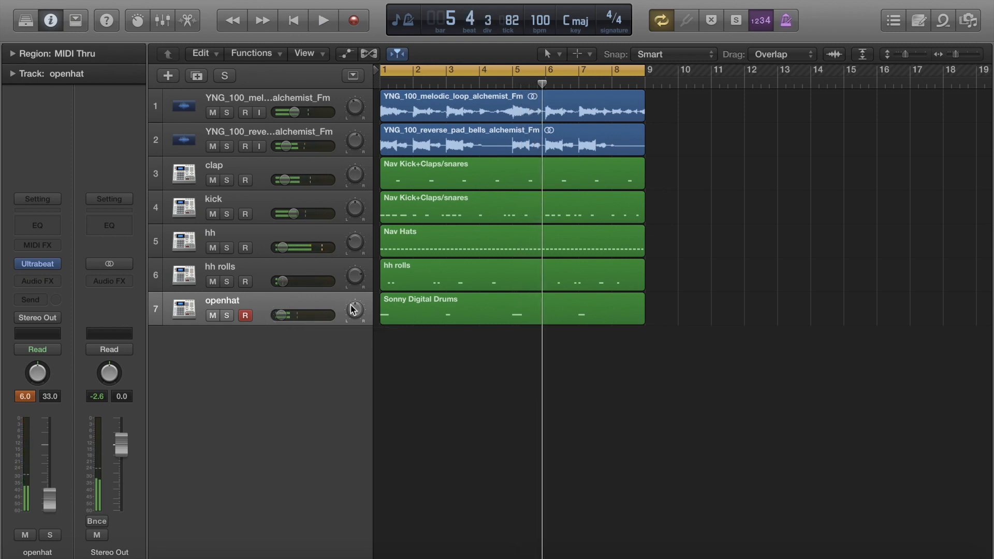
pyautogui.moveTo(351, 309); pyautogui.dragTo(351, 315)
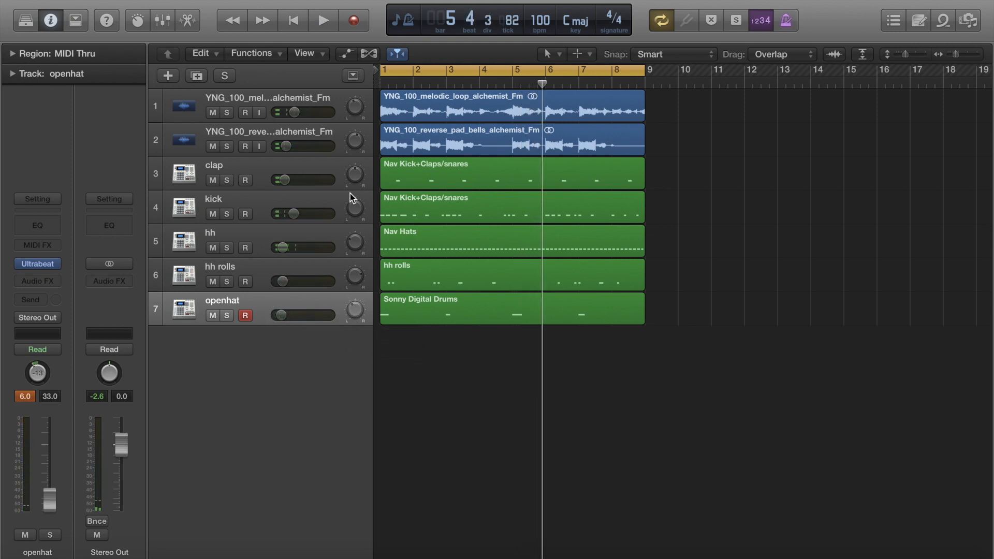
pyautogui.moveTo(353, 207); pyautogui.dragTo(352, 178)
pyautogui.press('space')
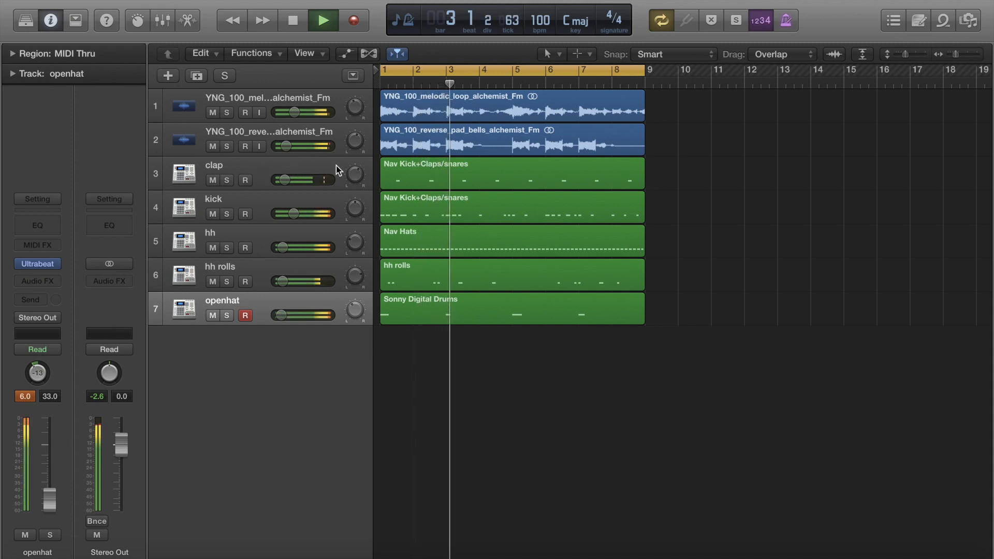
pyautogui.press('space')
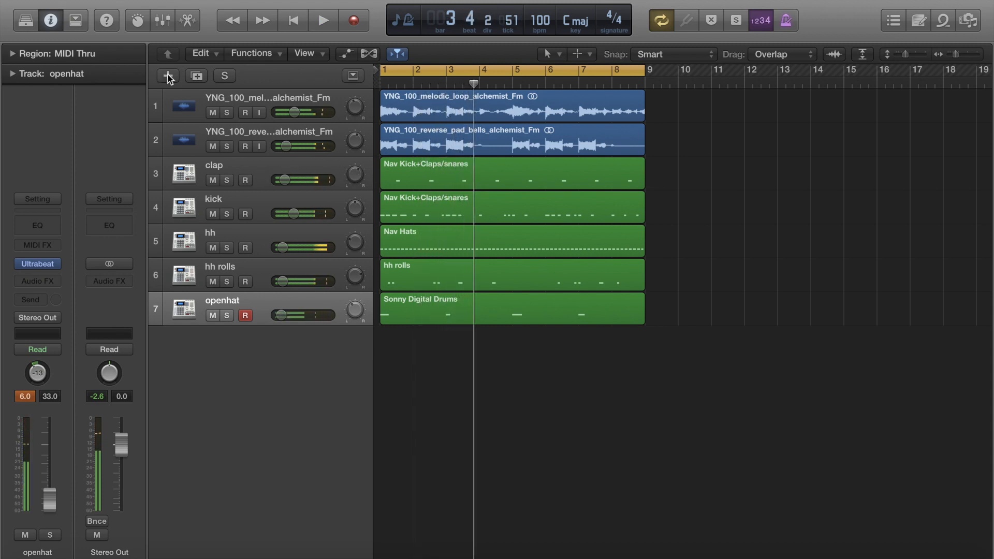
# Step: Create one software instrument track with the mono EXS24 (Sampler) as its instrument and Output 1 + 2
pyautogui.click(168, 75)
pyautogui.click(418, 127)
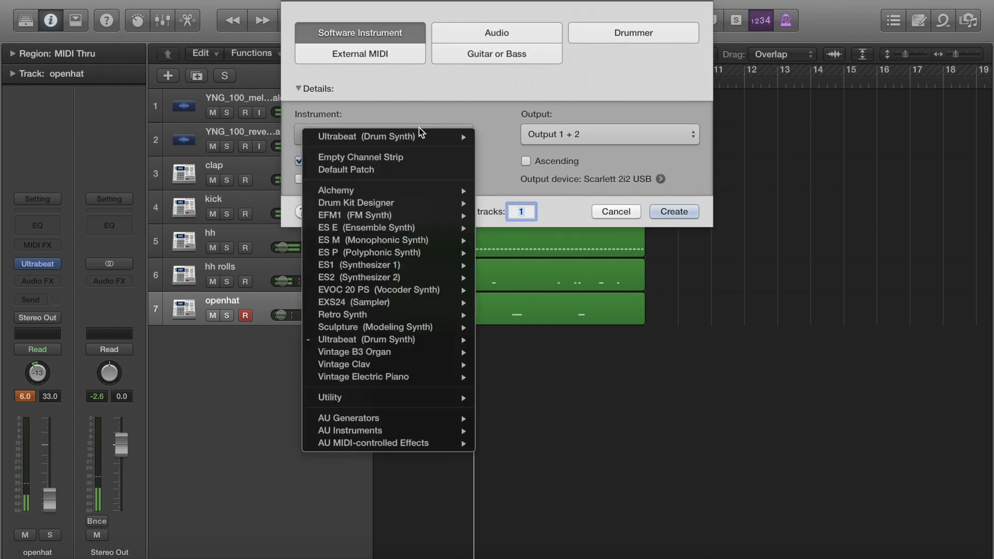
pyautogui.moveTo(435, 431)
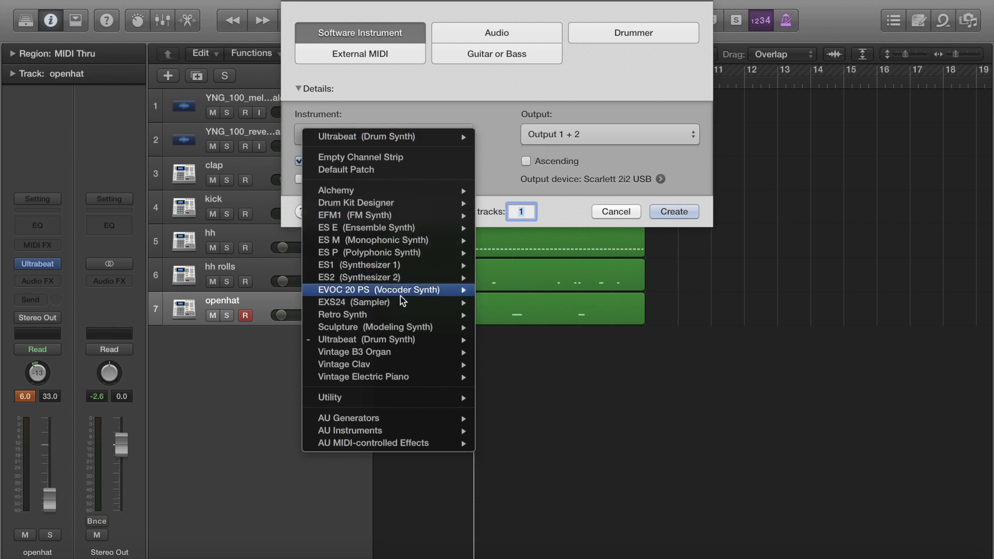
pyautogui.moveTo(434, 302)
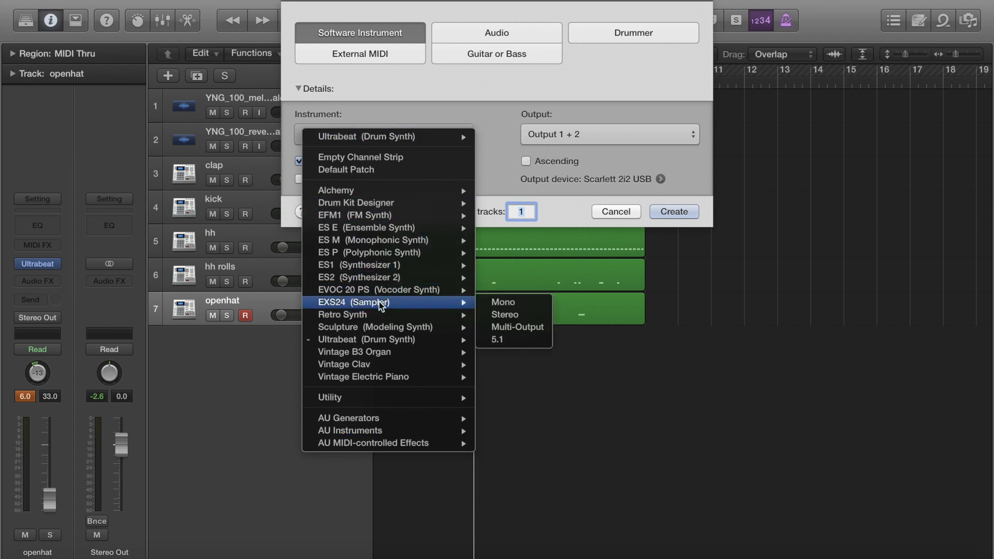
pyautogui.click(502, 304)
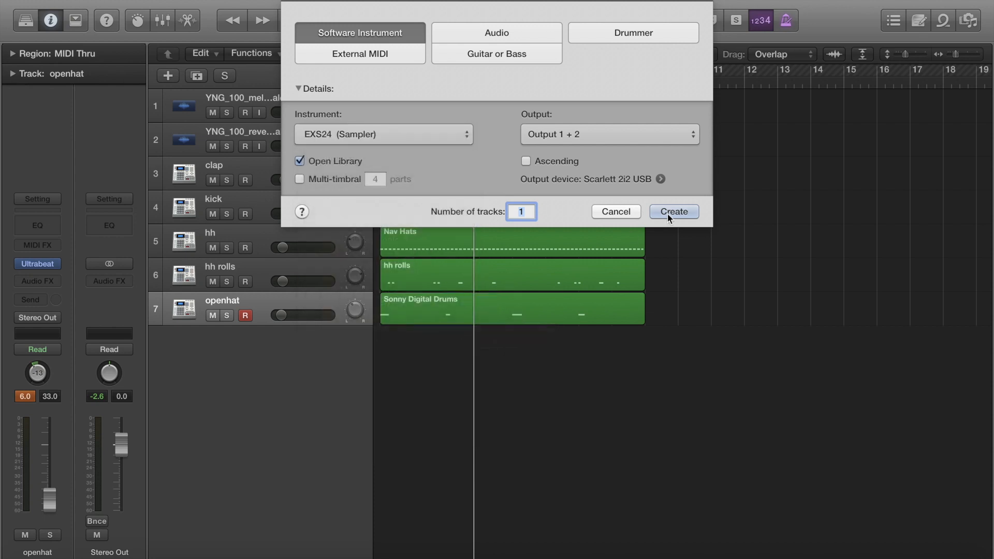
pyautogui.click(670, 211)
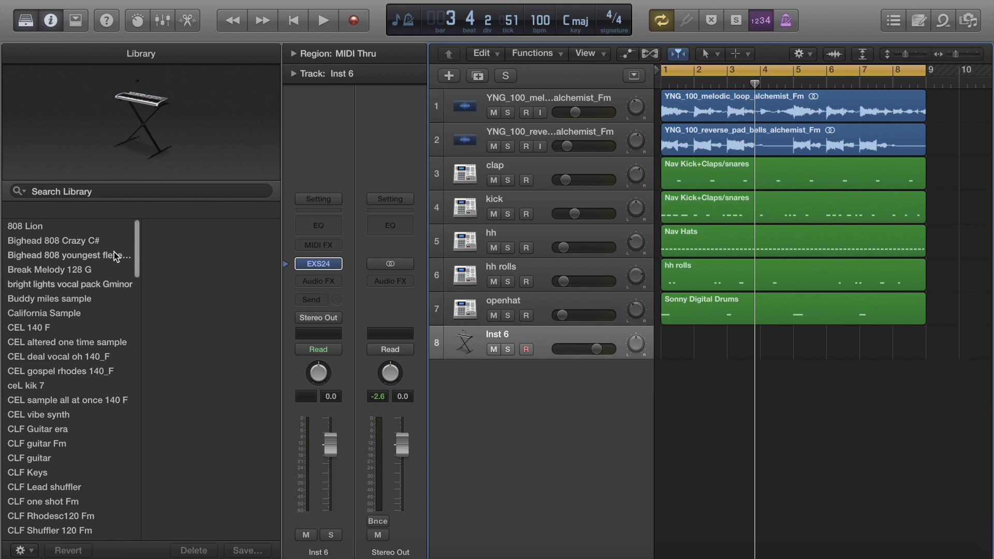
# Step: Load the Codein 808 sampler instrument into EXS24 on the new track and close the plug-in window
pyautogui.click(17, 10)
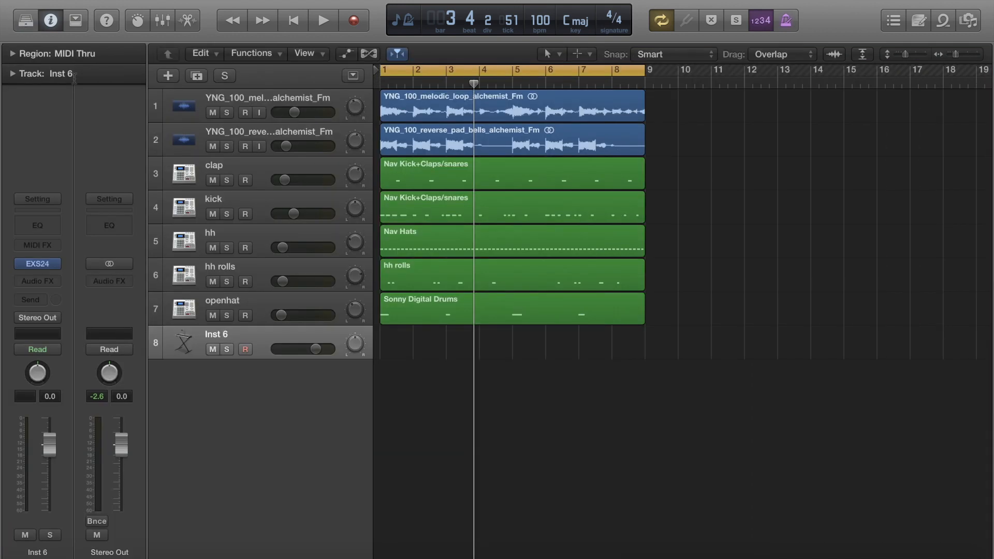
pyautogui.click(38, 264)
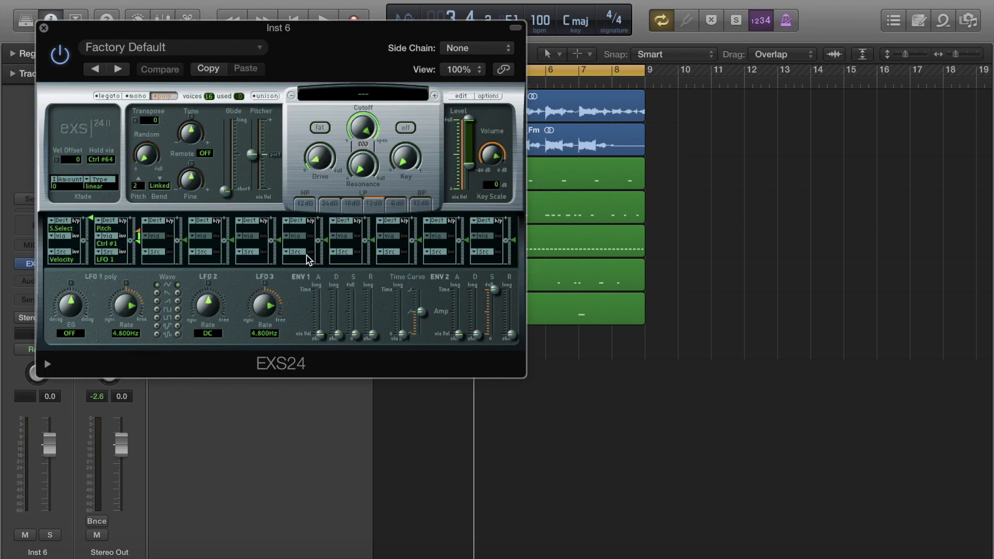
pyautogui.click(365, 102)
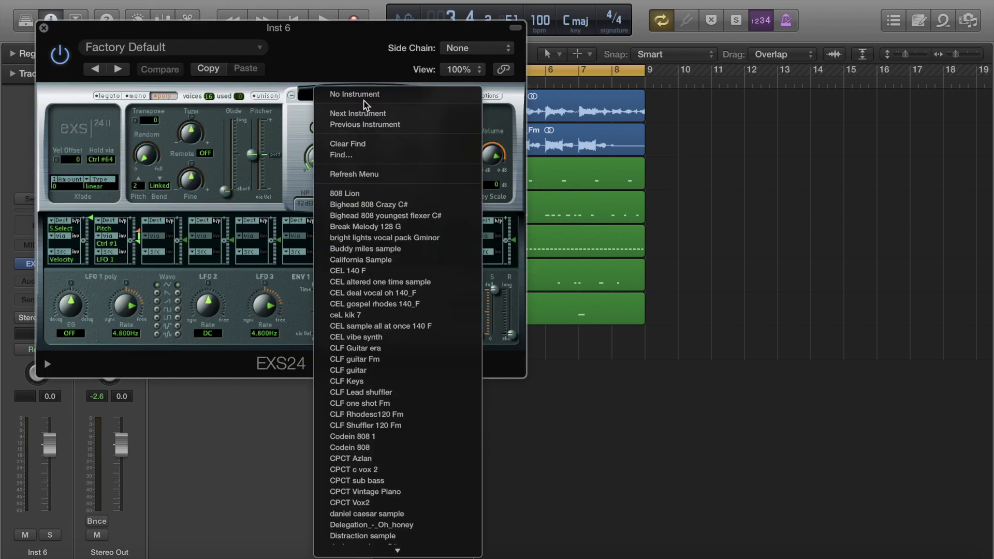
pyautogui.scroll(-5, 386, 312)
pyautogui.click(386, 313)
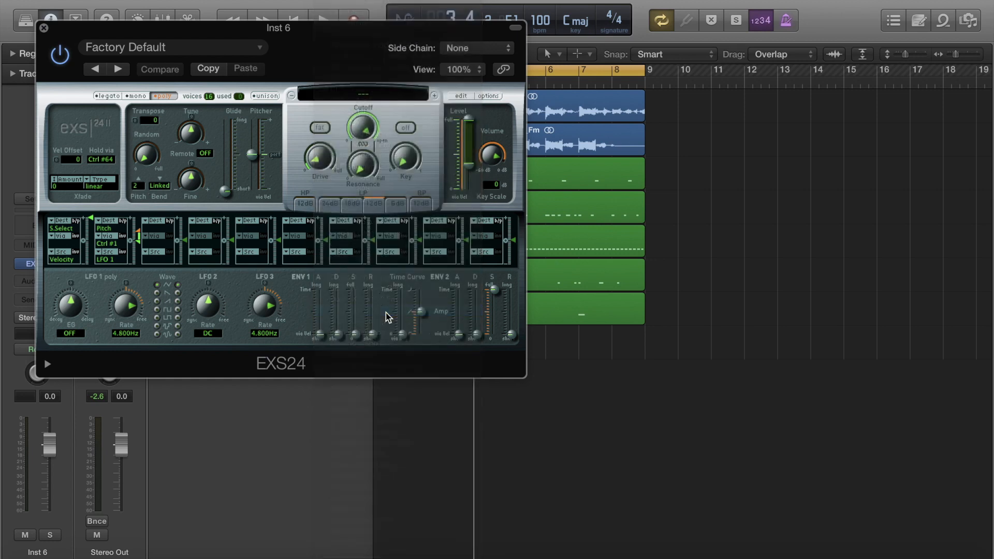
pyautogui.click(362, 91)
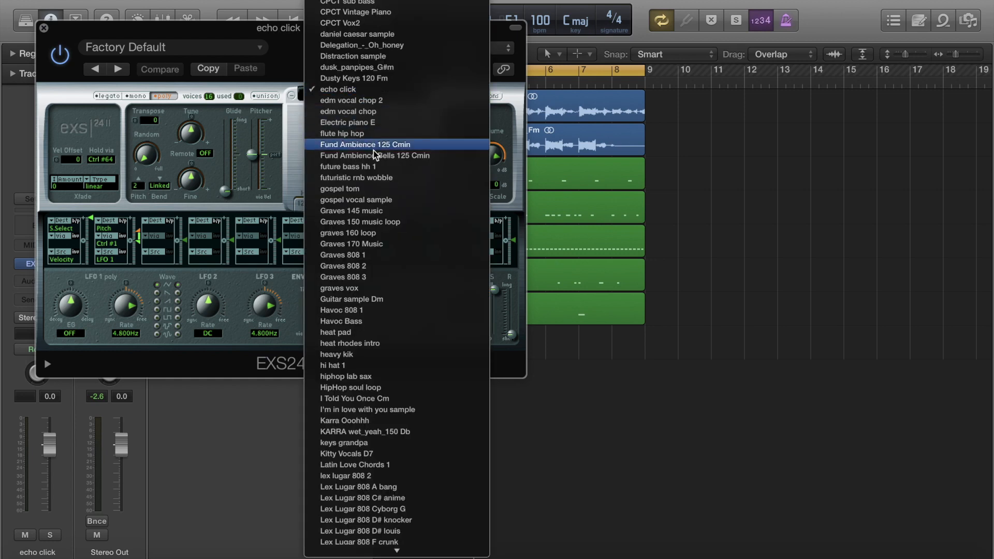
pyautogui.scroll(5, 373, 251)
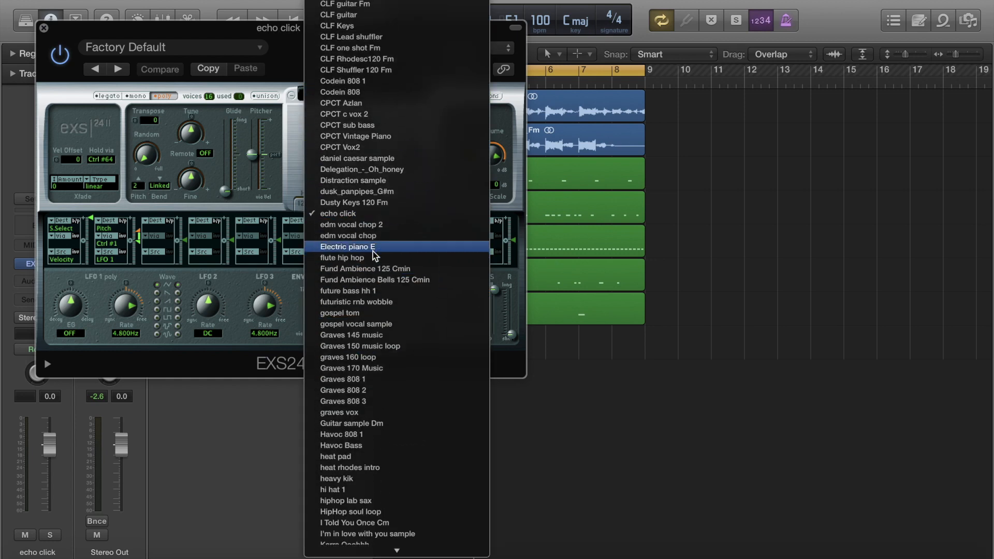
pyautogui.click(345, 111)
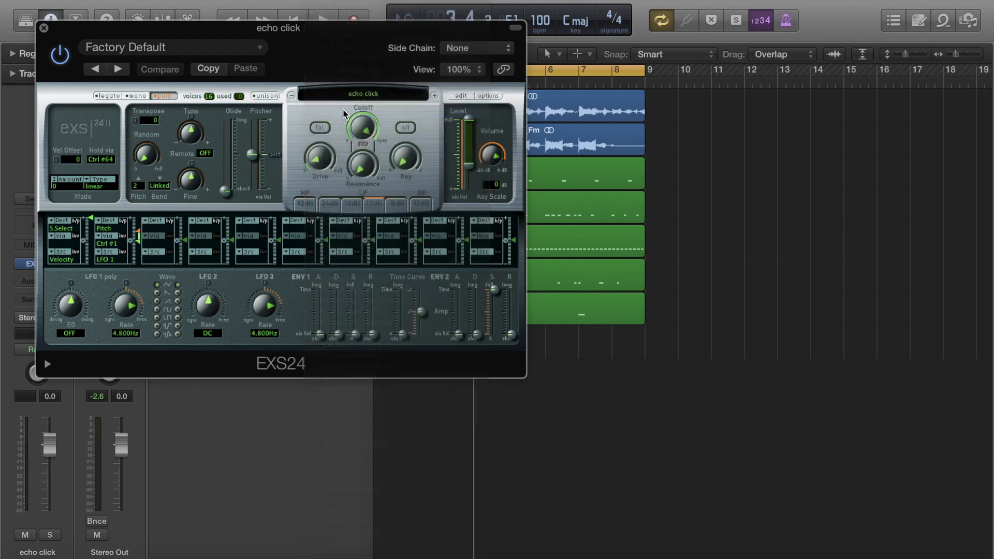
pyautogui.click(44, 29)
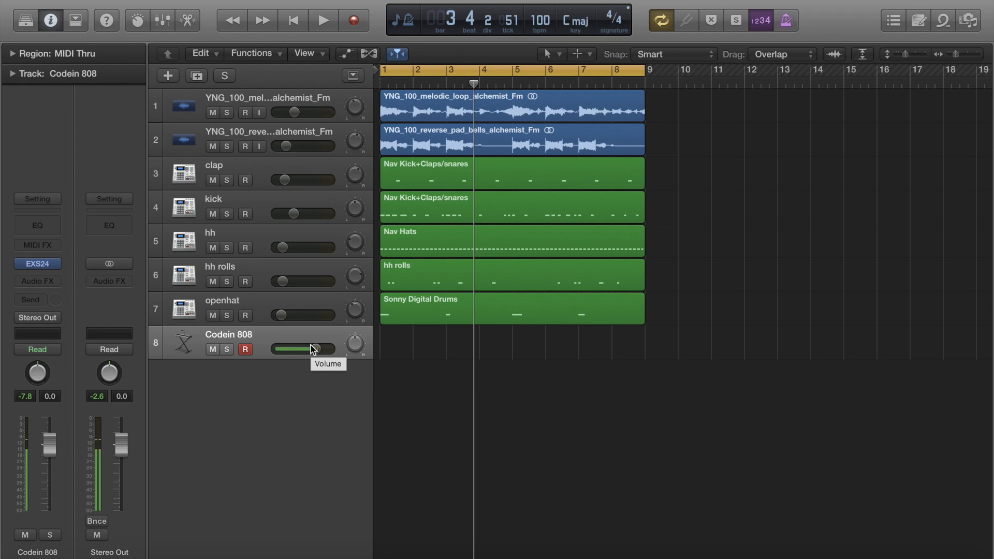
# Step: Record an 808 bass line on the Codein 808 track across the eight-bar cycle
pyautogui.press('r')
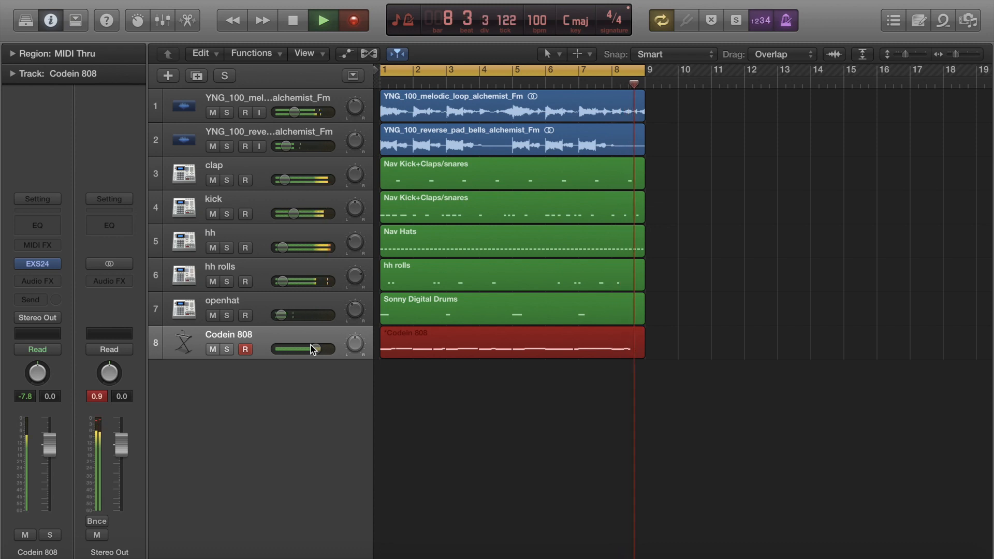
pyautogui.press('space')
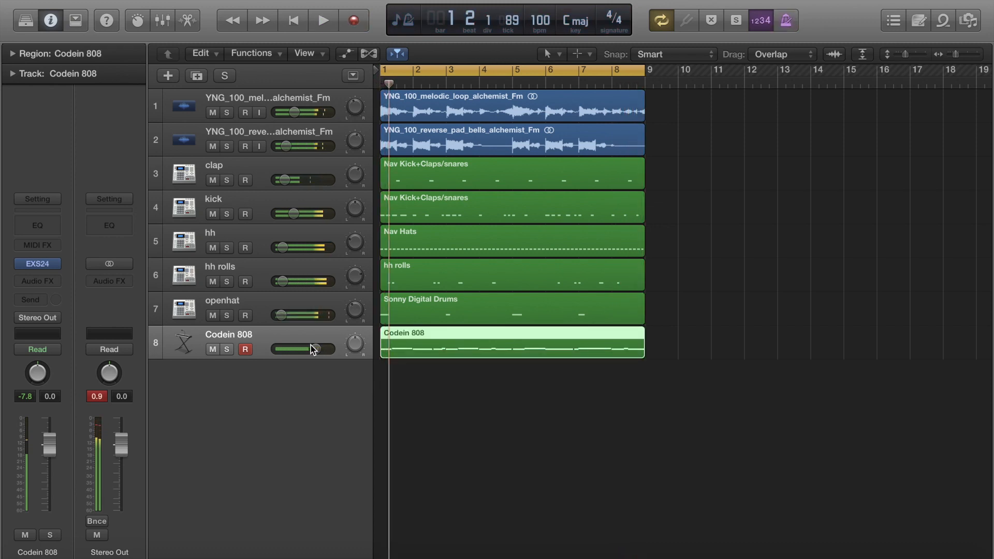
# Step: Solo the Codein 808 track and bring up the Musical Typing keyboard for it
pyautogui.press('s')
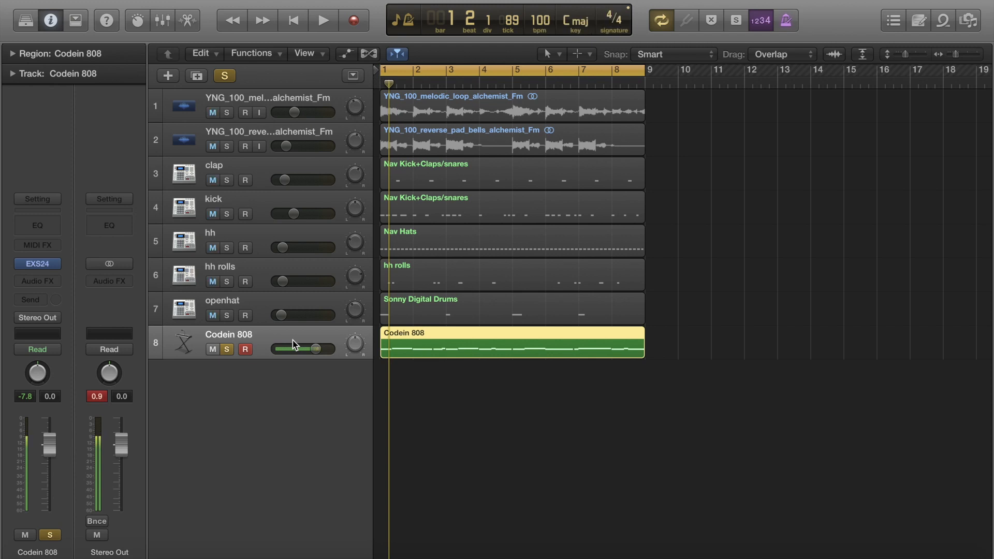
pyautogui.press('super+k')
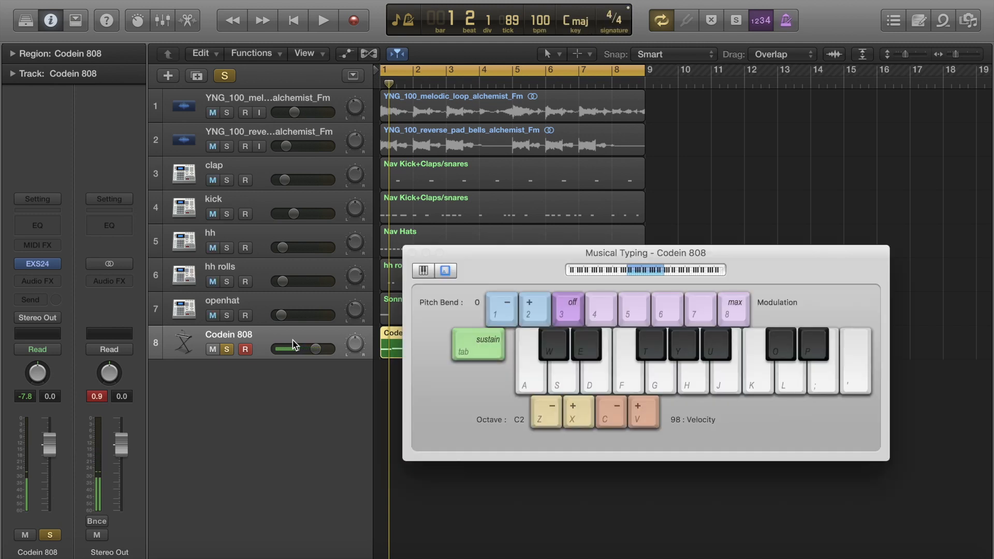
# Step: Audition the F minor chord notes F, G♯ and C with the soloed Codein 808 sound
pyautogui.press('f')
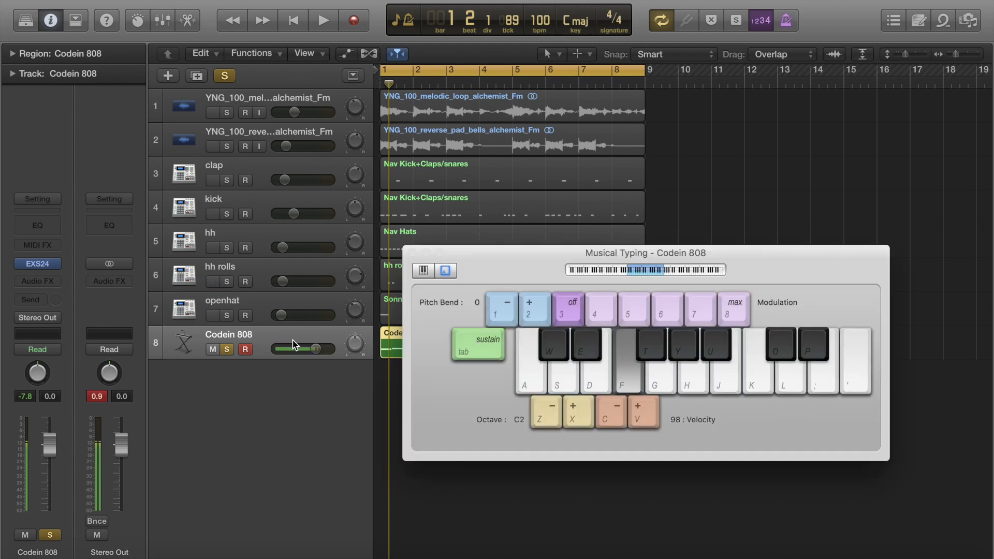
pyautogui.press('y')
pyautogui.press('k')
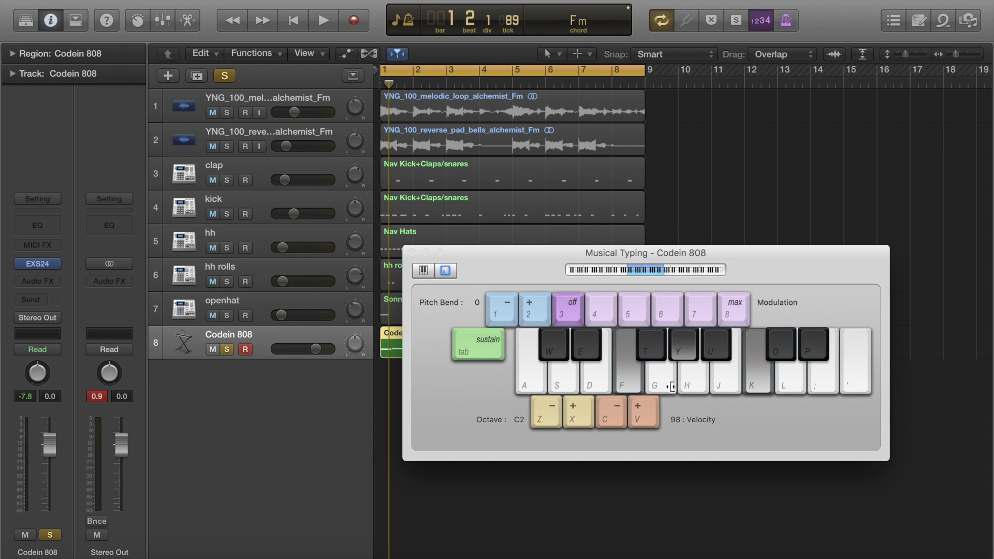
pyautogui.click(689, 383)
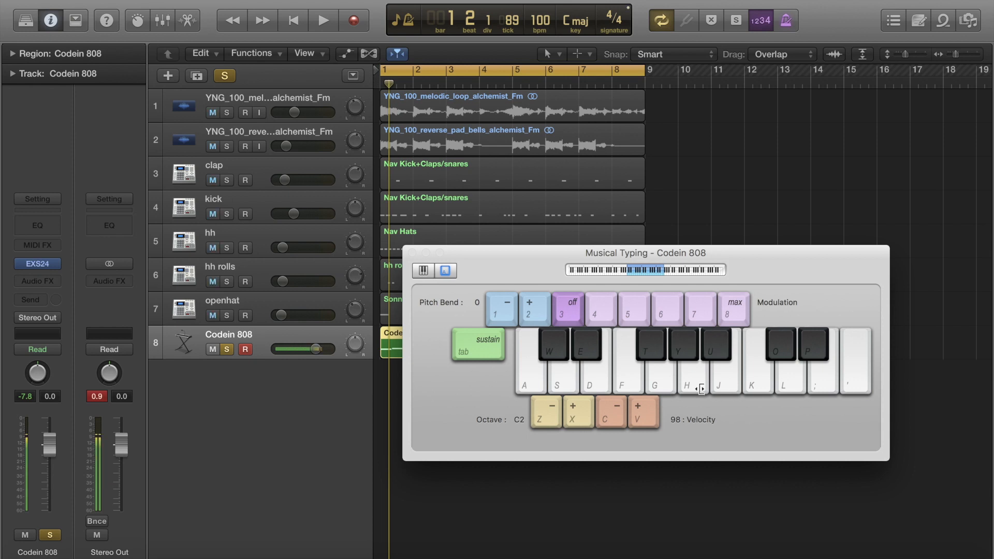
pyautogui.press('f')
pyautogui.press('k')
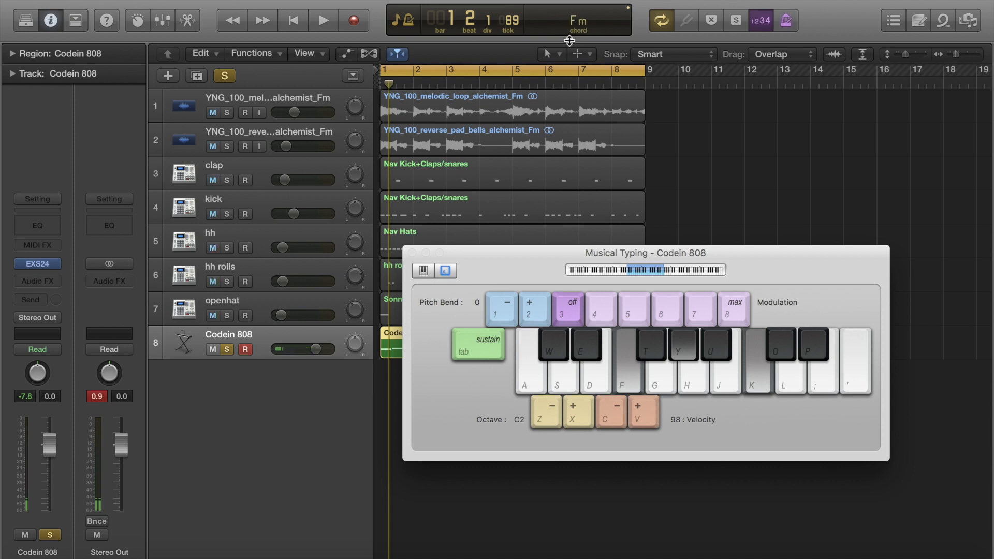
# Step: Alternate the root note F and the fifth C on the Codein 808 to compare them
pyautogui.press('d')
pyautogui.press('f')
pyautogui.press('k')
pyautogui.press('f')
pyautogui.press('k')
pyautogui.press('f')
pyautogui.press('k')
# Step: Switch the cycle off and play the project while trying C and F on the Codein 808
pyautogui.click(540, 75)
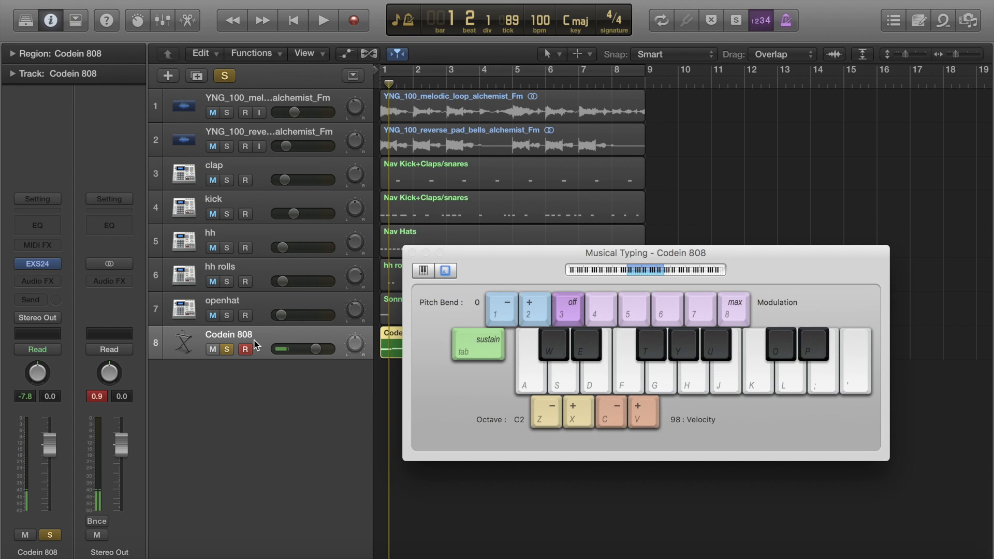
pyautogui.press('space')
pyautogui.press('k')
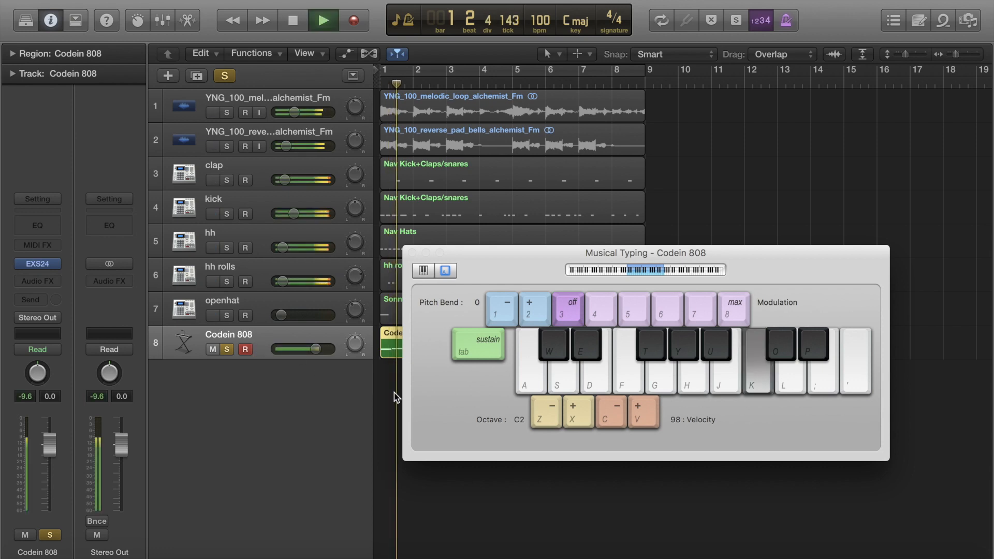
pyautogui.press('f')
pyautogui.press('space')
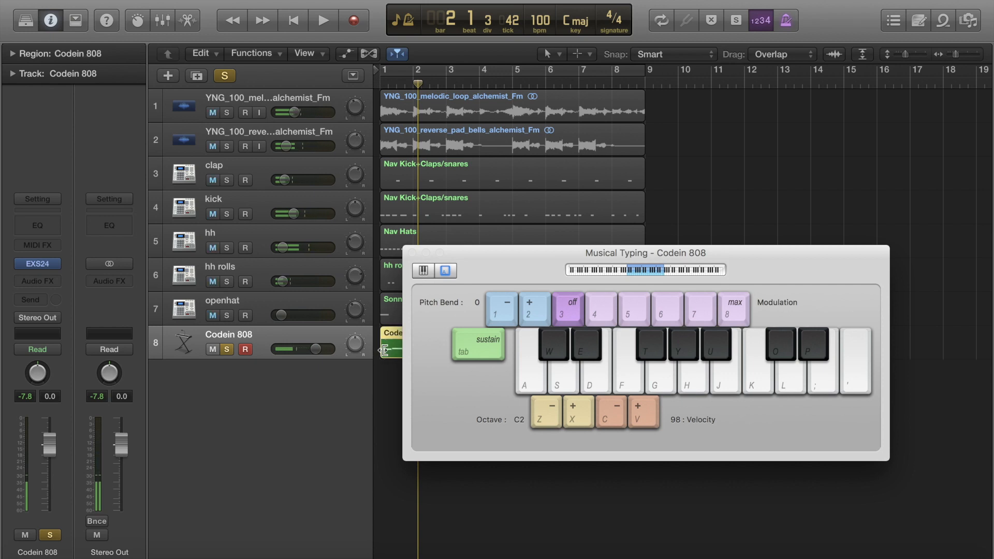
pyautogui.press('space')
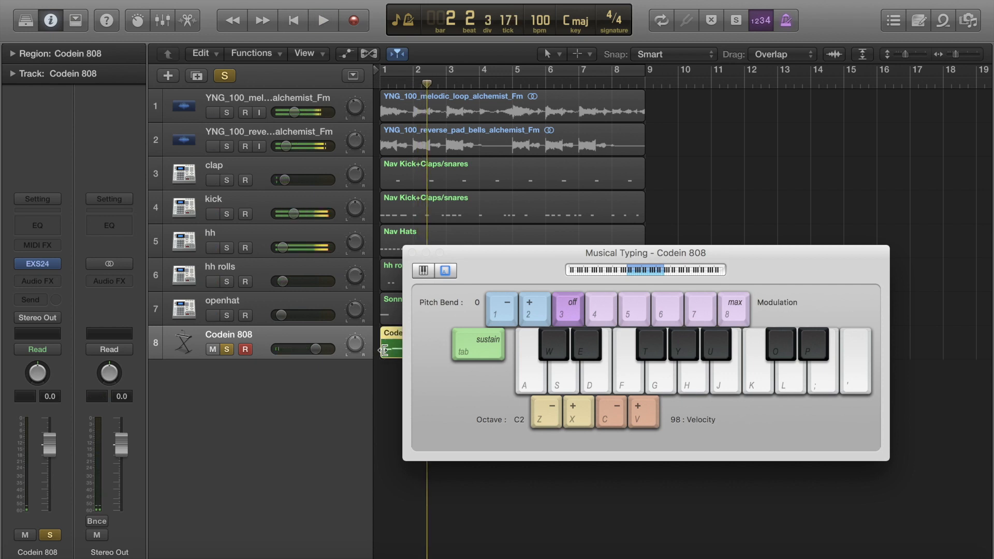
# Step: Re-enable the eight-bar cycle and play it from bar 1, playing along with F, G♯ and C on the Codein 808
pyautogui.click(402, 70)
pyautogui.press('space')
pyautogui.press('f')
pyautogui.press('k')
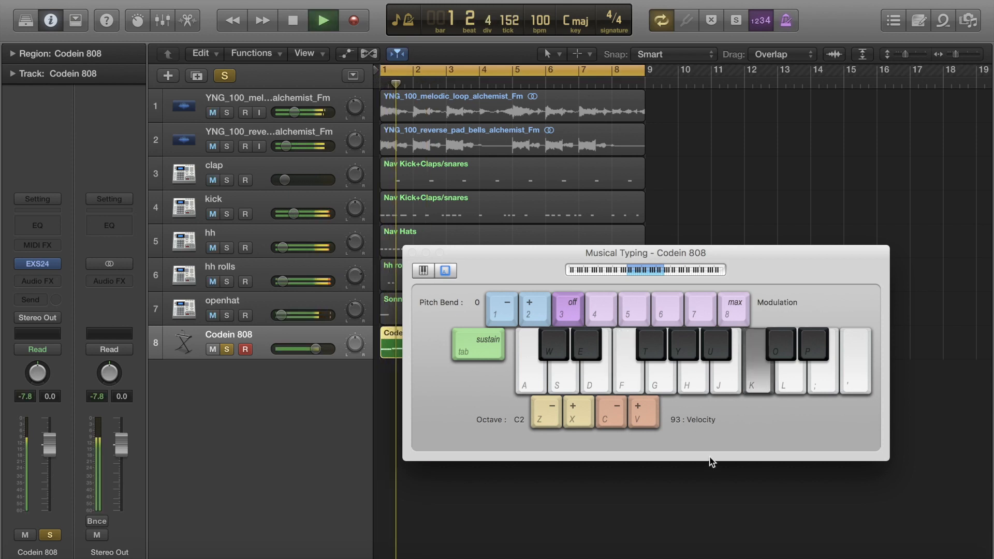
pyautogui.press('y')
pyautogui.press('f')
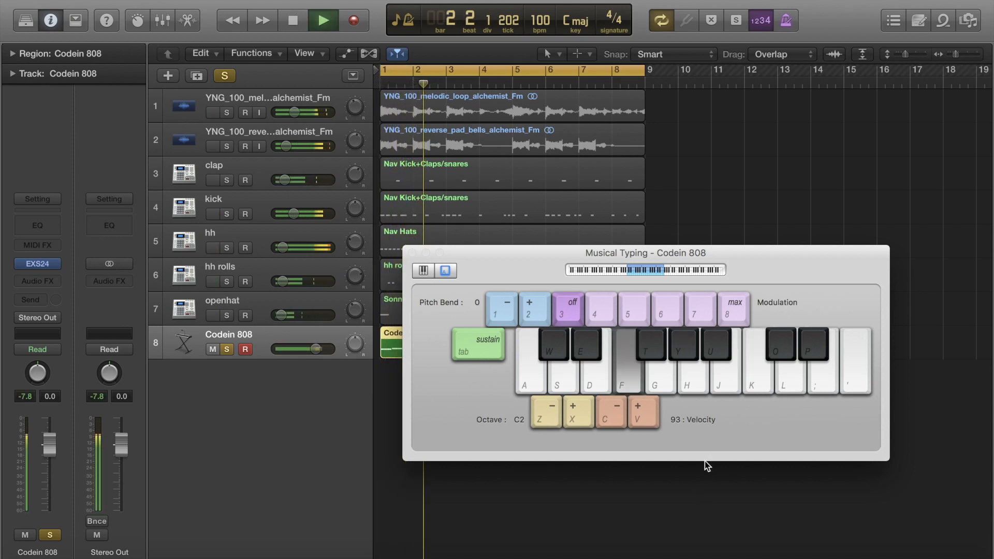
pyautogui.press('y')
pyautogui.press('f')
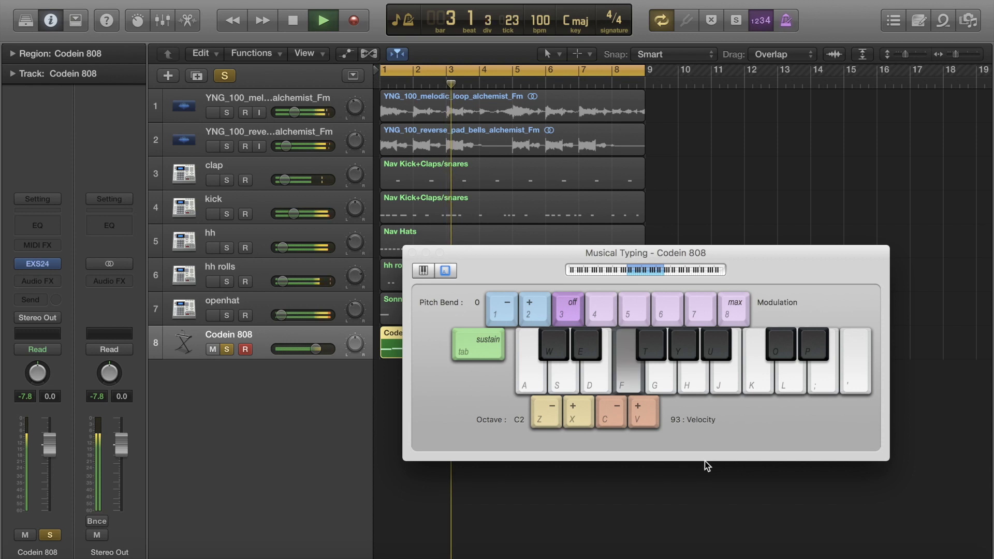
pyautogui.press('space')
# Step: Play the F minor chord on the Codein 808 once more and close the Musical Typing keyboard
pyautogui.click(615, 372)
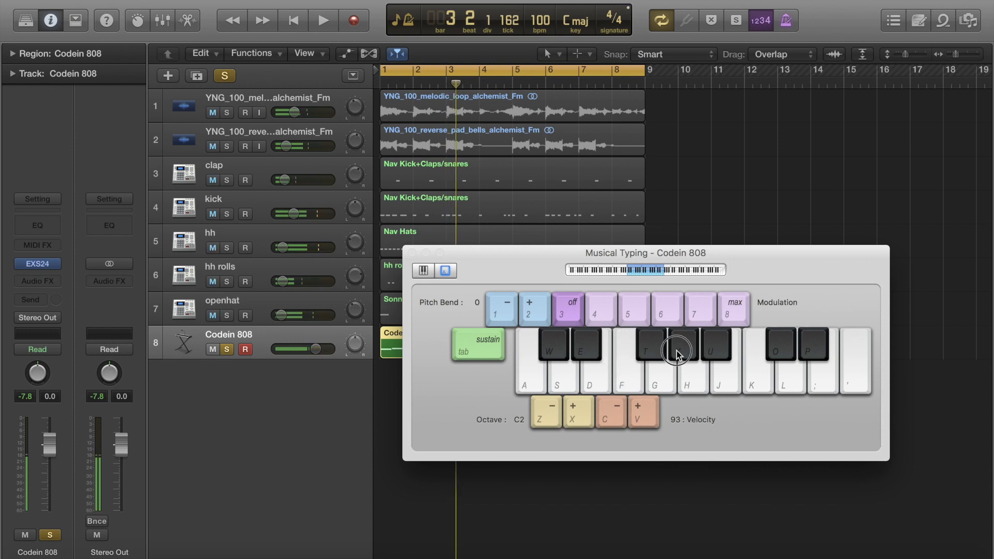
pyautogui.press('f')
pyautogui.press('k')
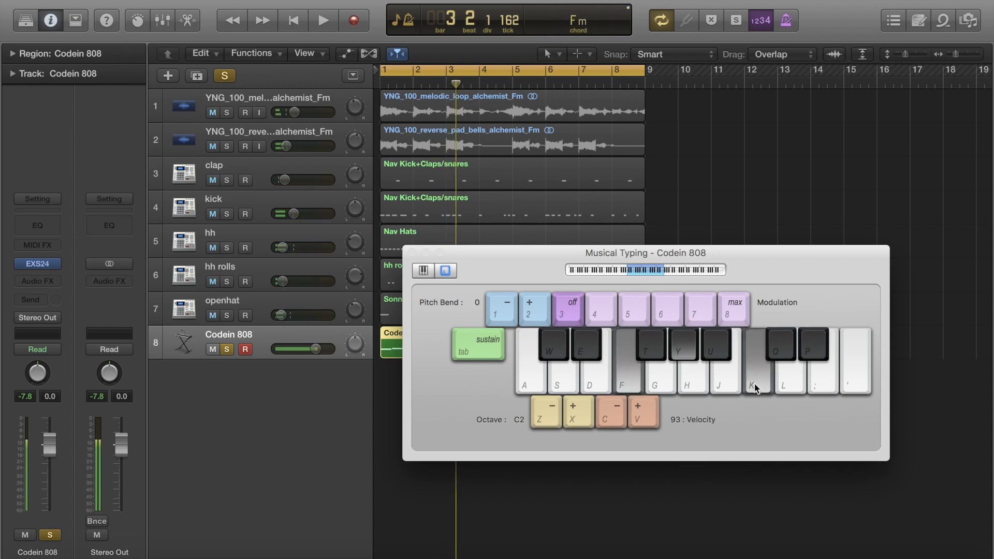
pyautogui.click(412, 253)
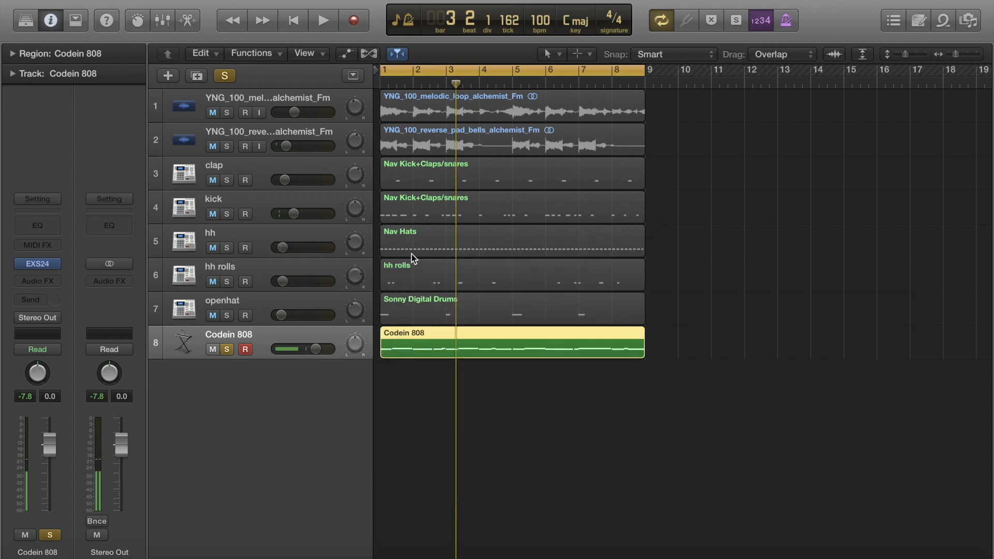
# Step: Clear all track solos and listen to the start of the full beat
pyautogui.click(224, 77)
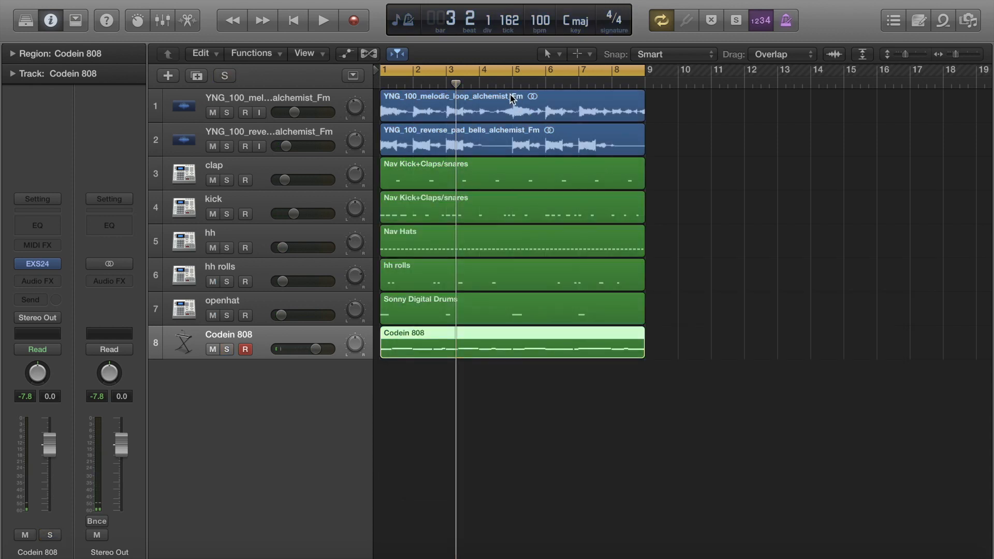
pyautogui.press('space')
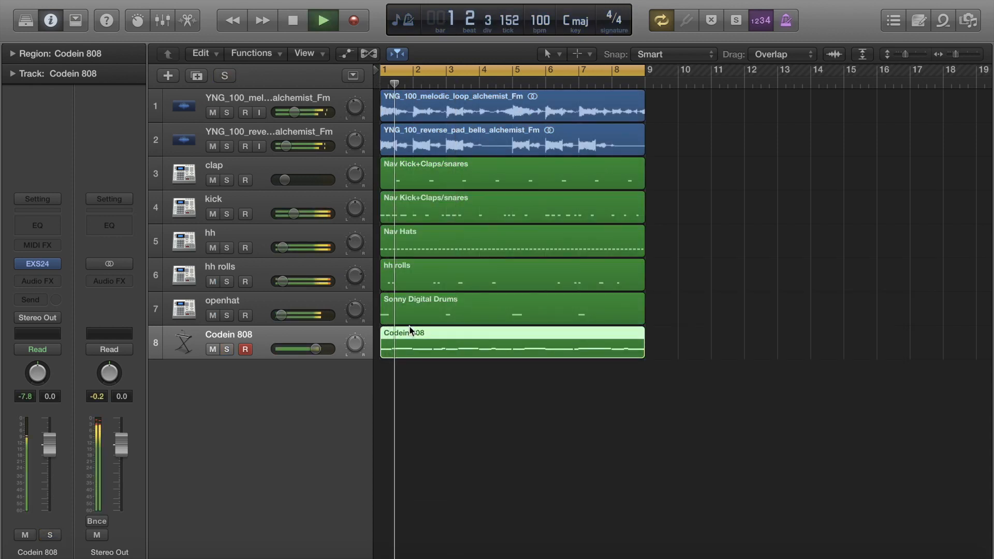
pyautogui.press('space')
# Step: Move the Codein 808 track directly below the kick track and solo both tracks
pyautogui.moveTo(266, 345); pyautogui.dragTo(266, 236)
pyautogui.click(226, 214)
pyautogui.click(228, 248)
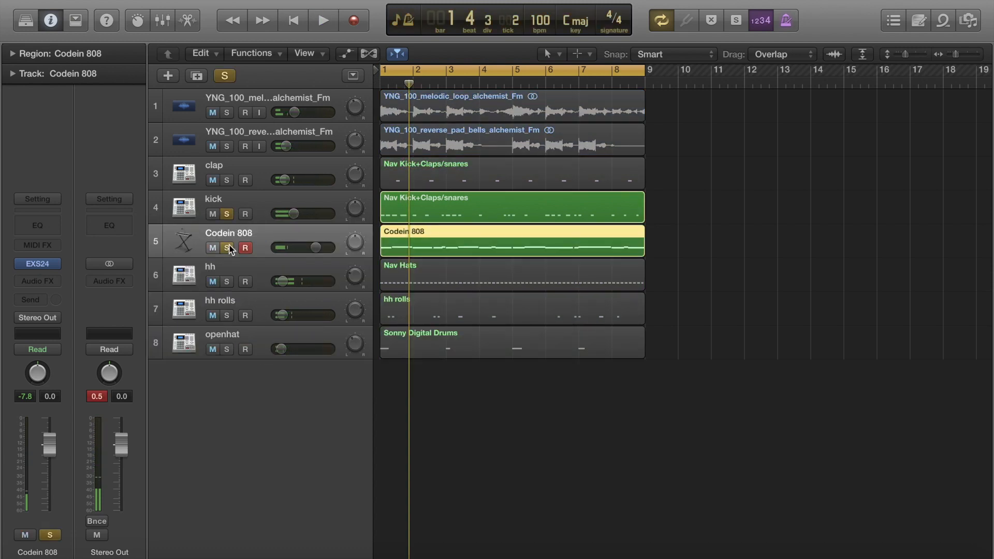
# Step: Balance the soloed pair during playback, lowering the Codein 808 to -7.6 dB and the kick to -14.2 dB
pyautogui.press('space')
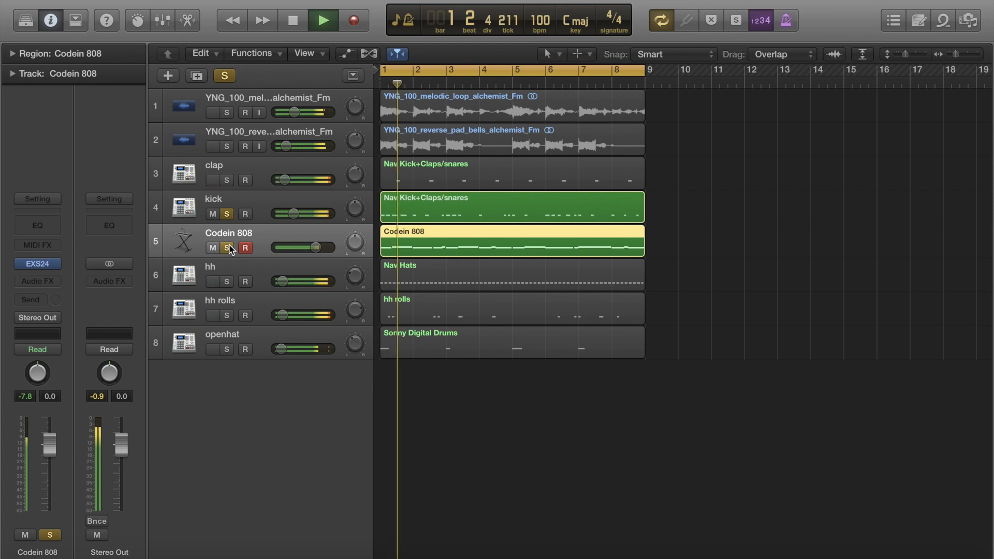
pyautogui.moveTo(279, 251); pyautogui.dragTo(288, 215)
pyautogui.press('space')
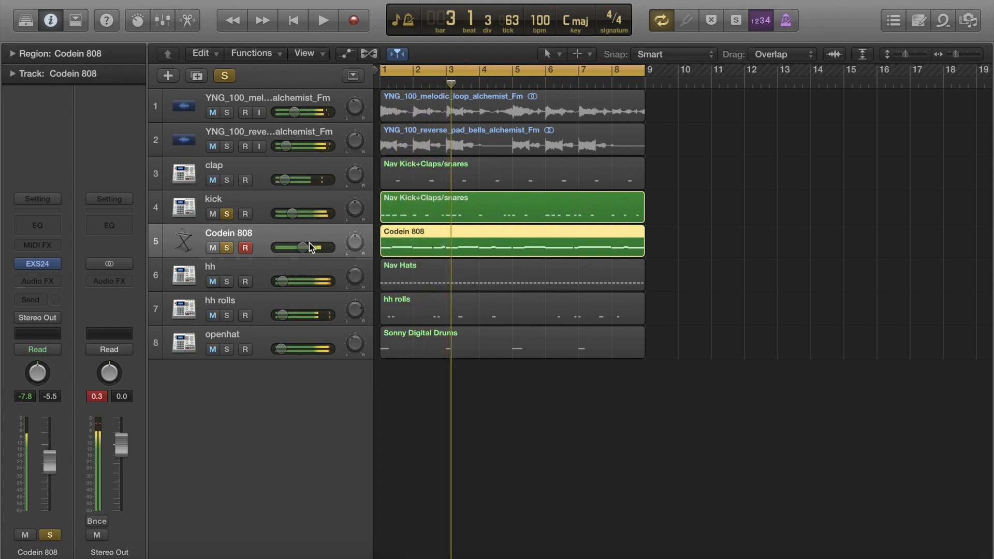
pyautogui.click(296, 249)
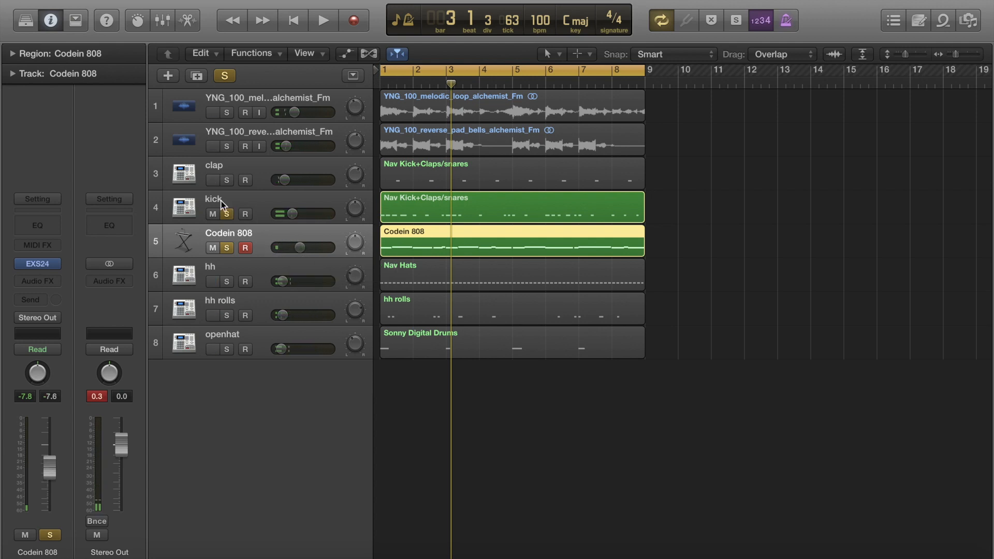
# Step: Reset the solos to the kick and Codein 808 and lower both volumes while playing, the kick to -16.4 dB
pyautogui.click(226, 223)
pyautogui.click(226, 76)
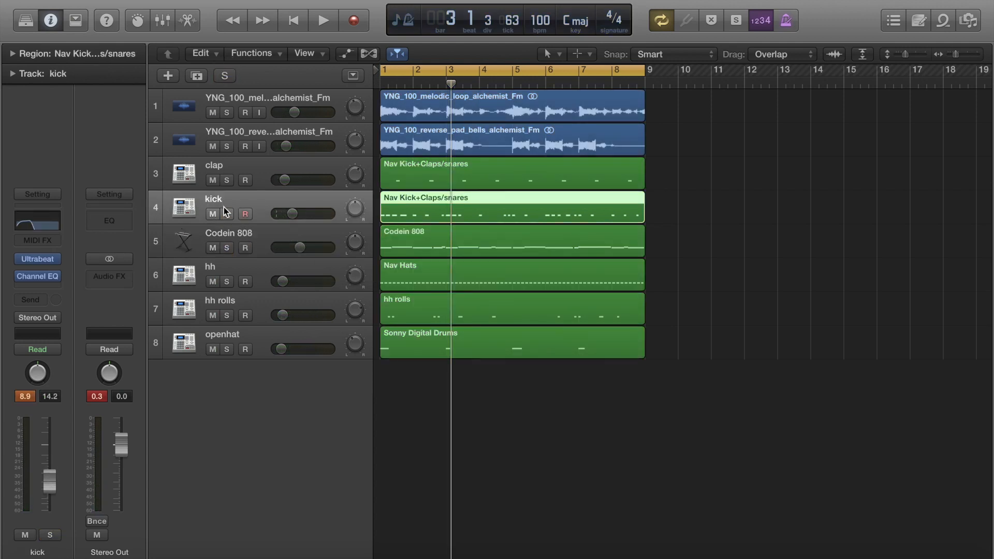
pyautogui.click(227, 214)
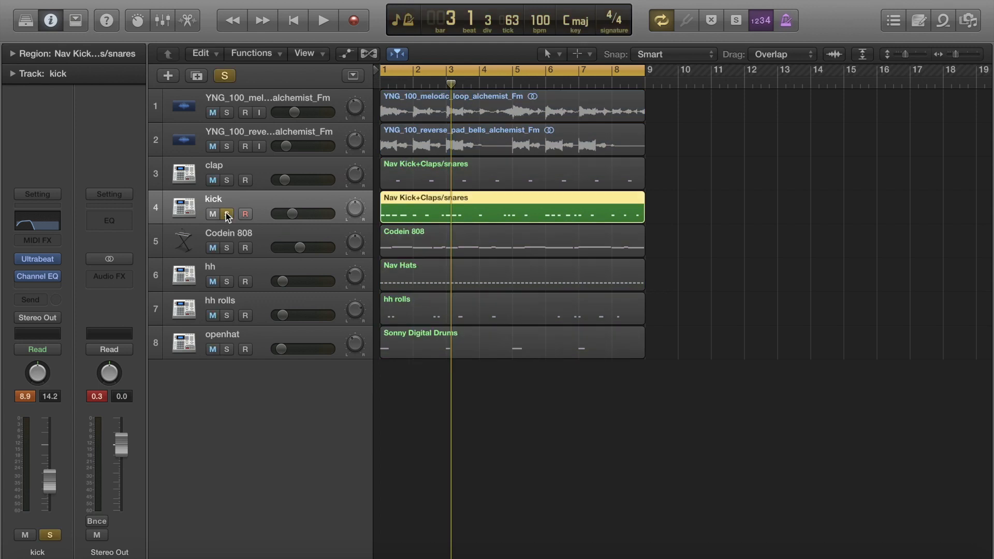
pyautogui.click(226, 247)
pyautogui.press('space')
pyautogui.moveTo(284, 250); pyautogui.dragTo(280, 250)
pyautogui.moveTo(291, 216); pyautogui.dragTo(288, 217)
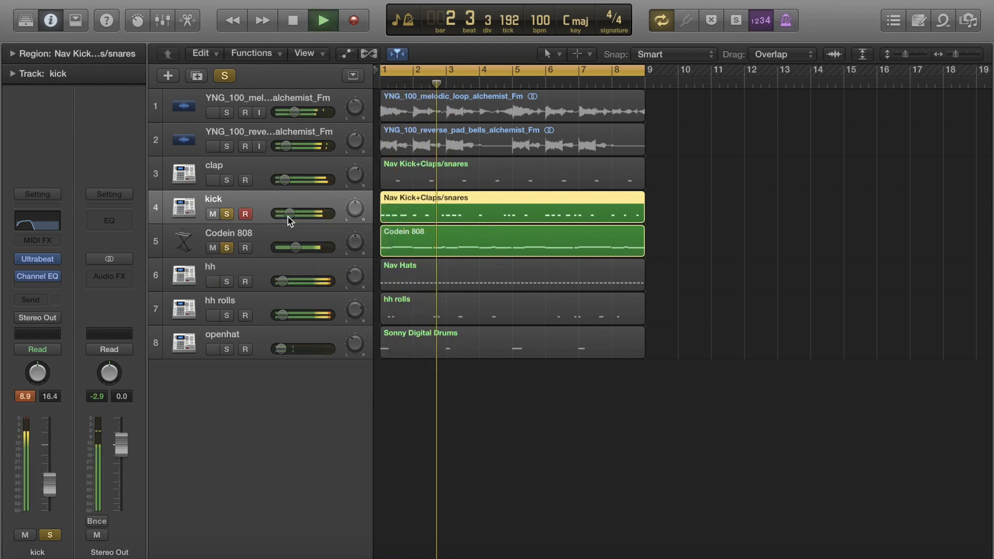
# Step: Clear all solos, then raise the kick to -14.2 dB and slightly lower the Codein 808 while the full beat plays
pyautogui.click(224, 76)
pyautogui.press('space')
pyautogui.press('space')
pyautogui.moveTo(290, 214); pyautogui.dragTo(293, 214)
pyautogui.moveTo(295, 251); pyautogui.dragTo(285, 253)
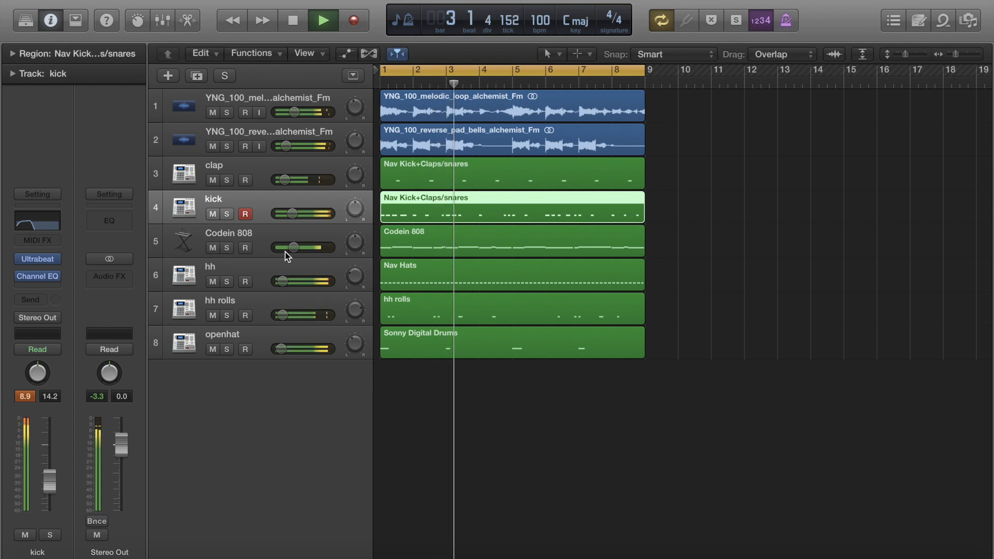
# Step: Add a Channel EQ with its analyzer on to the melodic loop track and play that track soloed
pyautogui.click(271, 102)
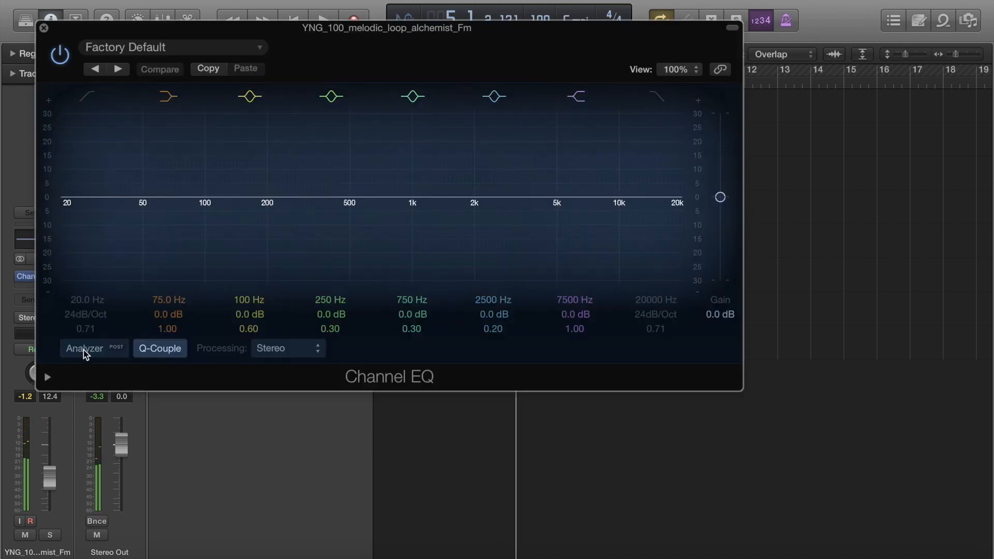
pyautogui.click(84, 350)
pyautogui.press('space')
pyautogui.press('s')
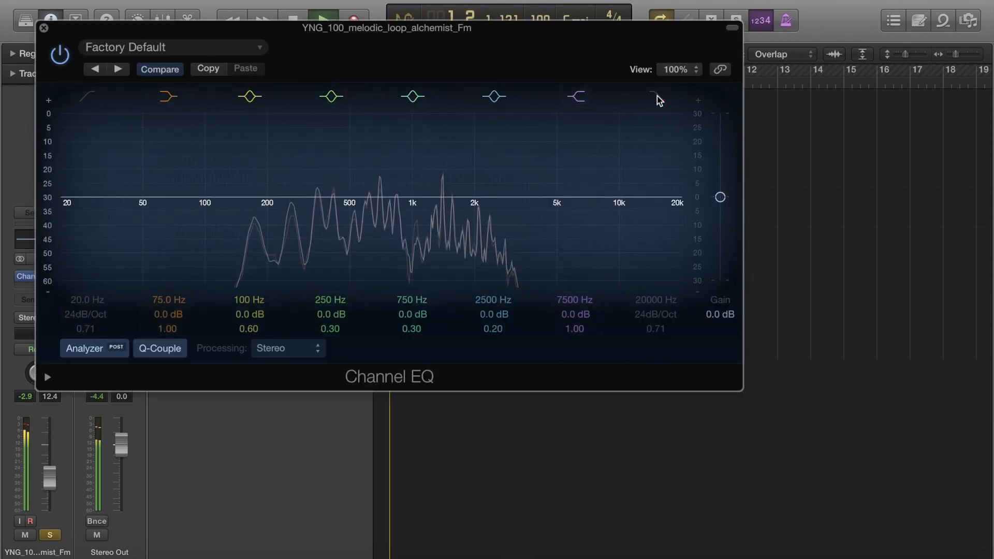
# Step: Enable the melodic loop's high cut at 2050 Hz and low cut at 240 Hz, both with 48 dB/Oct slopes
pyautogui.click(658, 96)
pyautogui.moveTo(570, 142); pyautogui.dragTo(392, 205)
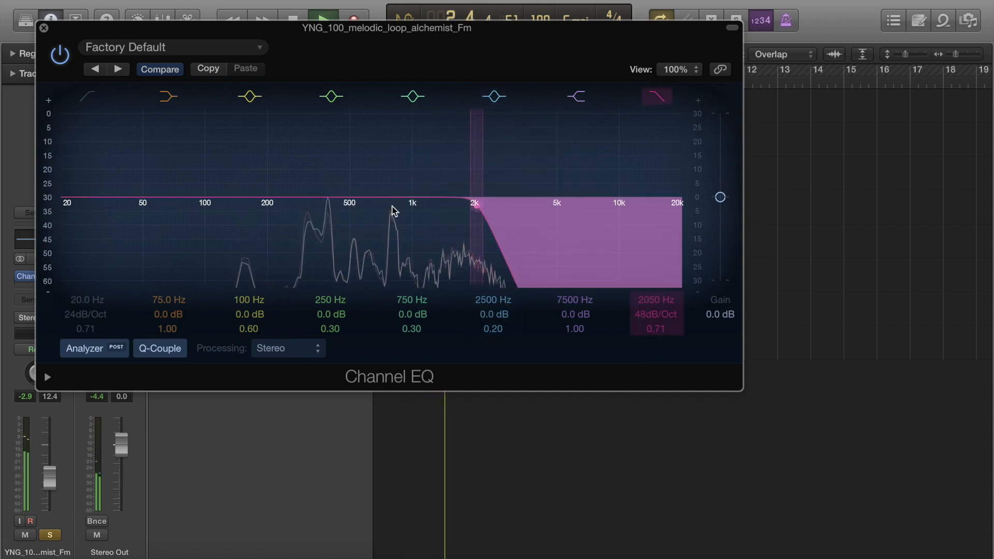
pyautogui.click(87, 96)
pyautogui.moveTo(68, 157); pyautogui.dragTo(291, 164)
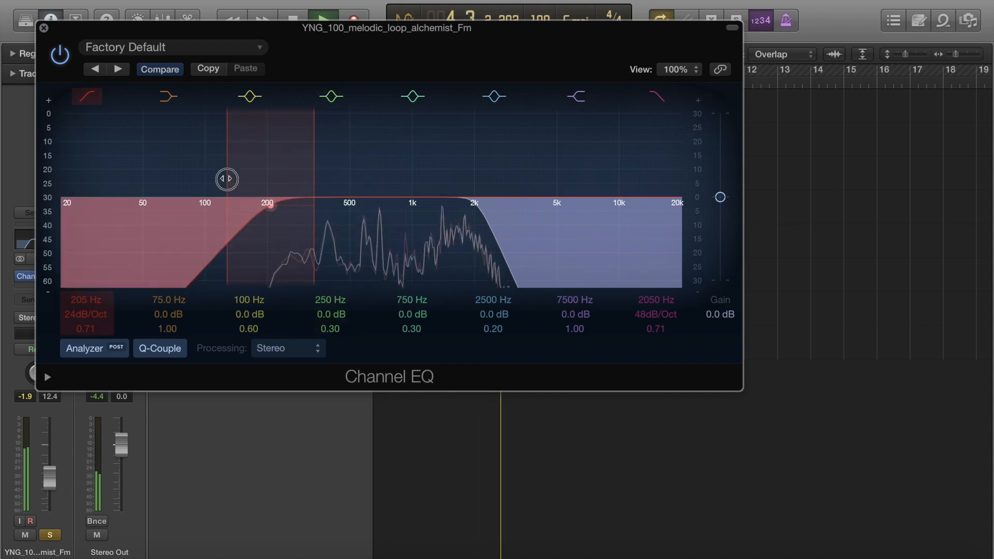
pyautogui.moveTo(227, 179); pyautogui.dragTo(281, 184)
pyautogui.moveTo(184, 250); pyautogui.dragTo(197, 248)
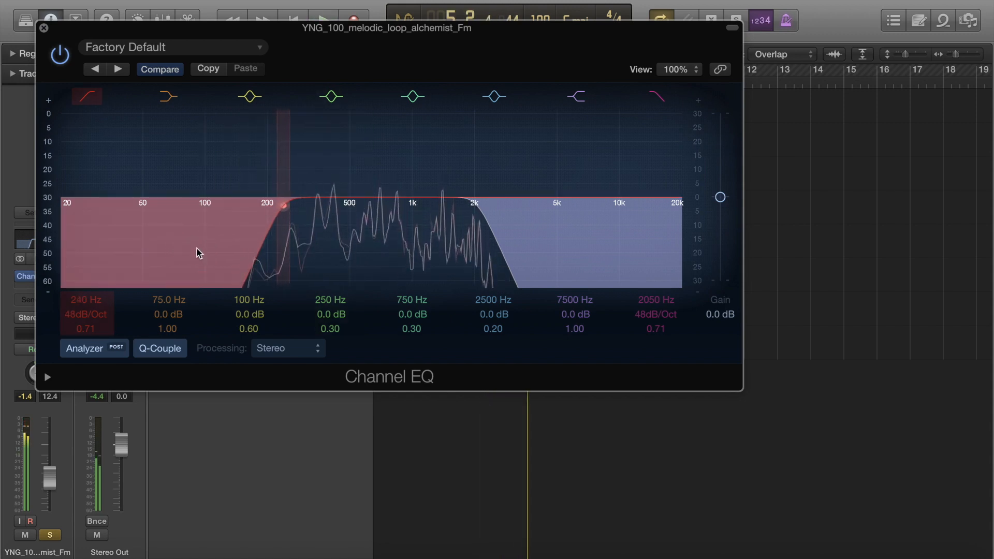
pyautogui.press('space')
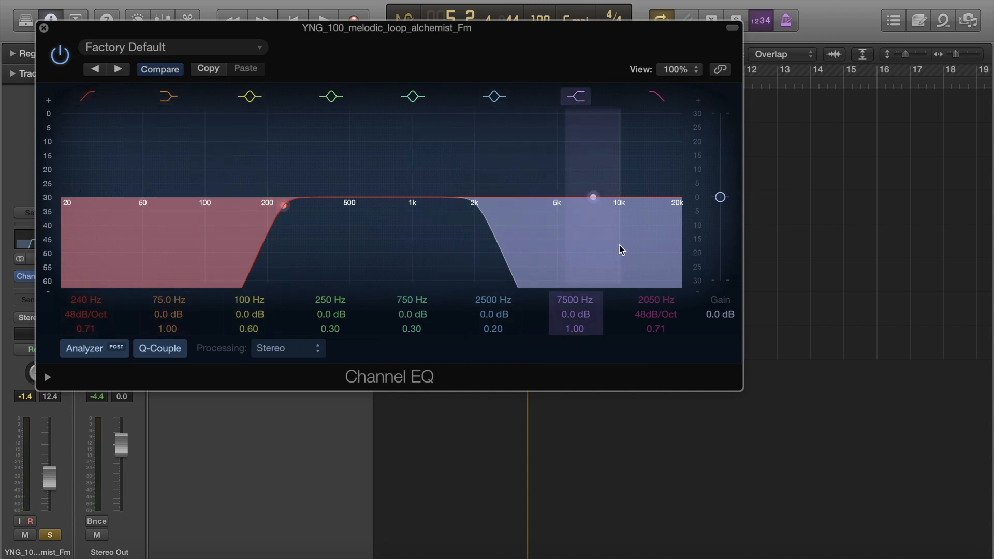
# Step: Boost the melodic loop by 3 dB at 640 Hz with Q 1.20, and refine its low cut to 260 Hz and high cut to 2000 Hz
pyautogui.moveTo(386, 198); pyautogui.dragTo(372, 189)
pyautogui.moveTo(293, 161); pyautogui.dragTo(309, 160)
pyautogui.press('space')
pyautogui.moveTo(284, 235); pyautogui.dragTo(290, 231)
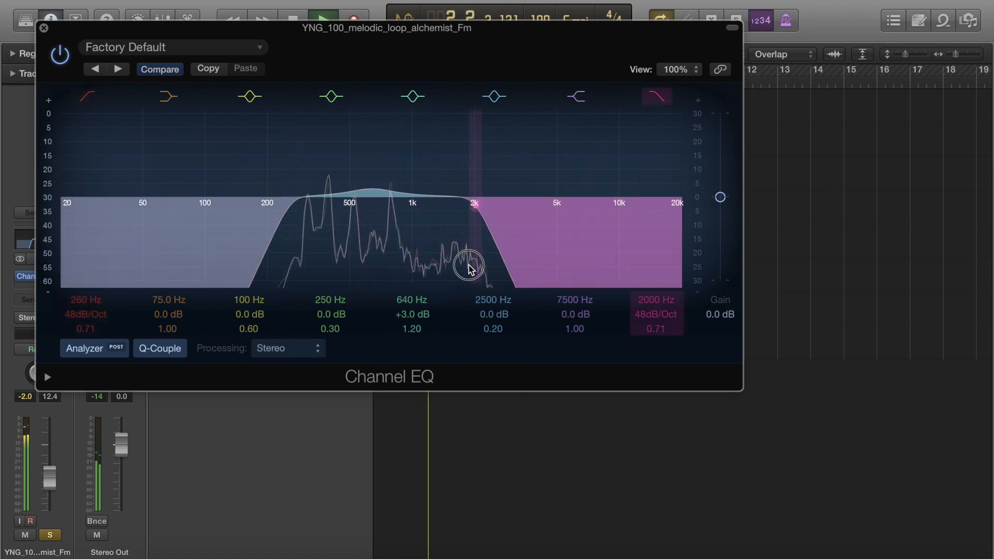
pyautogui.click(44, 28)
pyautogui.press('space')
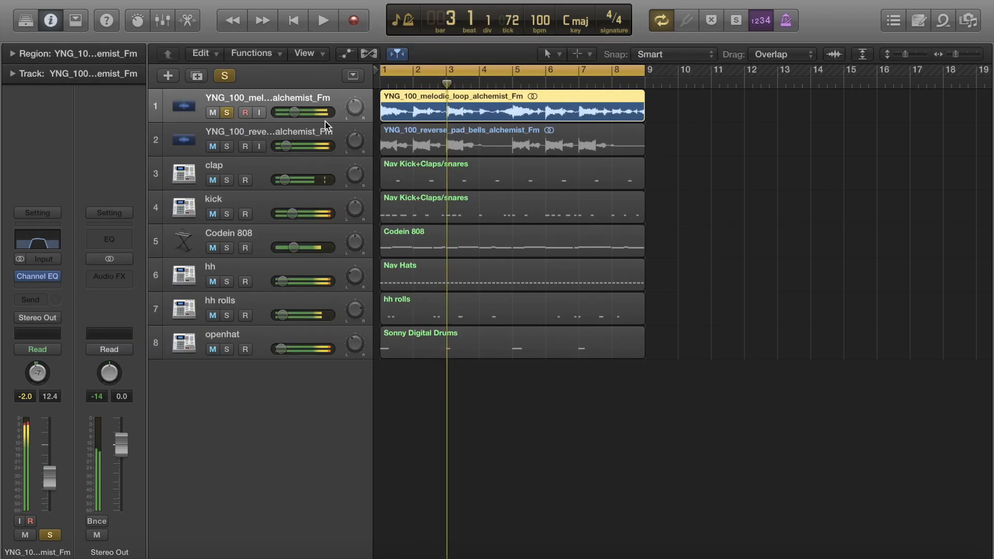
# Step: Add a Channel EQ with its analyzer on to the reverse pad bells track and play that track soloed from the start
pyautogui.click(260, 147)
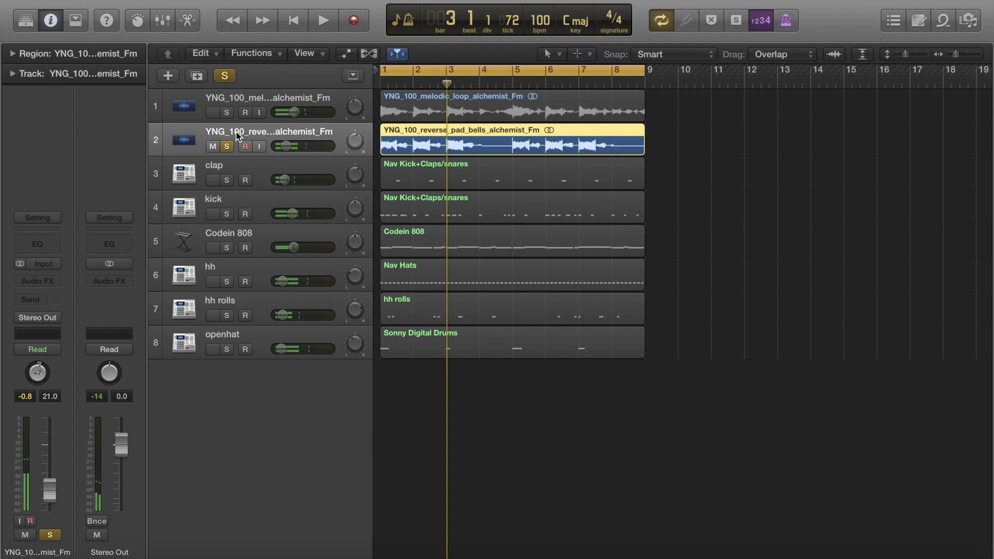
pyautogui.press('Return')
pyautogui.press('space')
pyautogui.click(50, 244)
pyautogui.click(92, 349)
# Step: Enable the reverse pad bells' low cut at 285 Hz with a 48 dB/Oct slope, leaving the low shelf band switched off
pyautogui.click(89, 97)
pyautogui.moveTo(89, 141); pyautogui.dragTo(301, 151)
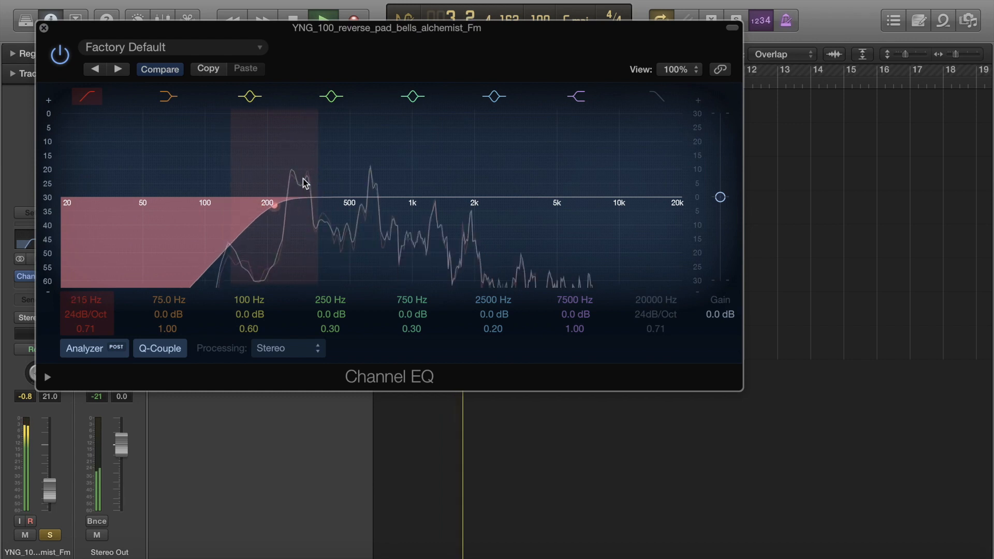
pyautogui.moveTo(231, 181); pyautogui.dragTo(264, 190)
pyautogui.moveTo(179, 282); pyautogui.dragTo(236, 279)
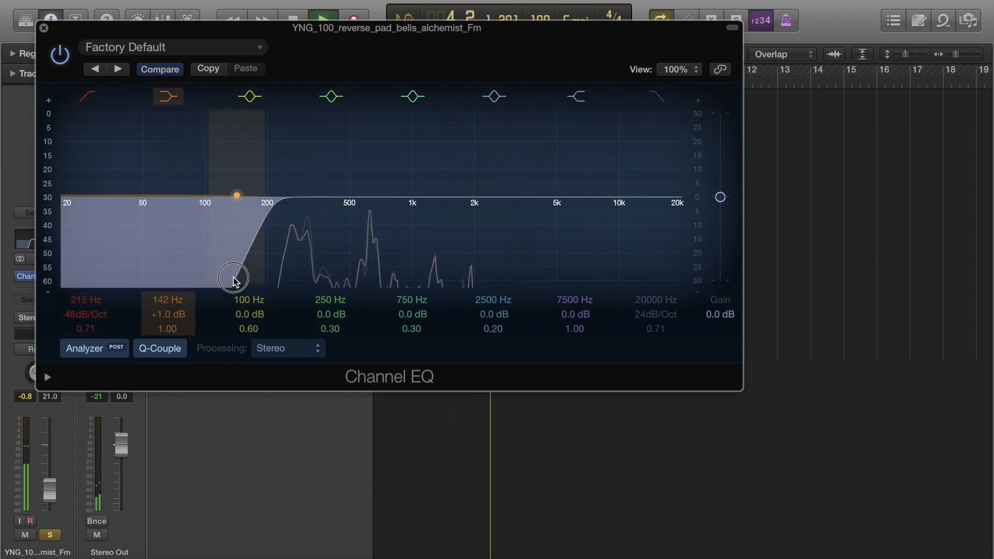
pyautogui.moveTo(259, 227); pyautogui.dragTo(292, 233)
pyautogui.click(169, 97)
pyautogui.moveTo(286, 265); pyautogui.dragTo(280, 262)
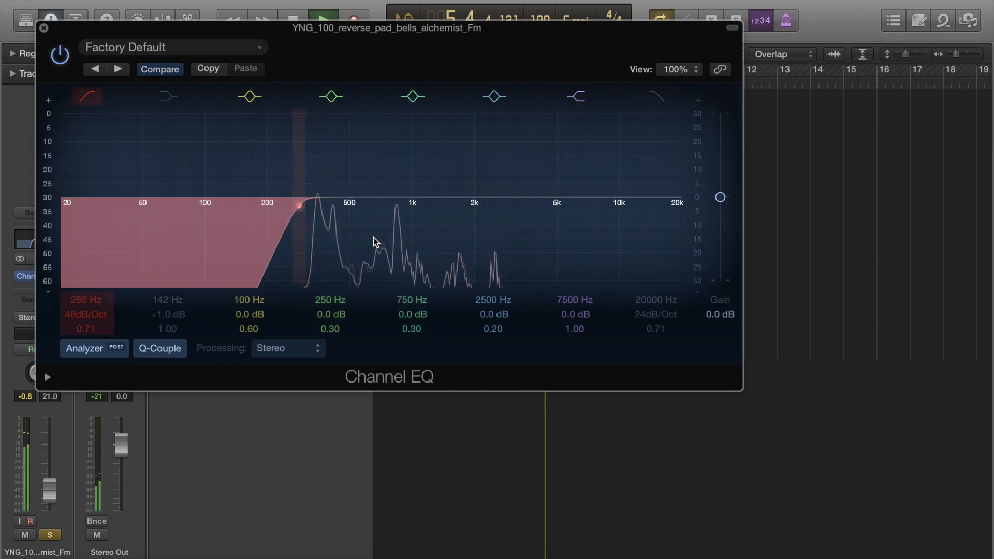
# Step: Enable the reverse pad bells' high cut at 2350 Hz with a 48 dB/Oct slope
pyautogui.click(664, 101)
pyautogui.moveTo(667, 107); pyautogui.dragTo(466, 129)
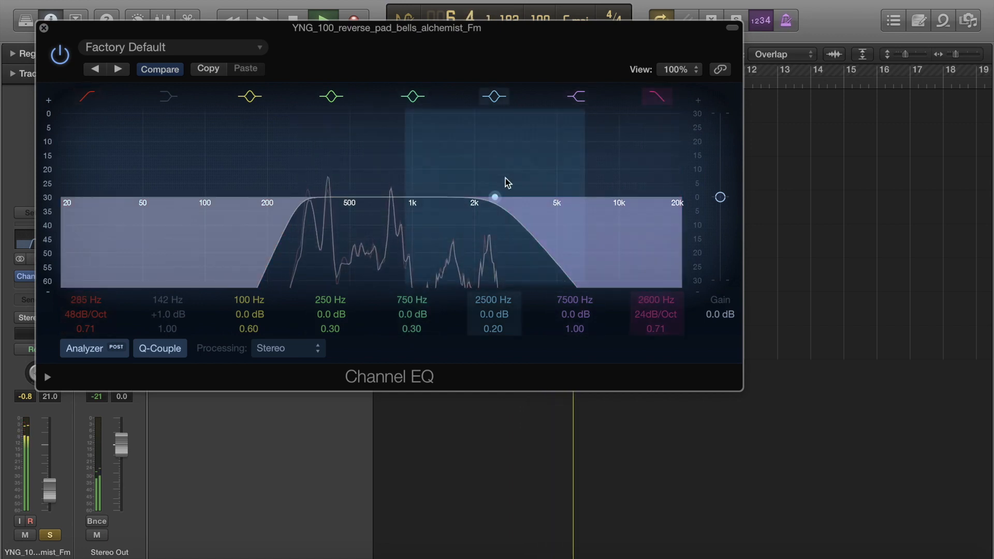
pyautogui.moveTo(563, 171); pyautogui.dragTo(552, 244)
# Step: Boost the reverse pad bells by 5 dB at 510 Hz with Q 1.50 and close the EQ
pyautogui.moveTo(381, 202); pyautogui.dragTo(359, 191)
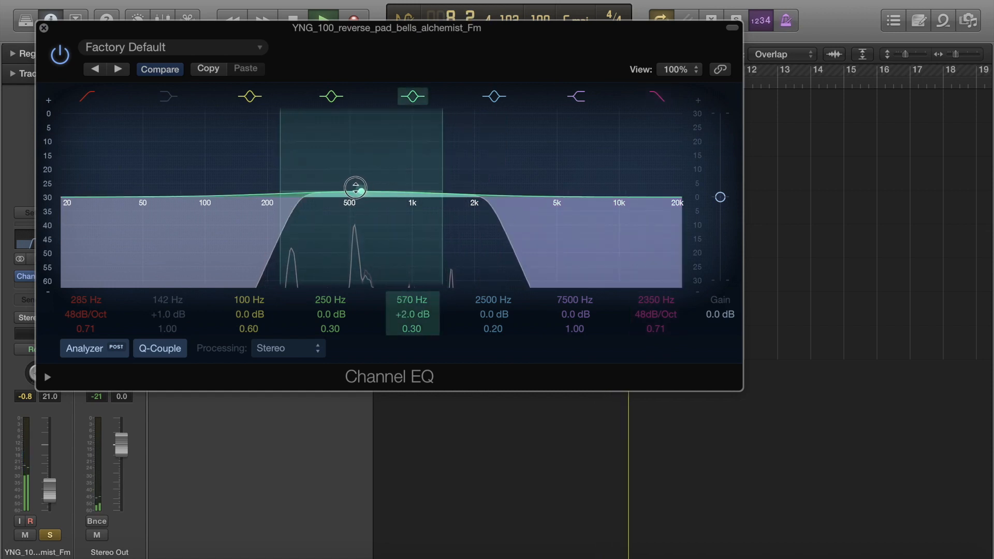
pyautogui.moveTo(288, 147)
pyautogui.mouseDown()
pyautogui.moveTo(317, 146)
pyautogui.moveTo(304, 138)
pyautogui.mouseUp()
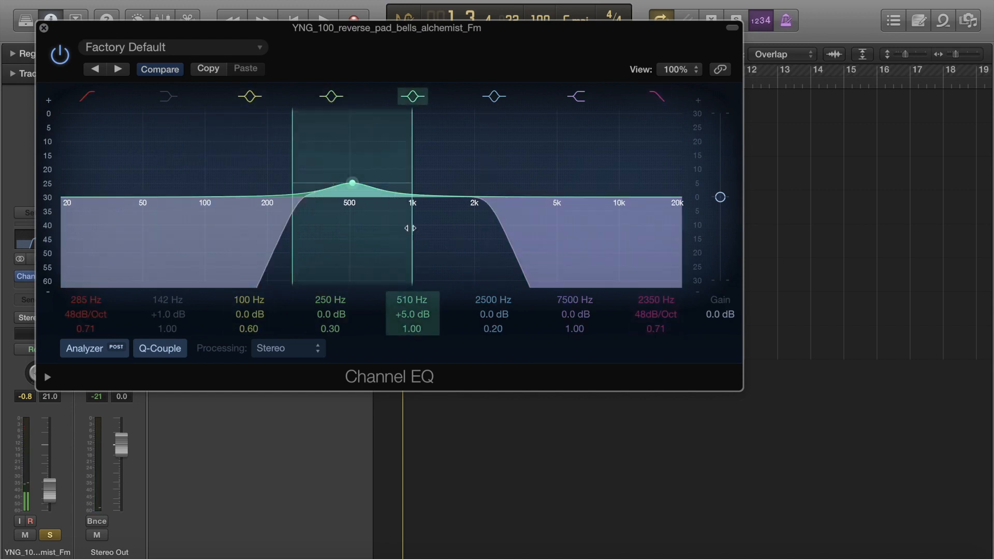
pyautogui.moveTo(411, 233); pyautogui.dragTo(406, 233)
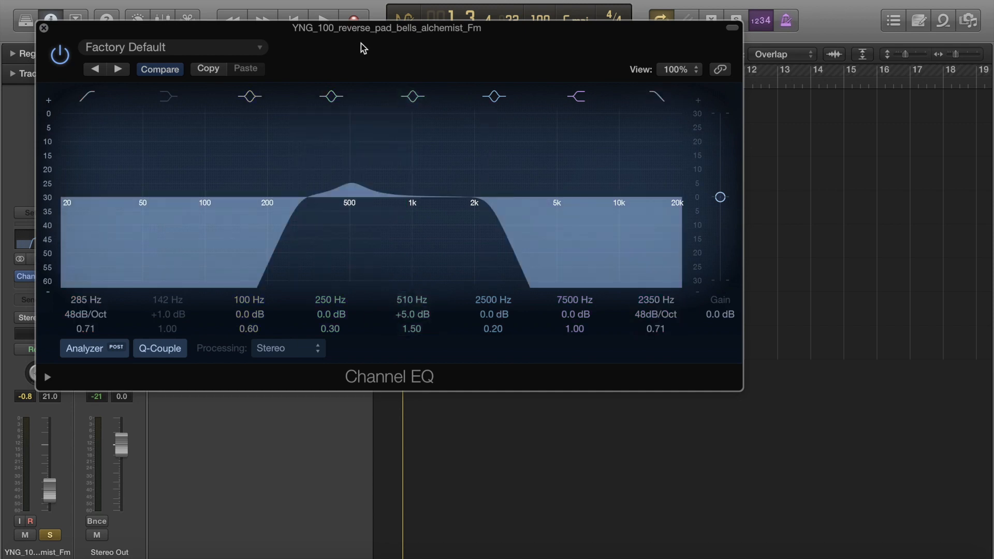
pyautogui.click(42, 28)
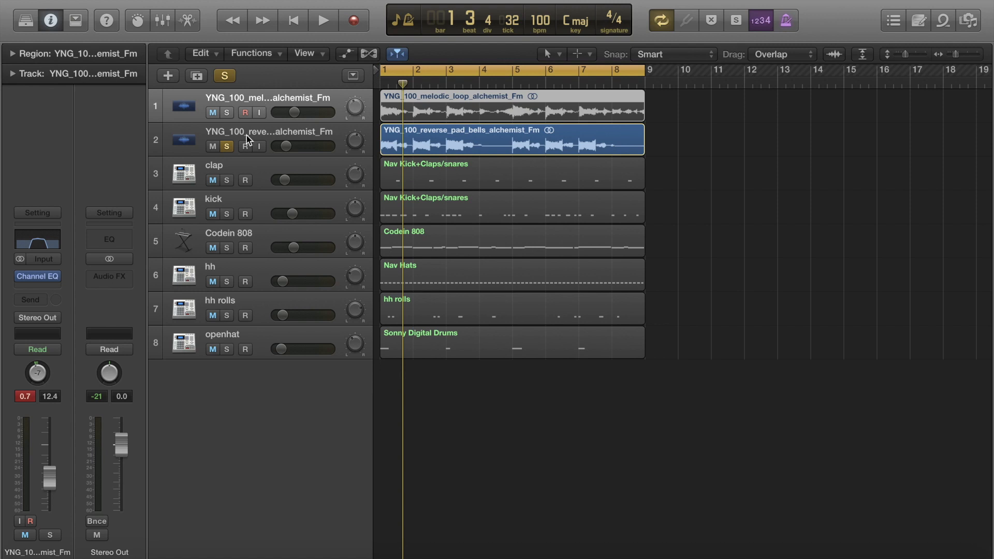
# Step: Open the Channel EQs of the reverse pad bells and the kick in two separate windows
pyautogui.click(44, 247)
pyautogui.moveTo(521, 31); pyautogui.dragTo(871, 1)
pyautogui.click(257, 207)
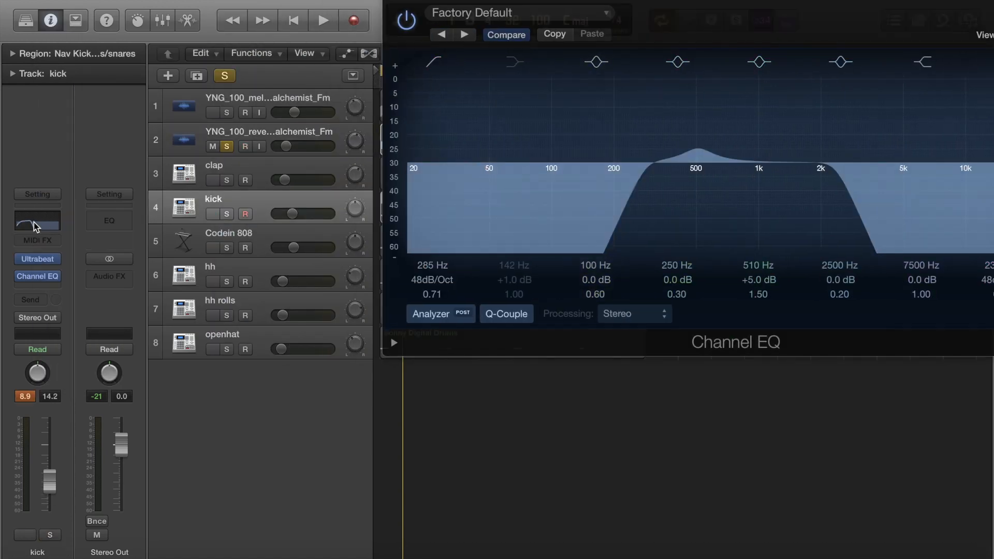
pyautogui.click(35, 227)
pyautogui.moveTo(568, 70); pyautogui.dragTo(841, 249)
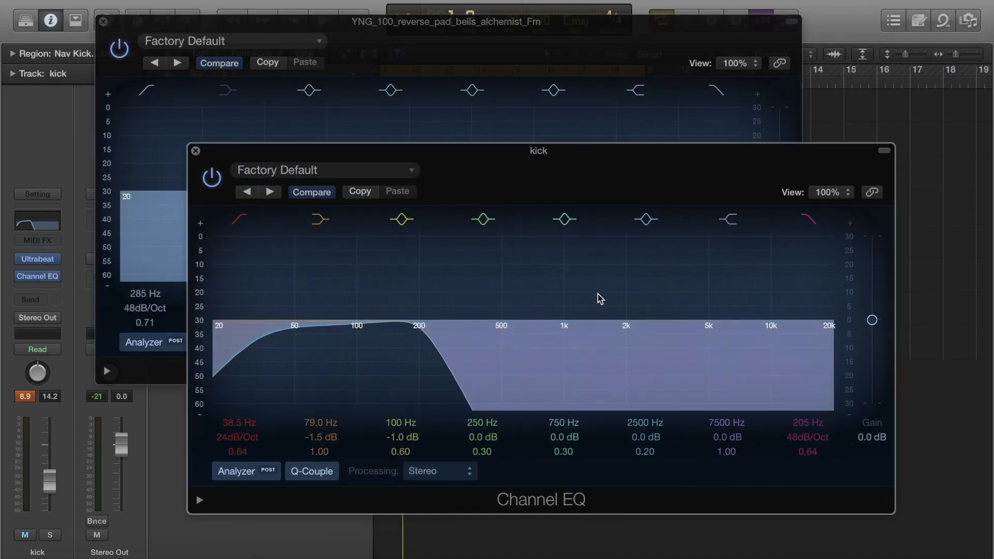
# Step: Scale both EQ windows to 75% and arrange them so that both curves can be compared
pyautogui.moveTo(470, 26); pyautogui.dragTo(399, 29)
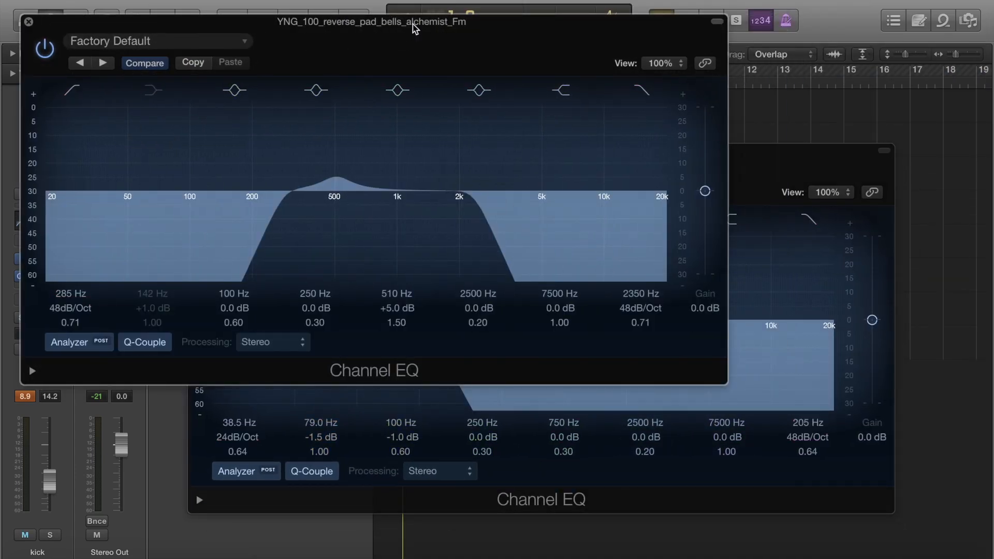
pyautogui.click(682, 65)
pyautogui.click(669, 125)
pyautogui.click(831, 194)
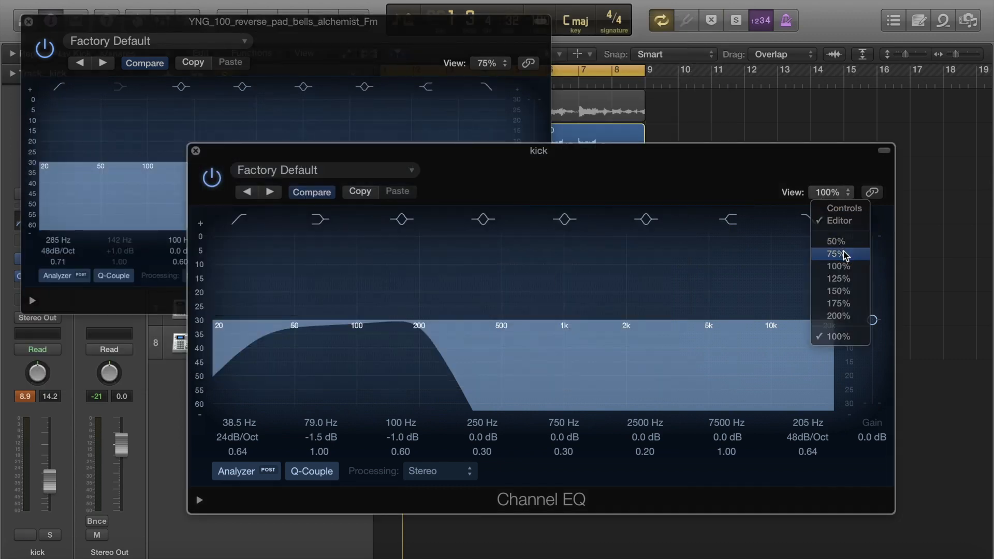
pyautogui.click(842, 254)
pyautogui.moveTo(595, 178); pyautogui.dragTo(661, 315)
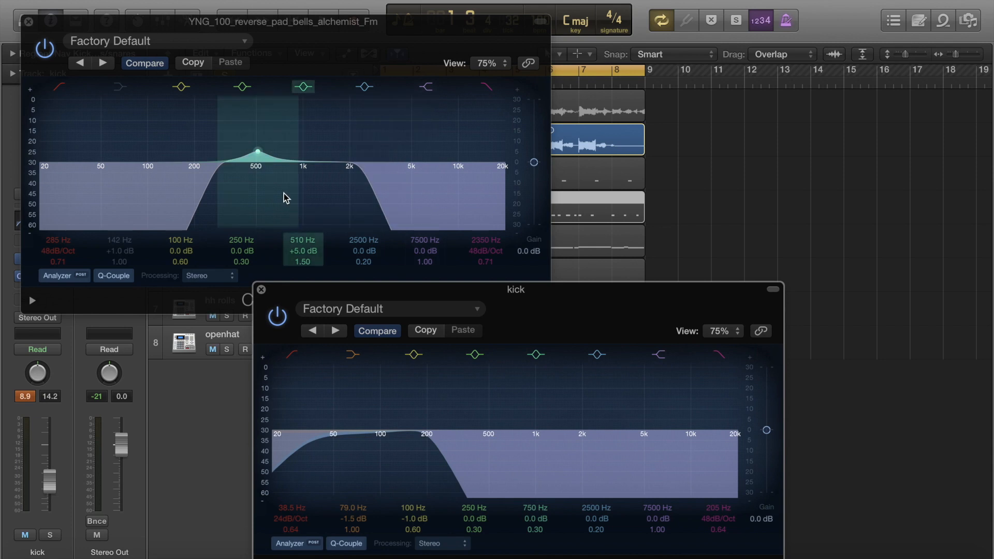
# Step: Play the reverse pad bells with the kick also soloed, refine the bells' low cut to 290 Hz, and close both EQs
pyautogui.press('space')
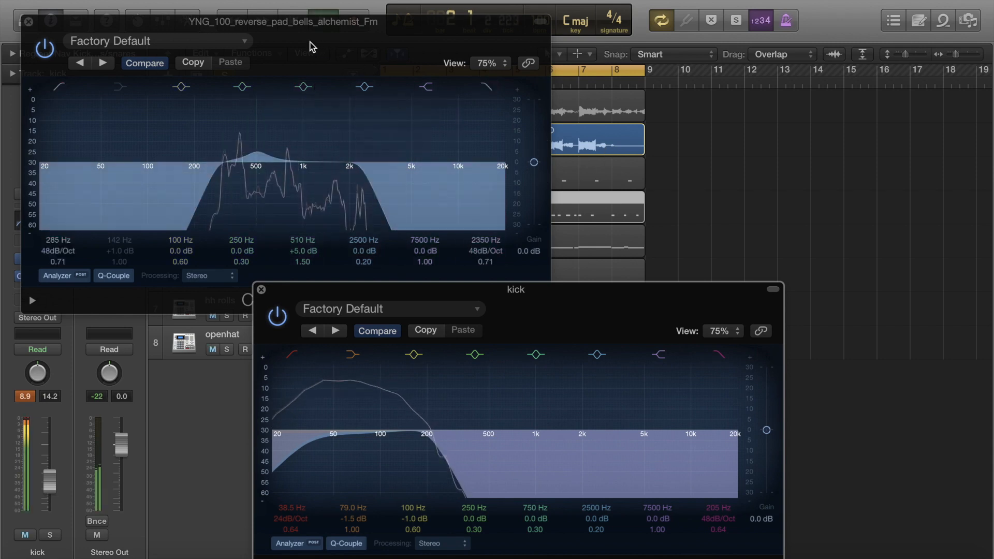
pyautogui.moveTo(312, 46); pyautogui.dragTo(679, 48)
pyautogui.click(227, 214)
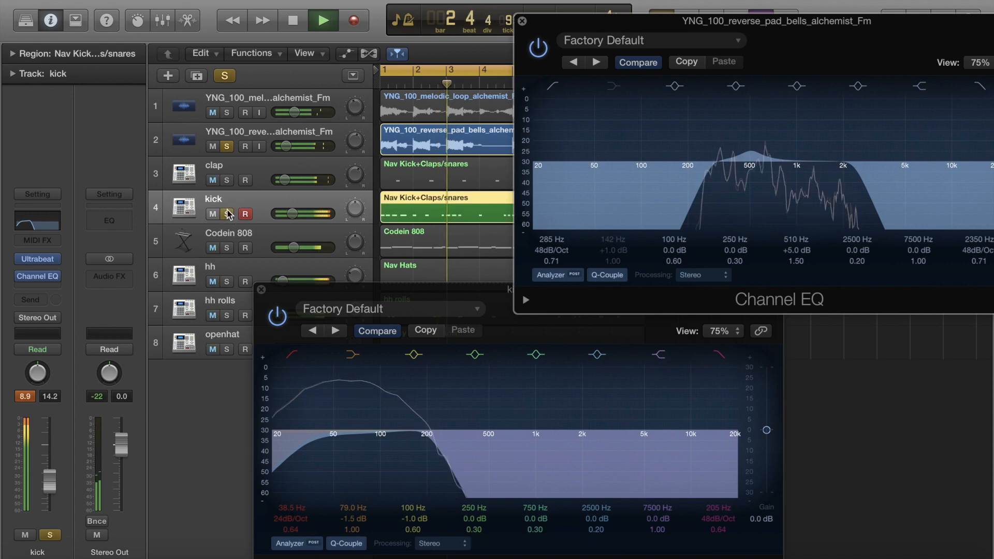
pyautogui.moveTo(807, 47); pyautogui.dragTo(370, 48)
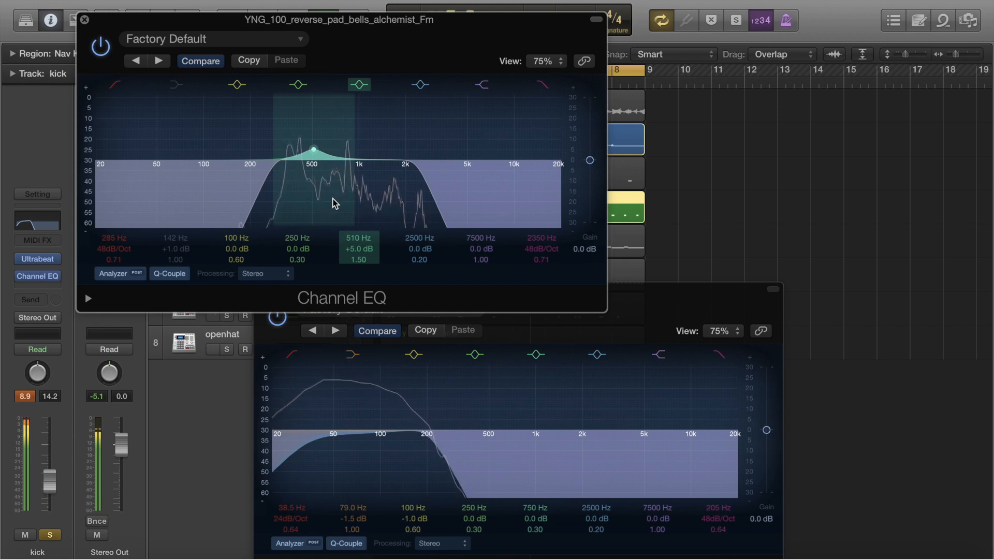
pyautogui.moveTo(255, 215); pyautogui.dragTo(257, 215)
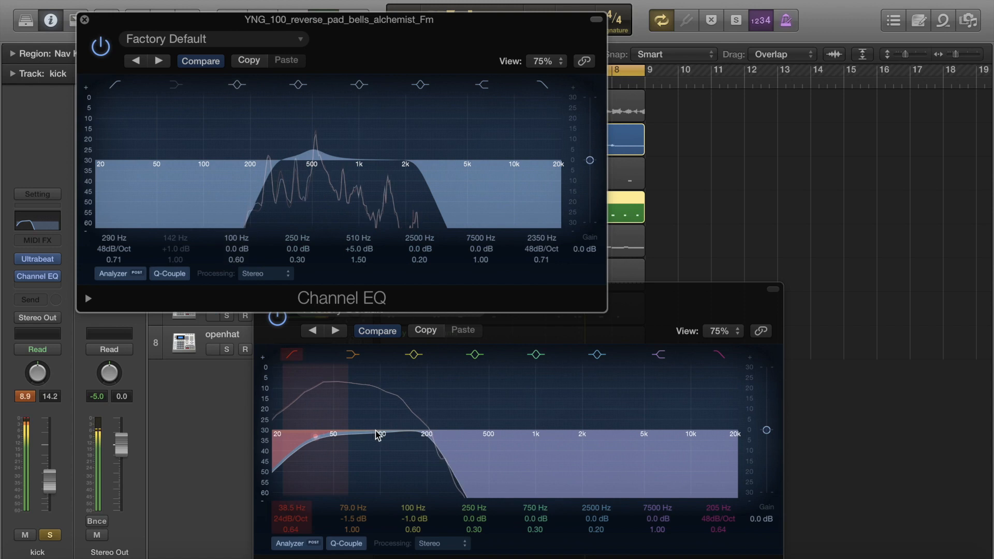
pyautogui.click(85, 20)
pyautogui.click(260, 289)
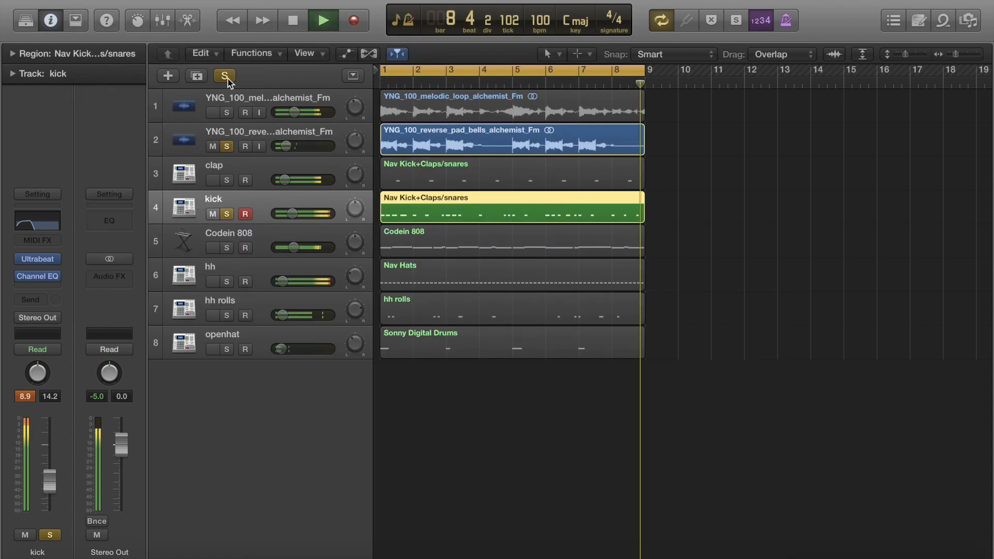
# Step: Clear all track solos, check the kick's EQ curve and play the full beat from the start
pyautogui.click(226, 76)
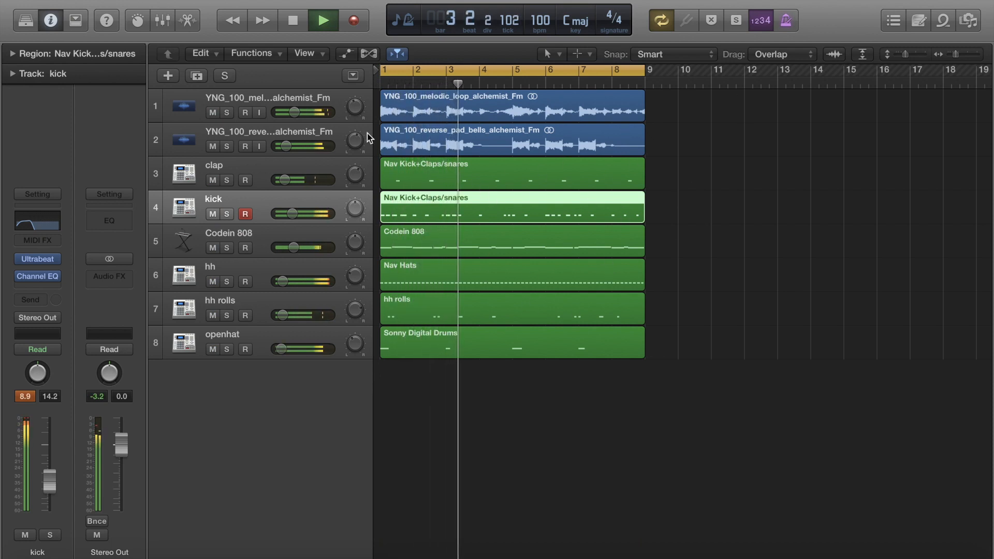
pyautogui.click(28, 227)
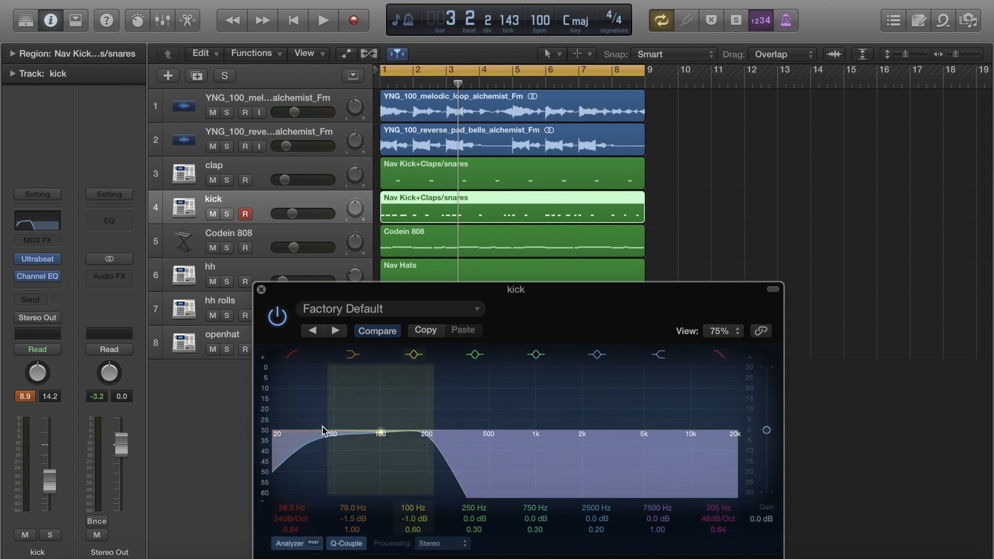
pyautogui.click(262, 291)
pyautogui.press('Return')
pyautogui.press('space')
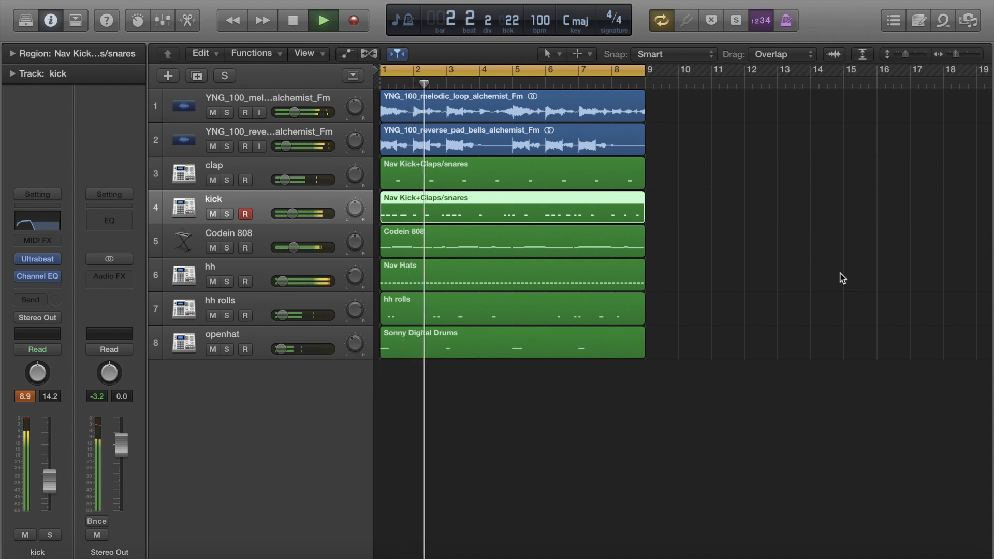
# Step: Lower the hh and hh rolls tracks together, bringing hh rolls to -32.0 dB
pyautogui.click(839, 277)
pyautogui.click(259, 294)
pyautogui.hotkey('shift', 'Down')
pyautogui.moveTo(283, 315); pyautogui.dragTo(282, 315)
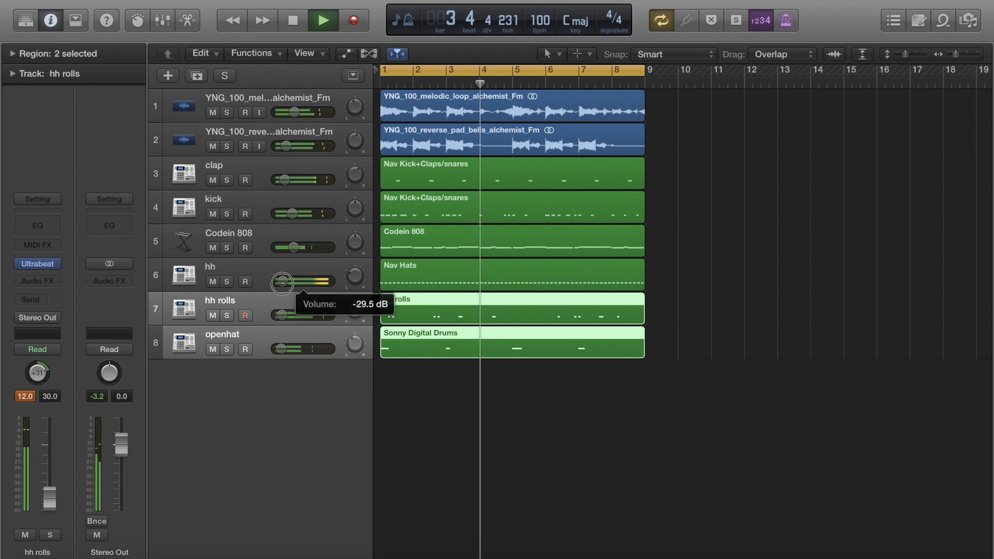
pyautogui.click(267, 311)
pyautogui.hotkey('shift', 'Up')
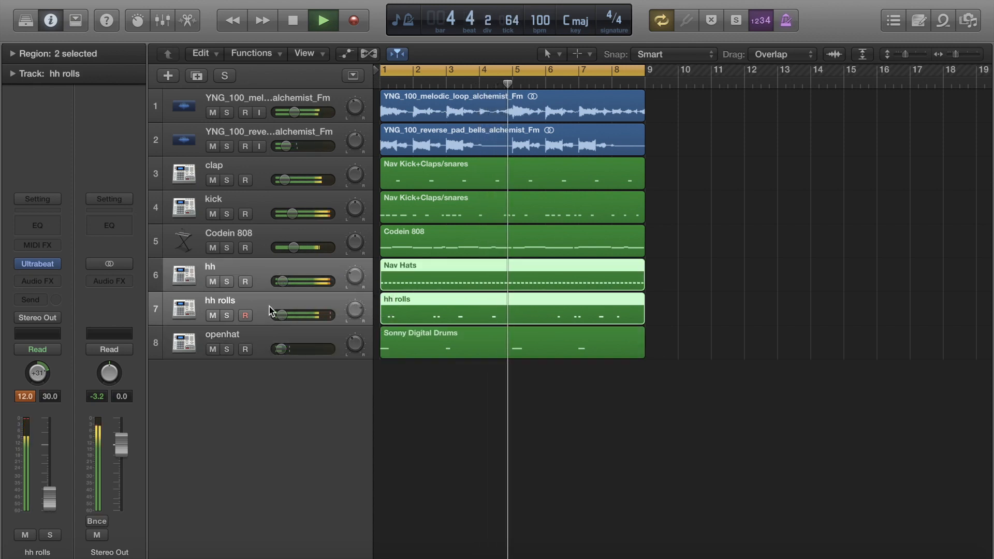
pyautogui.moveTo(280, 282); pyautogui.dragTo(282, 282)
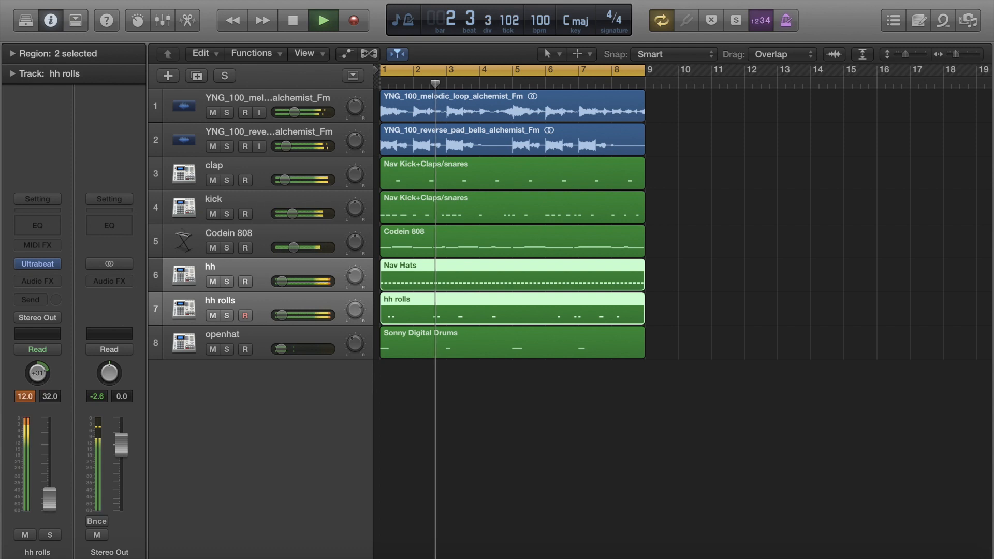
# Step: Save the project as "tory lanez type beat" on the iCloud Desktop, organized as a package
pyautogui.click(693, 115)
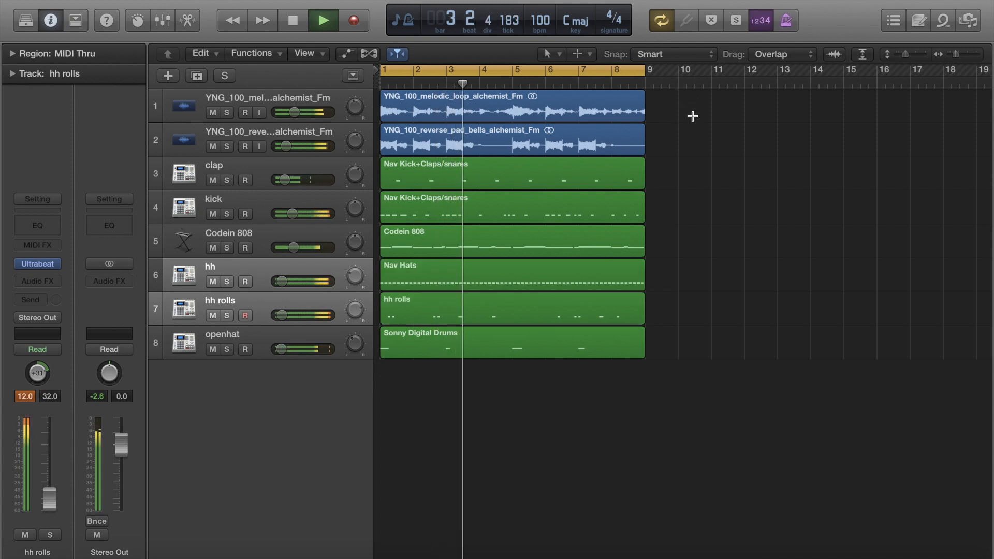
pyautogui.press('super+s')
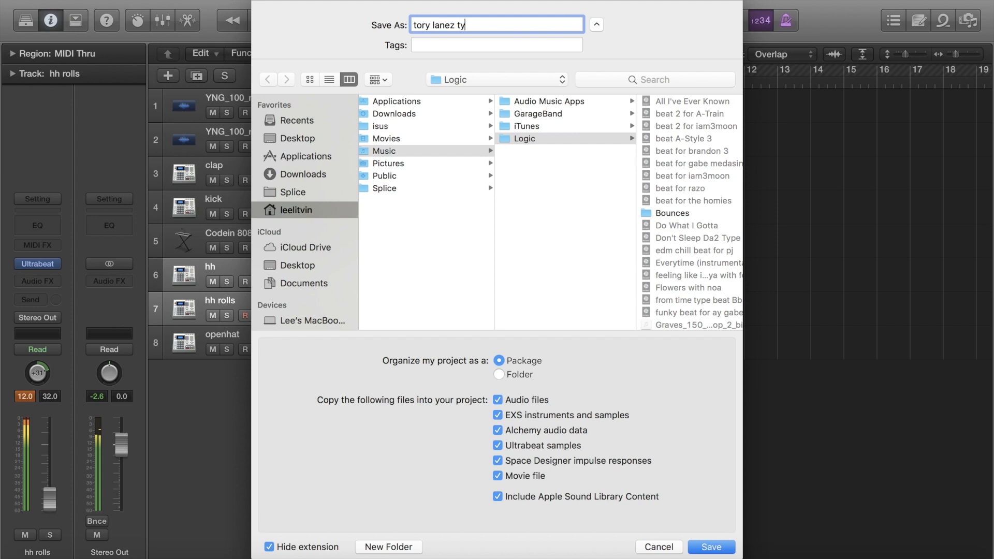
pyautogui.click(287, 267)
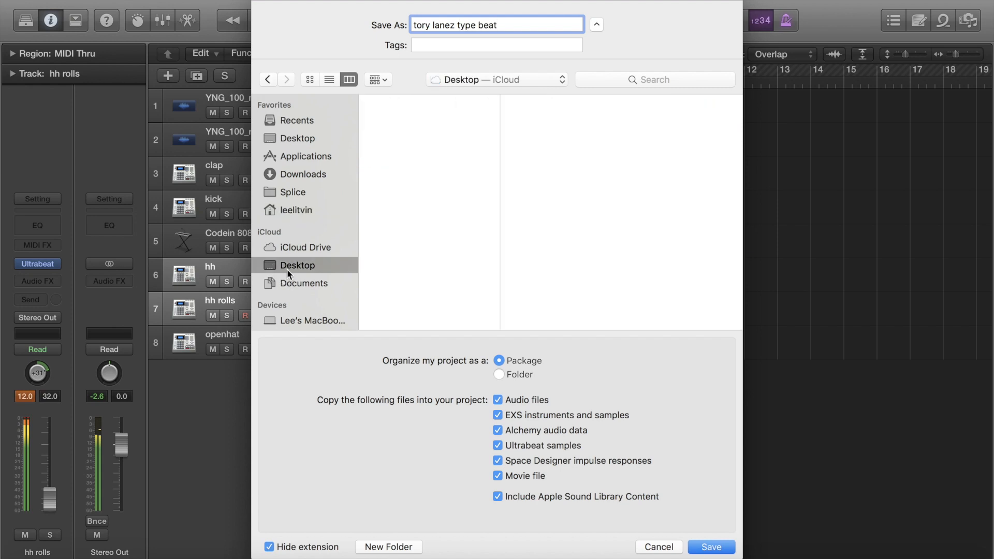